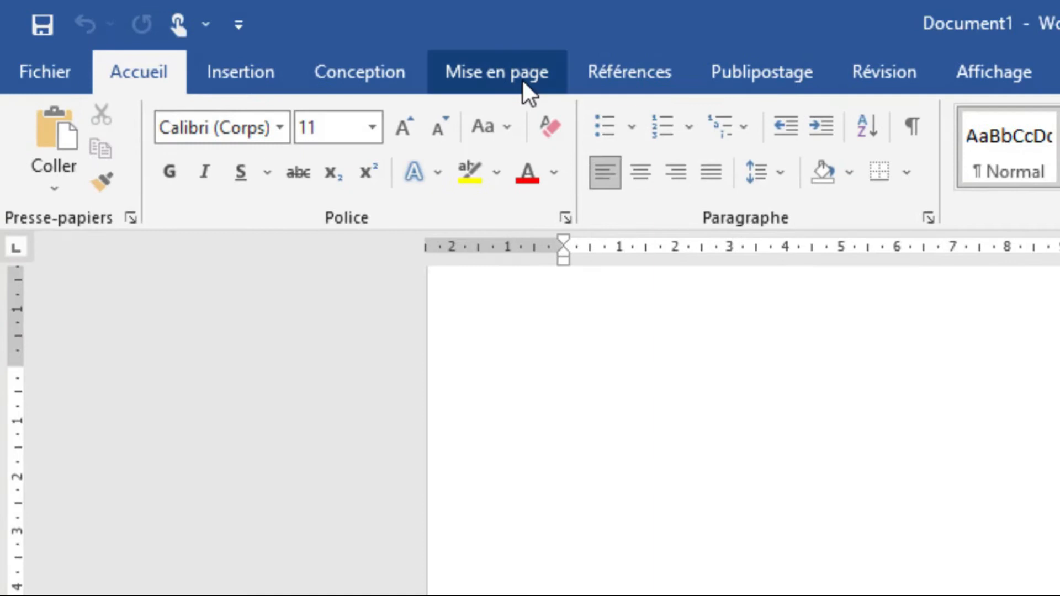
Set the page orientation to landscape.
click(138, 174)
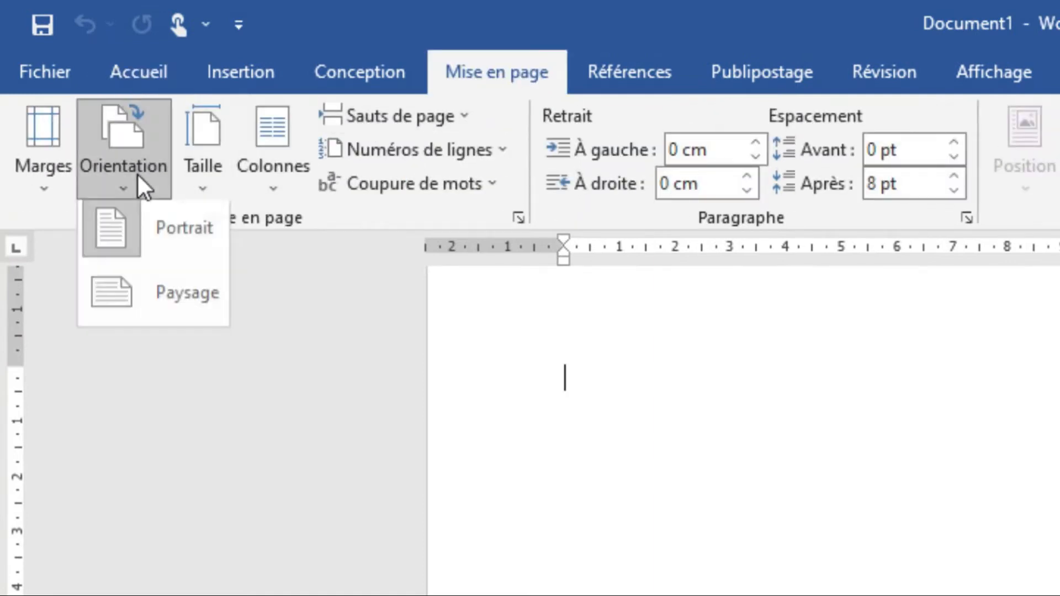
click(153, 279)
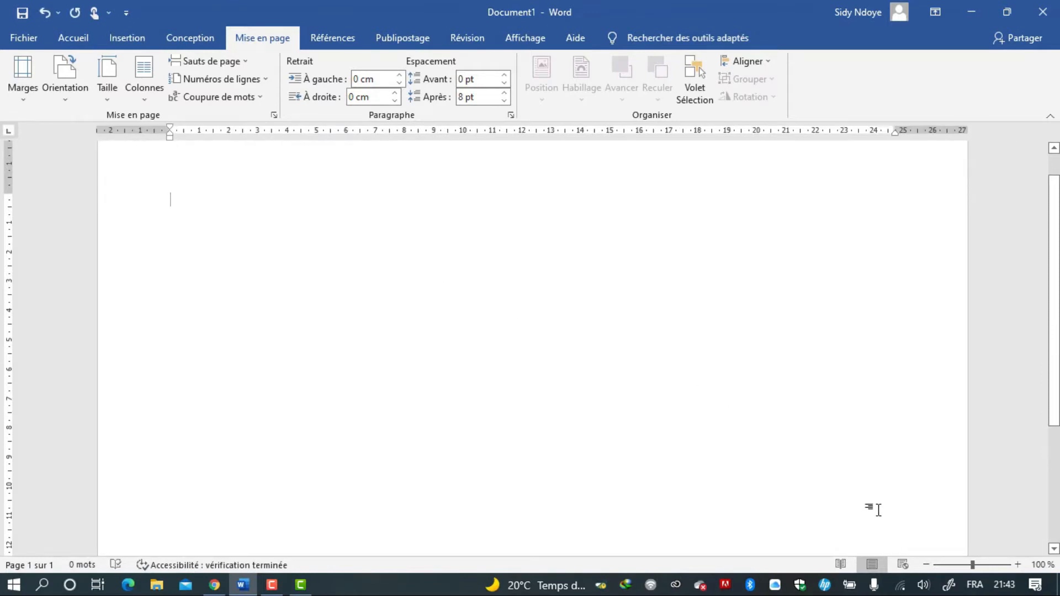
Draw a short straight line, about 1.8 cm long, near the top of the page.
click(924, 569)
click(924, 569)
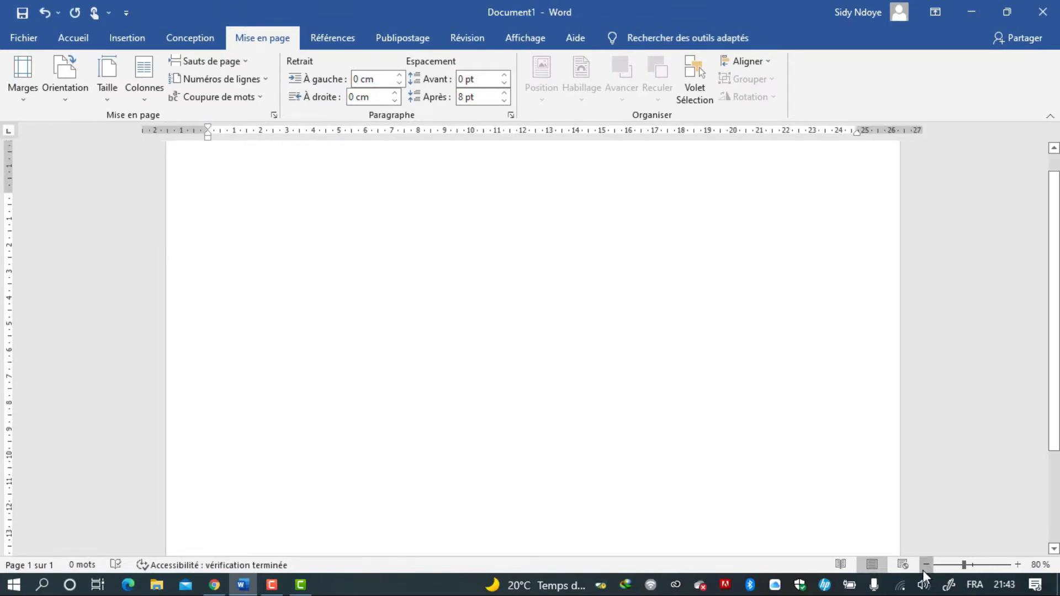
click(924, 568)
click(924, 569)
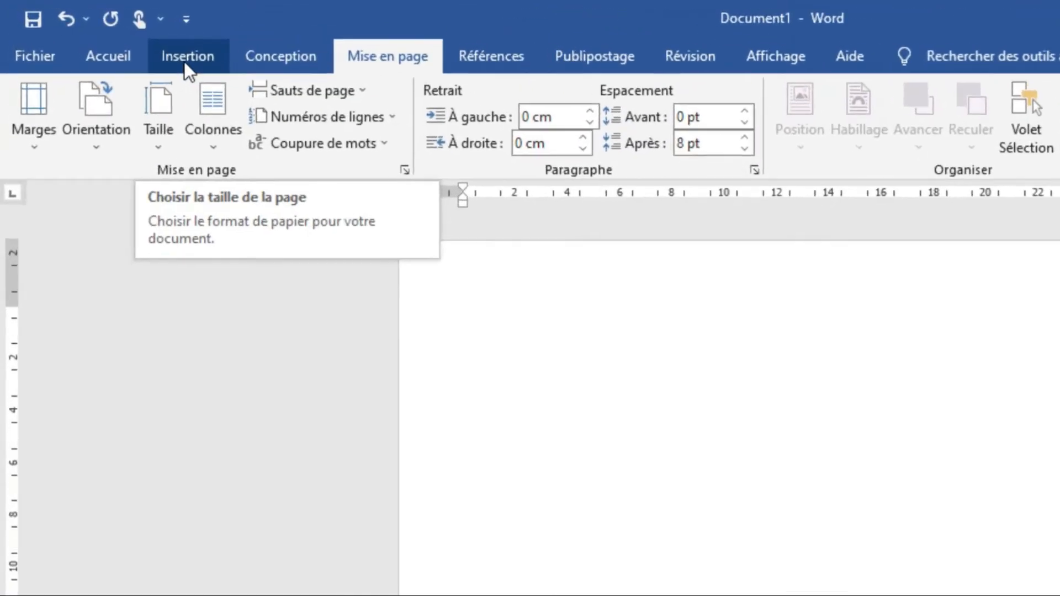
click(186, 59)
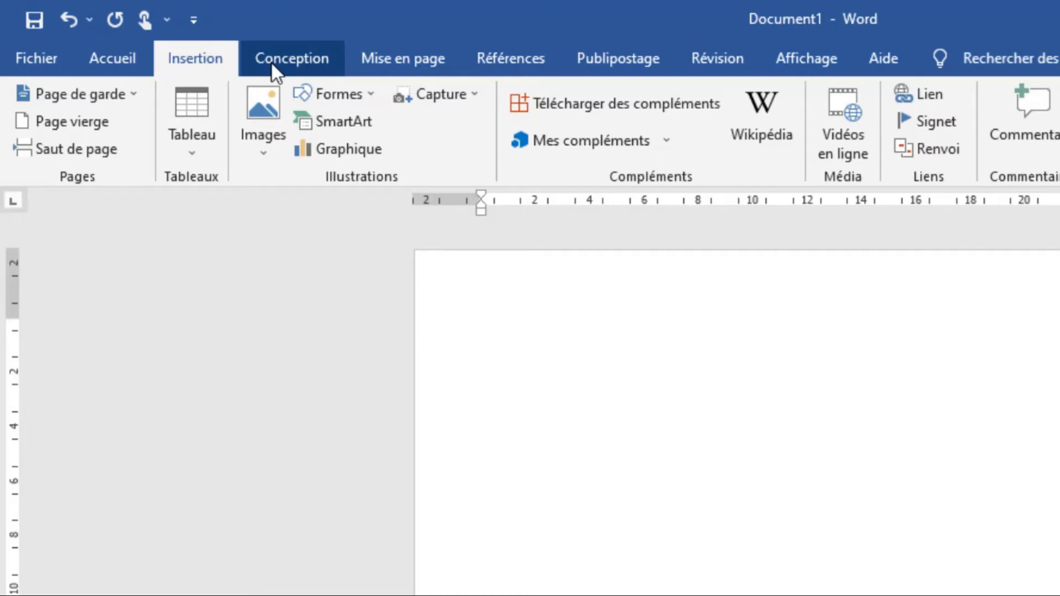
click(329, 91)
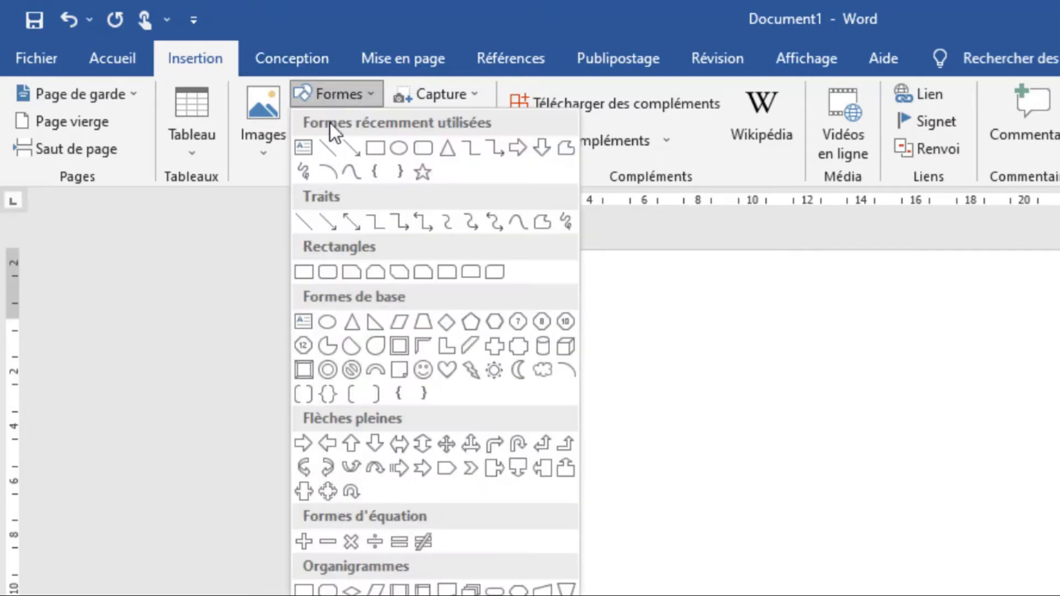
click(322, 149)
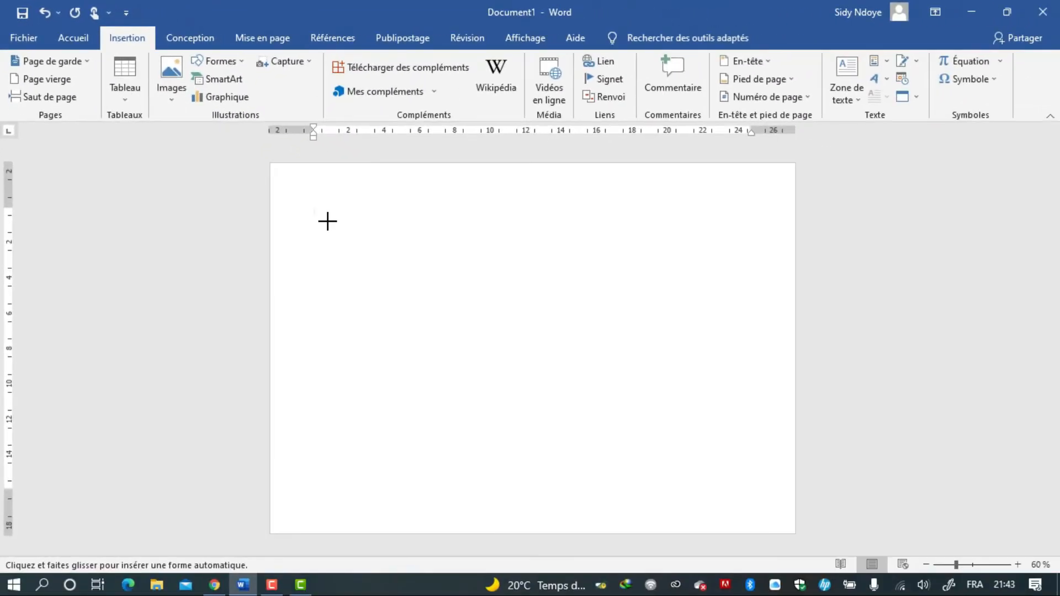
drag(327, 221, 361, 222)
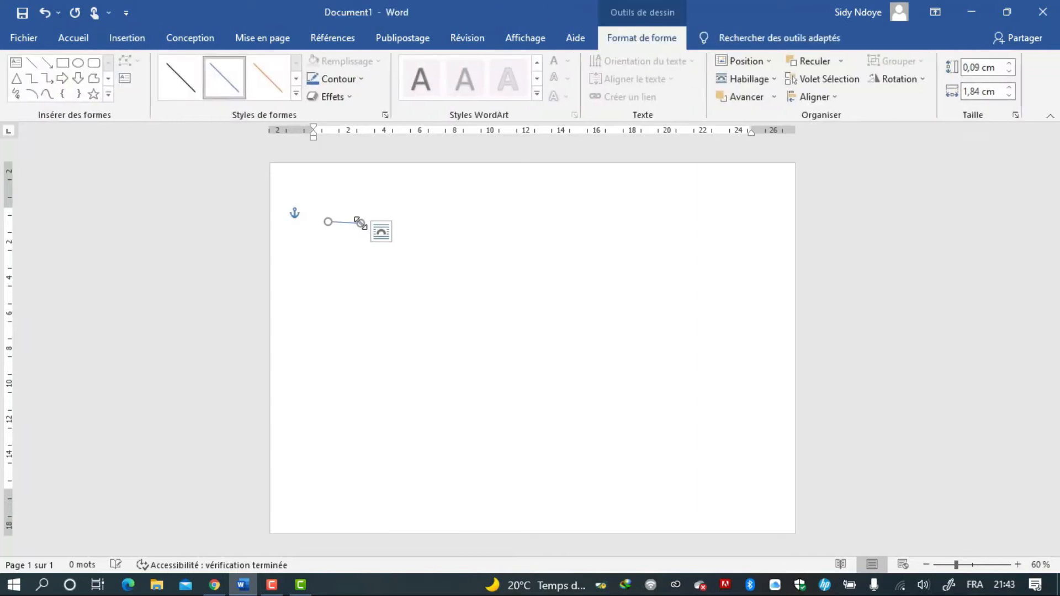
Set the line's height to 0 cm and its width to 24 cm.
click(1009, 71)
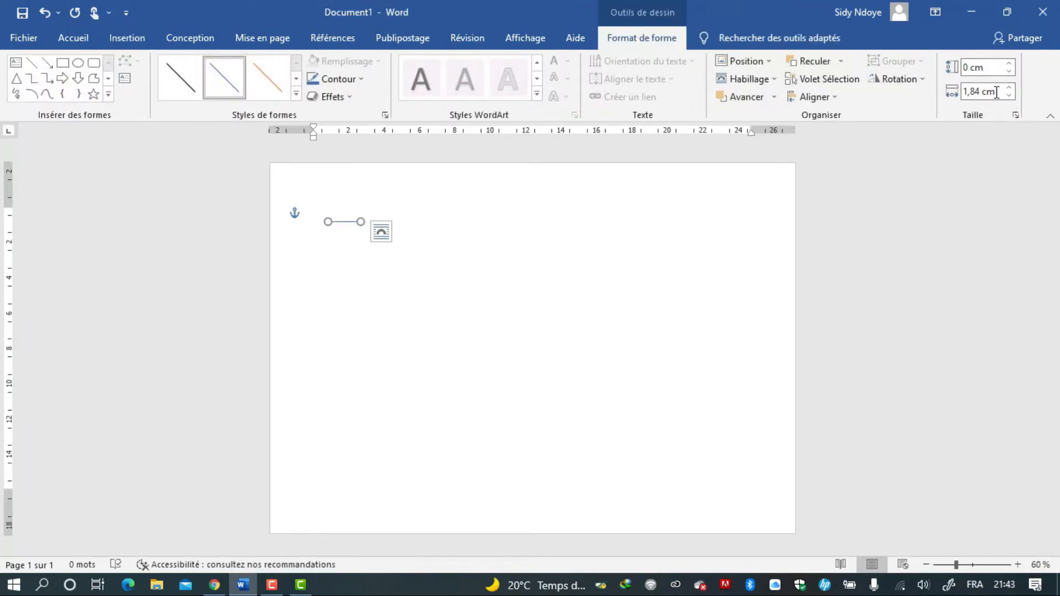
drag(963, 91, 1004, 95)
text(20)
click(990, 68)
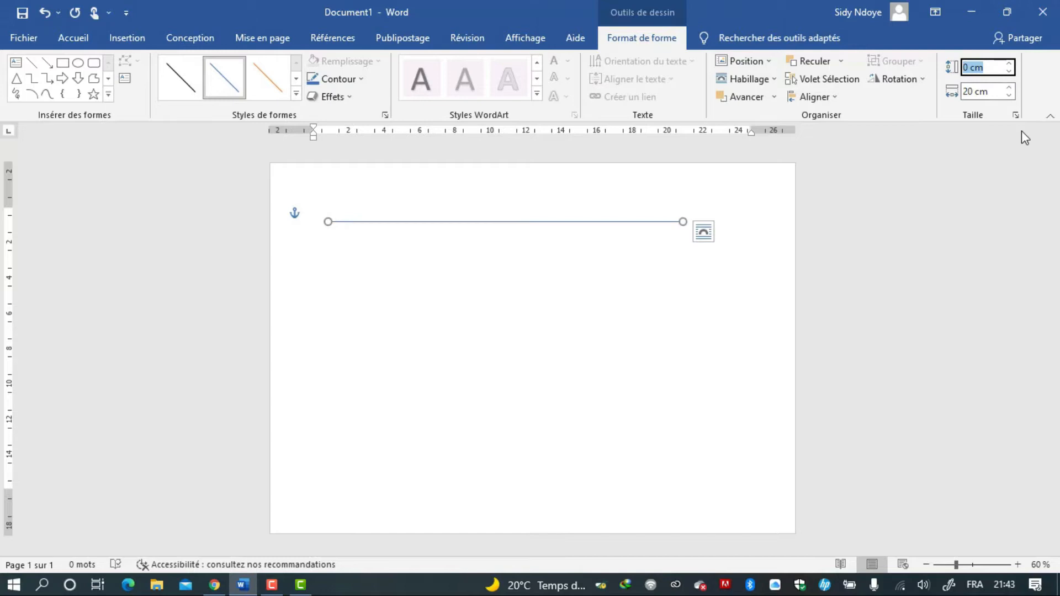
click(1009, 88)
click(1008, 89)
click(1009, 88)
click(1009, 88)
click(1008, 89)
click(1009, 89)
click(1008, 88)
click(1008, 88)
click(1009, 88)
click(1008, 89)
click(1009, 88)
click(1009, 95)
click(1009, 95)
click(1009, 95)
click(1009, 95)
click(1009, 95)
click(1009, 95)
click(1009, 95)
click(1009, 88)
click(1008, 89)
click(1008, 89)
click(1008, 89)
click(1009, 88)
click(1009, 88)
click(1009, 88)
click(1008, 88)
click(1009, 89)
click(1008, 89)
click(1008, 89)
click(1008, 89)
click(1009, 89)
click(1009, 89)
click(1009, 88)
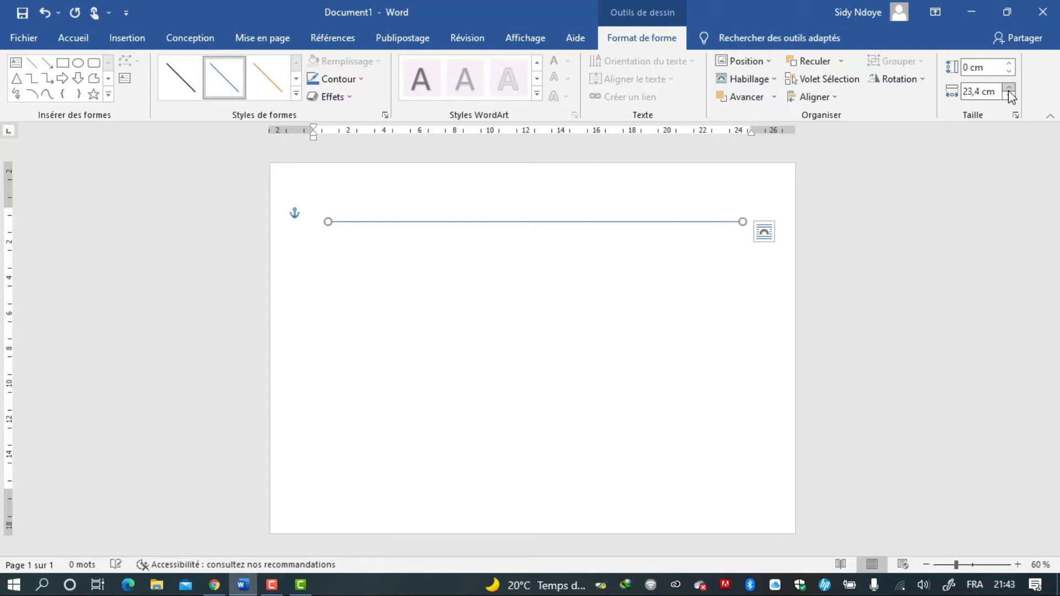
click(1009, 89)
click(1008, 89)
click(1008, 89)
click(1009, 89)
click(1009, 89)
click(1008, 89)
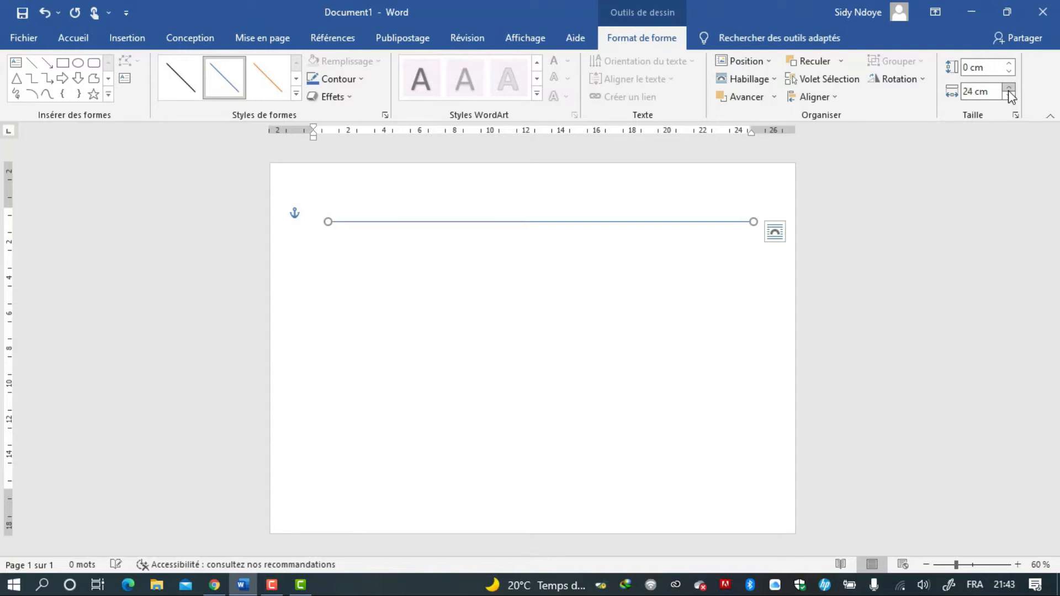
Set the line's outline weight to 4½ pt.
click(339, 82)
mouse_move(407, 260)
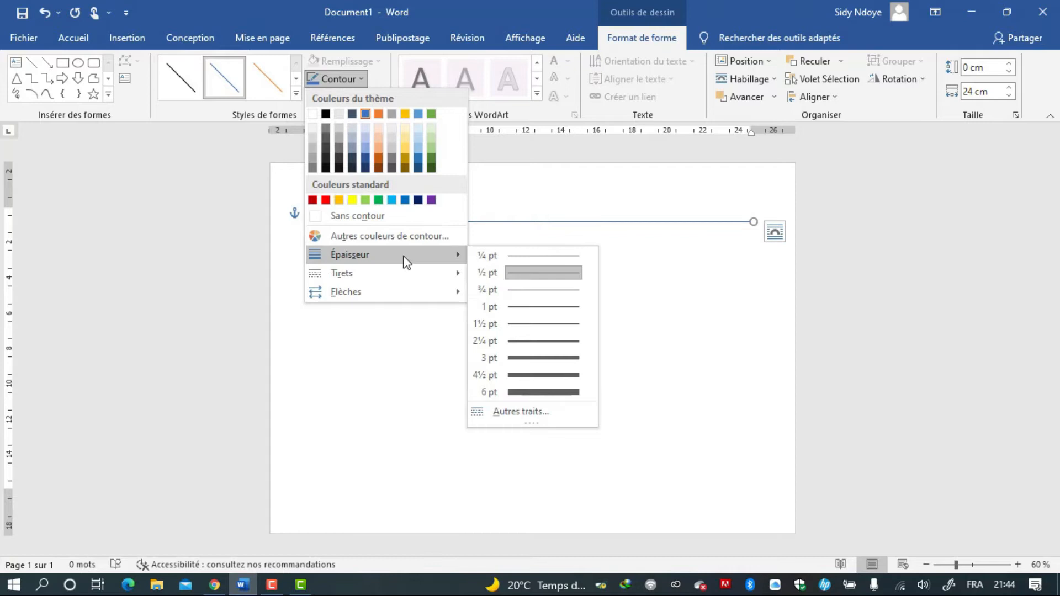
click(529, 375)
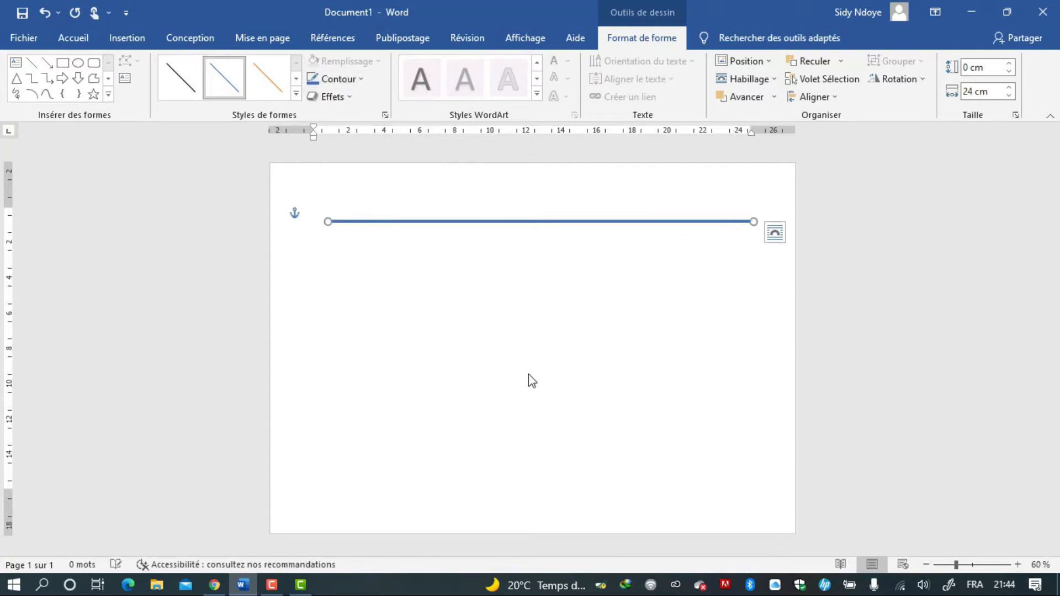
Duplicate the line and move the copy down toward the lower part of the page.
drag(508, 221, 496, 222)
key(ctrl+c)
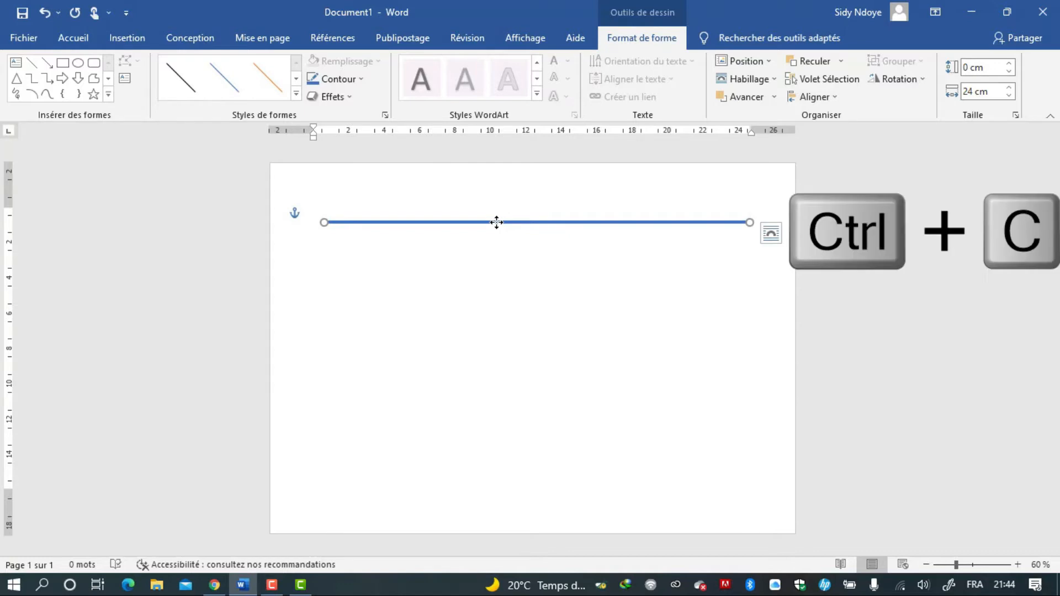
key(ctrl+v)
drag(500, 231, 498, 418)
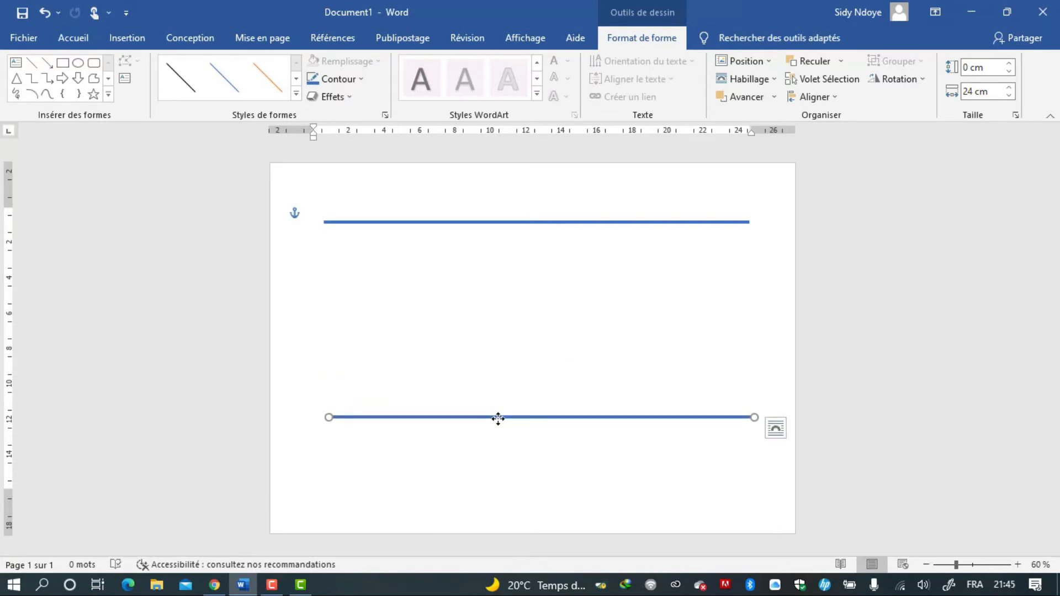
drag(498, 419, 498, 453)
Draw a vertical rectangle spanning between the two lines and set its height to 12,8 cm.
click(64, 63)
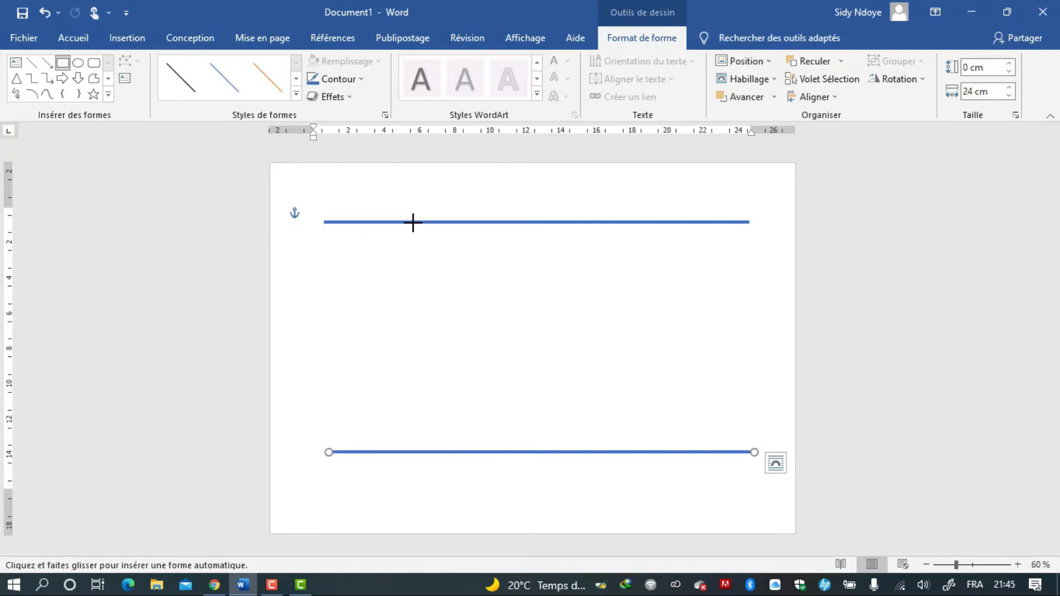
drag(413, 222, 460, 451)
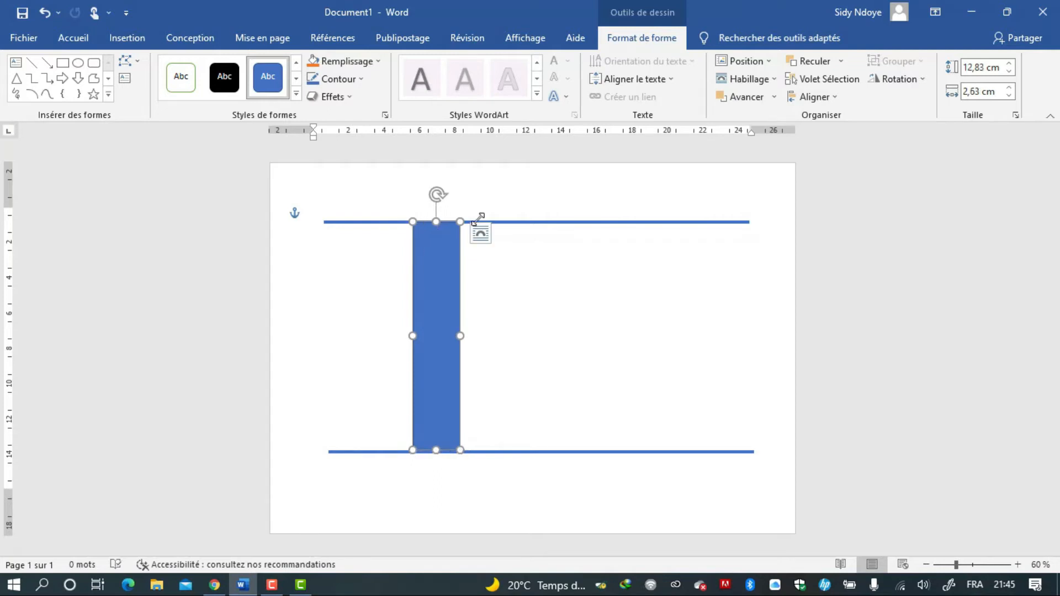
click(1000, 67)
key(BackSpace)
key(Return)
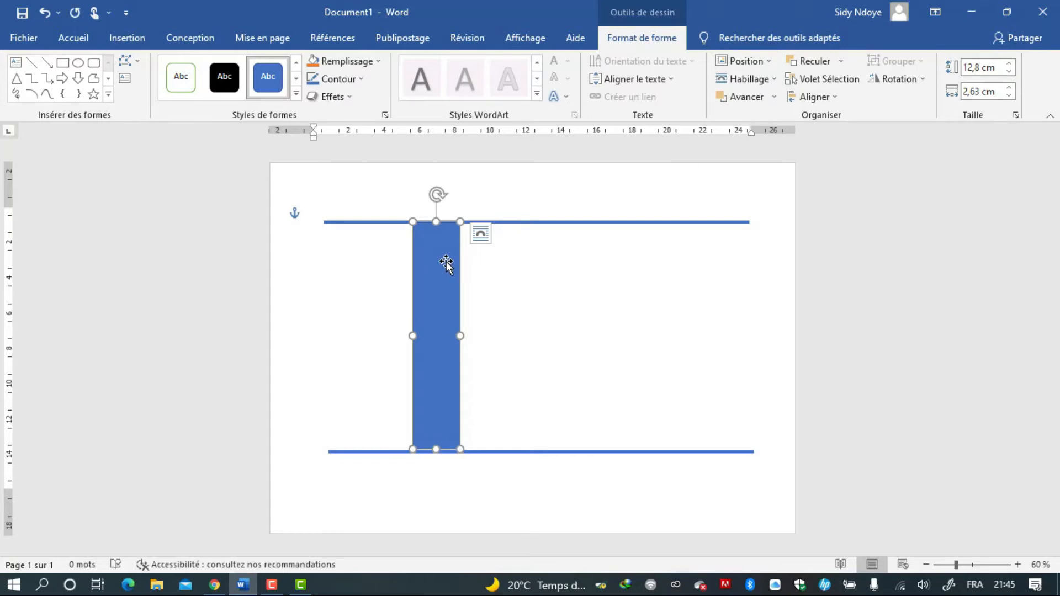
Shift the rectangle slightly down and right between the lines and remove its outline.
key(Down)
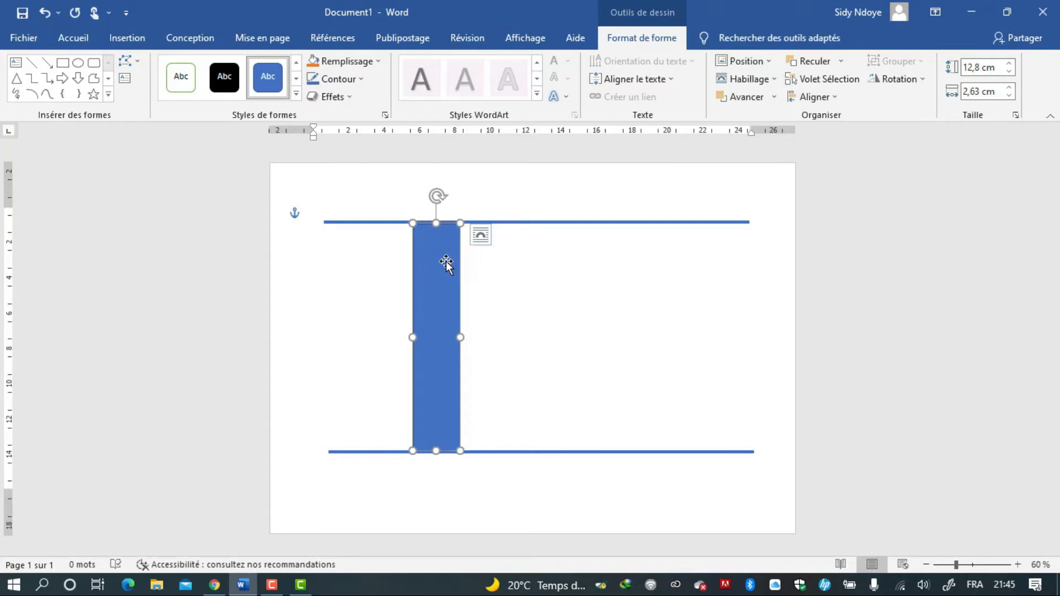
drag(446, 261, 457, 261)
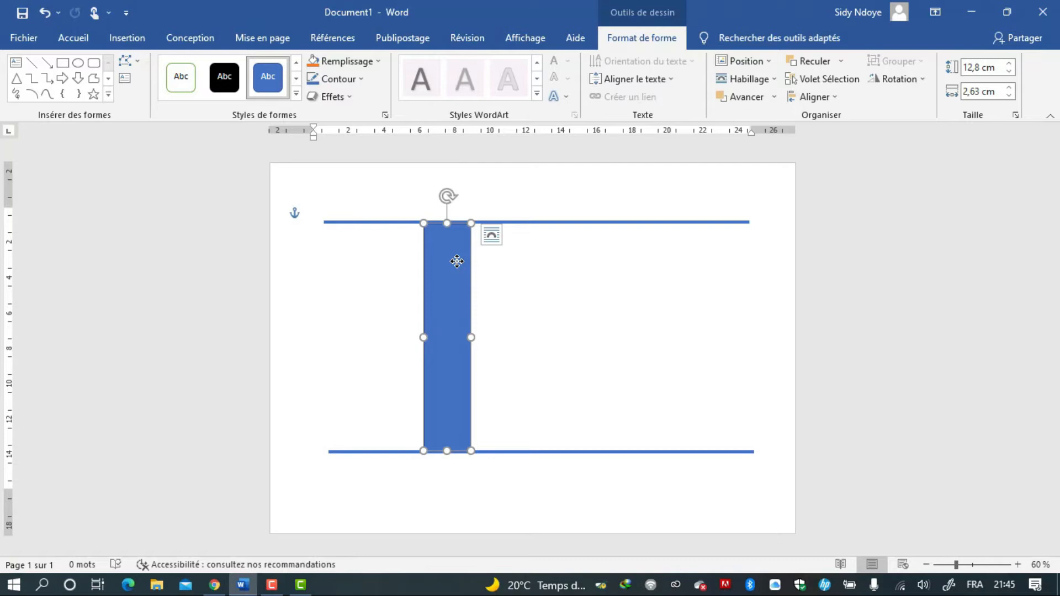
click(348, 80)
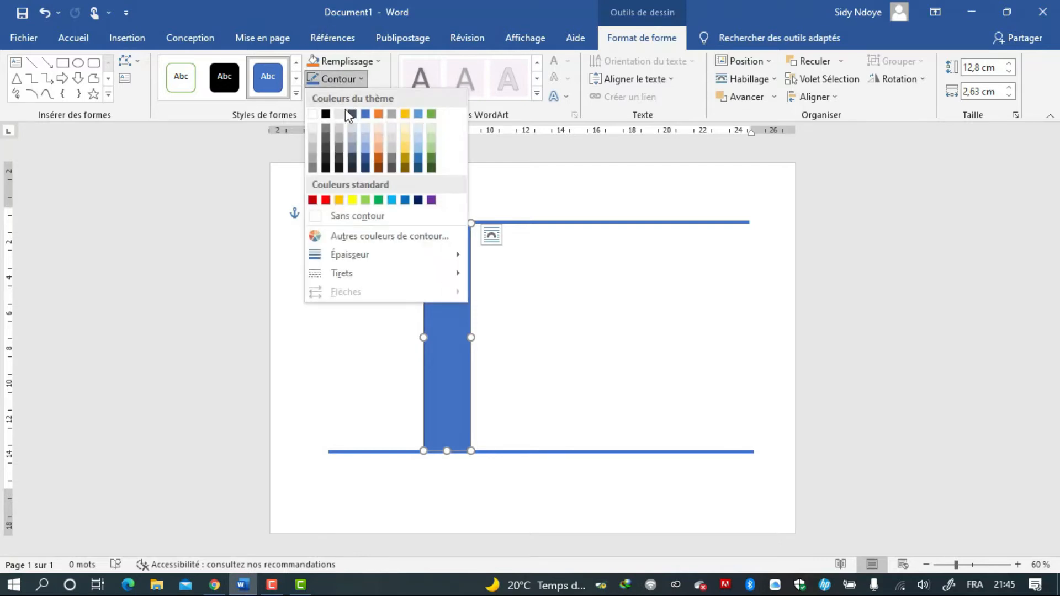
click(353, 217)
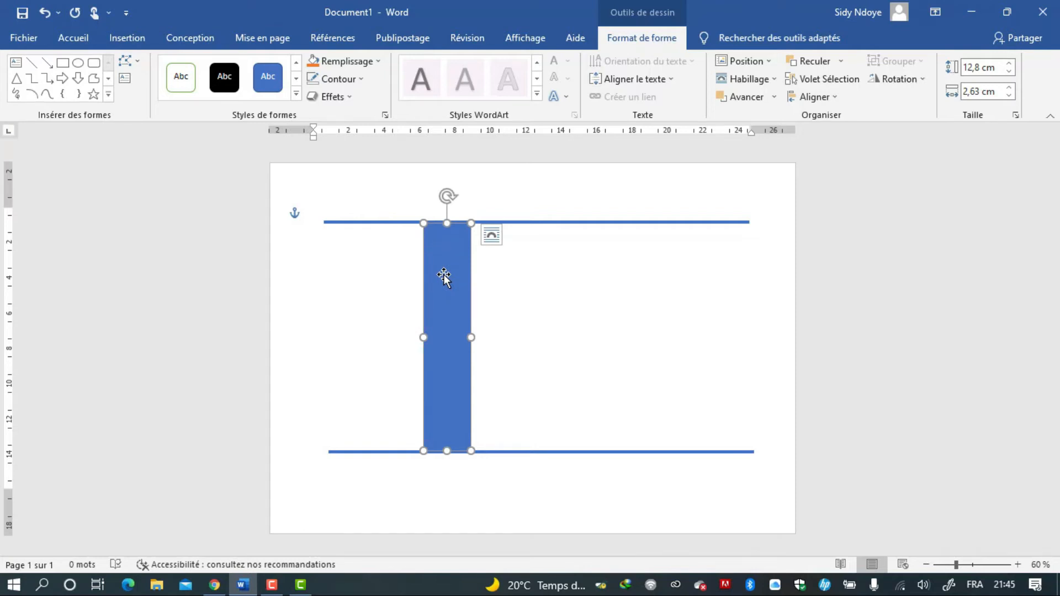
Paste a copy of the rectangle, rotate it and place it as a slanted bar left of the vertical bar.
key(ctrl+v)
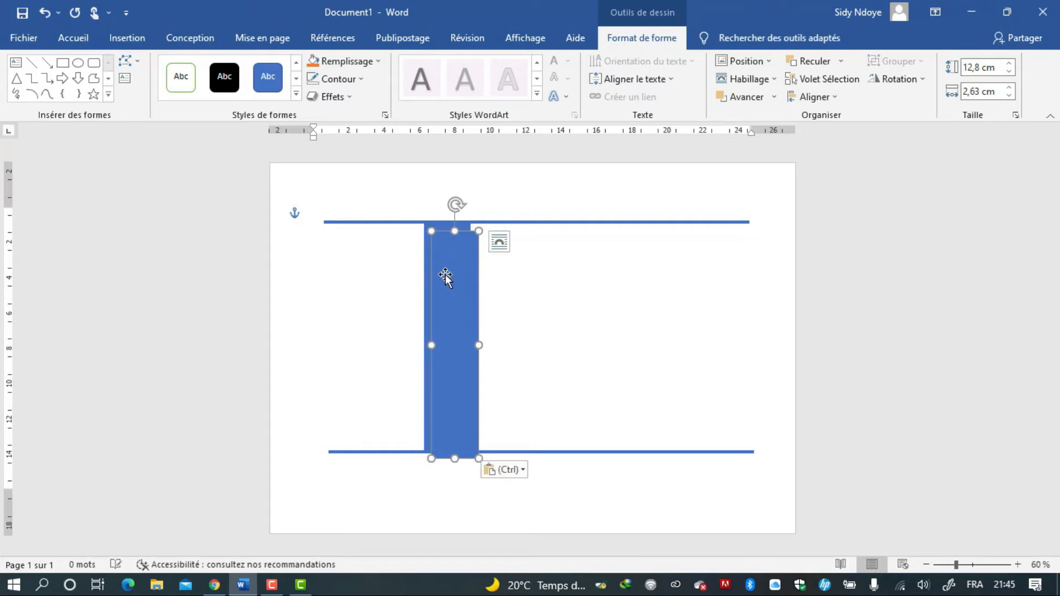
drag(449, 282, 356, 278)
drag(361, 202, 422, 214)
drag(449, 323, 482, 318)
drag(374, 307, 410, 303)
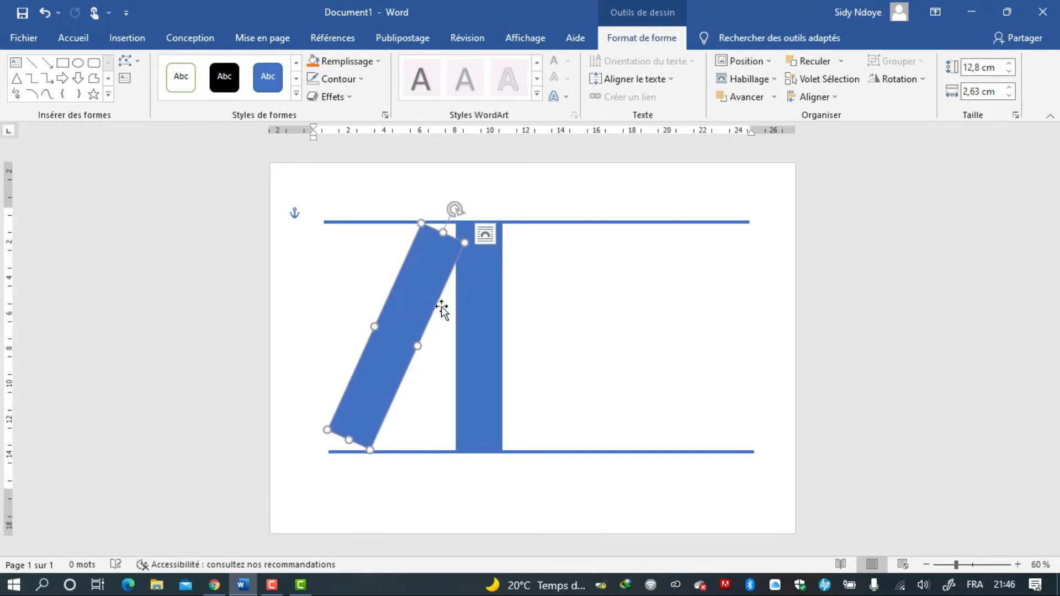
Nudge the vertical rectangle left and fine-tune the slanted bar so the two bars meet at the top.
click(476, 307)
key(Left)
key(Left)
key(Left)
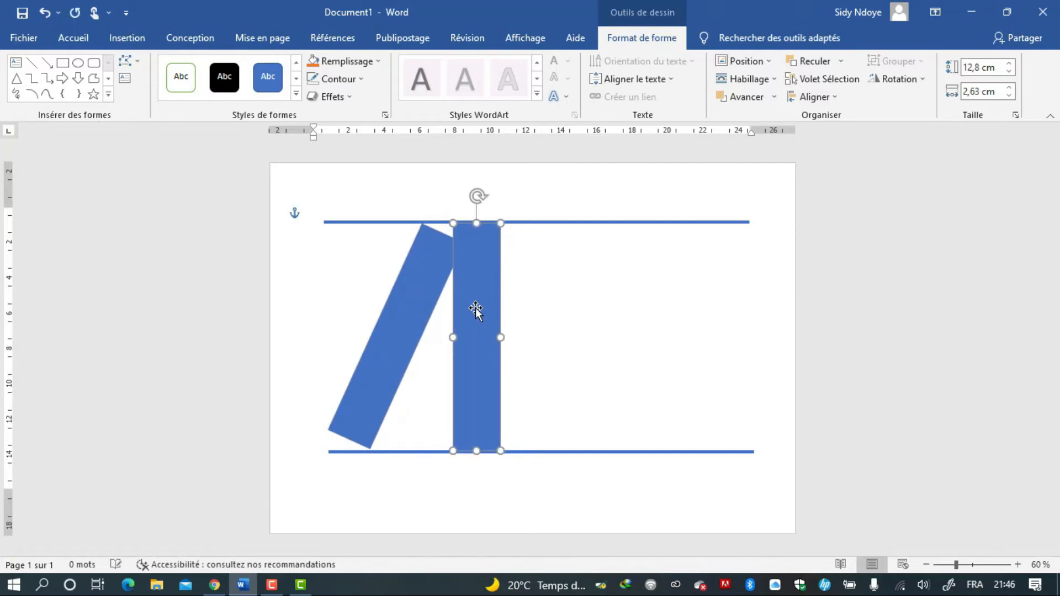
click(431, 291)
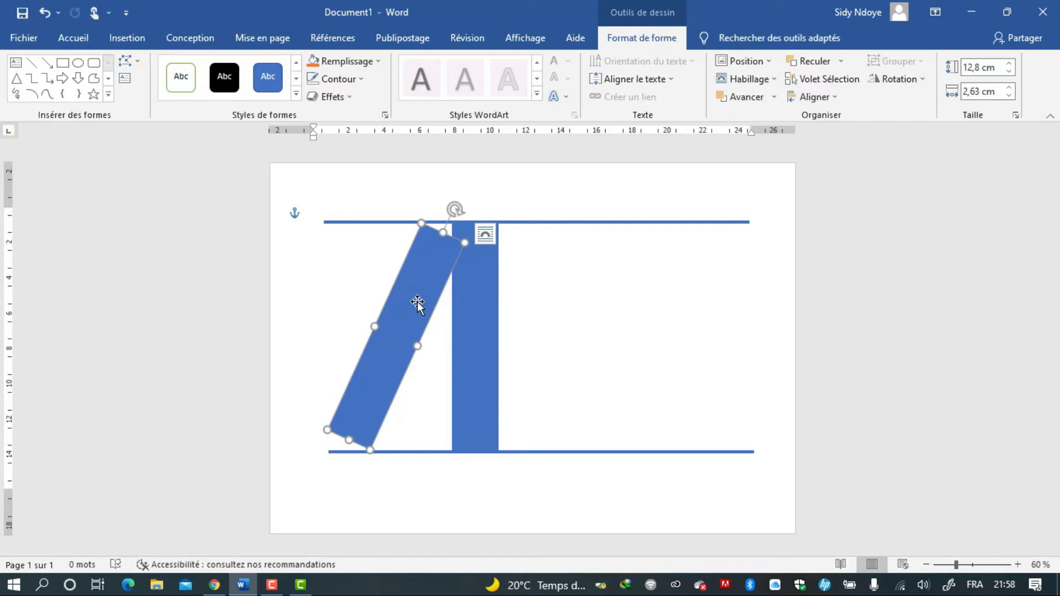
drag(440, 268, 441, 264)
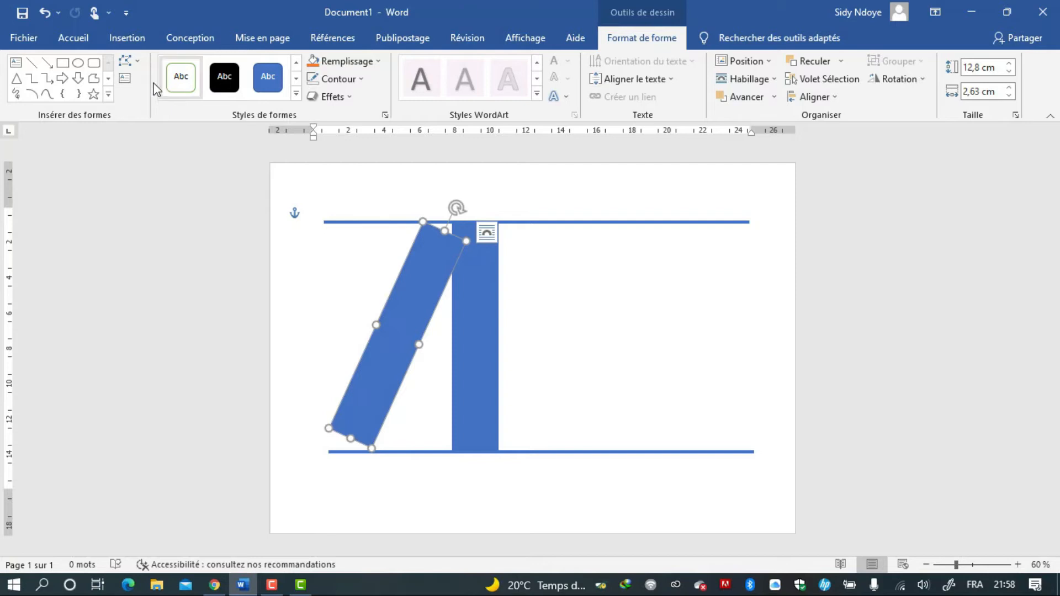
Draw a D-shaped delay shape, about 6,35 × 6,87 cm, against the vertical bar's upper right side.
click(109, 95)
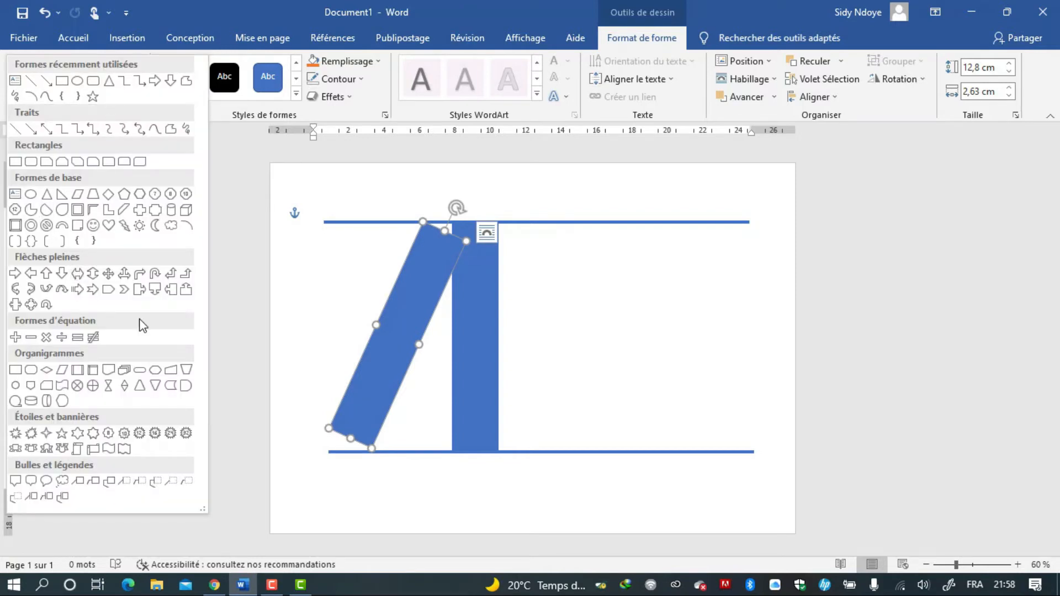
click(186, 386)
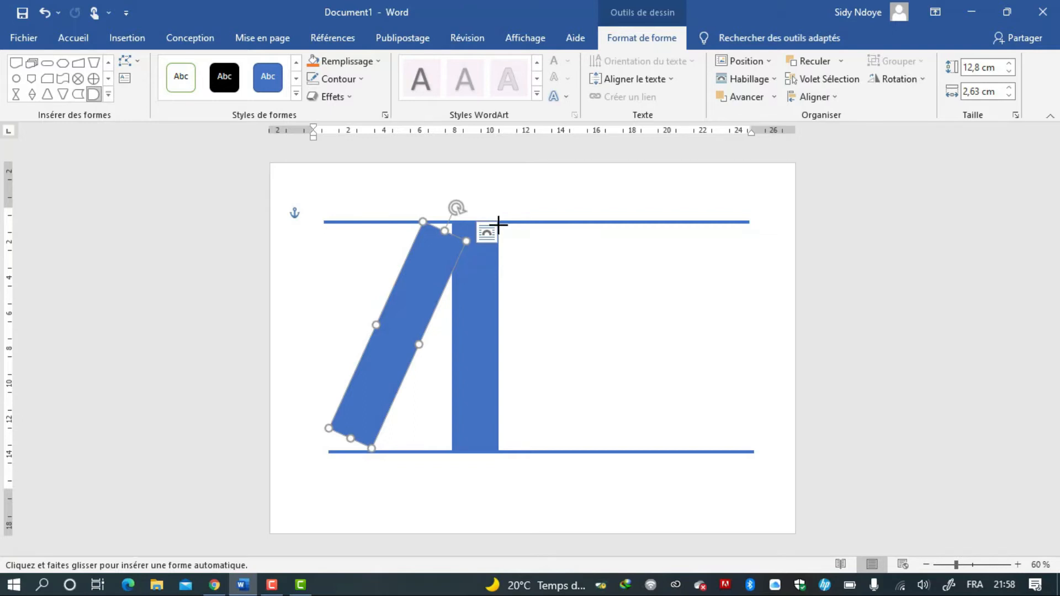
drag(498, 222, 621, 335)
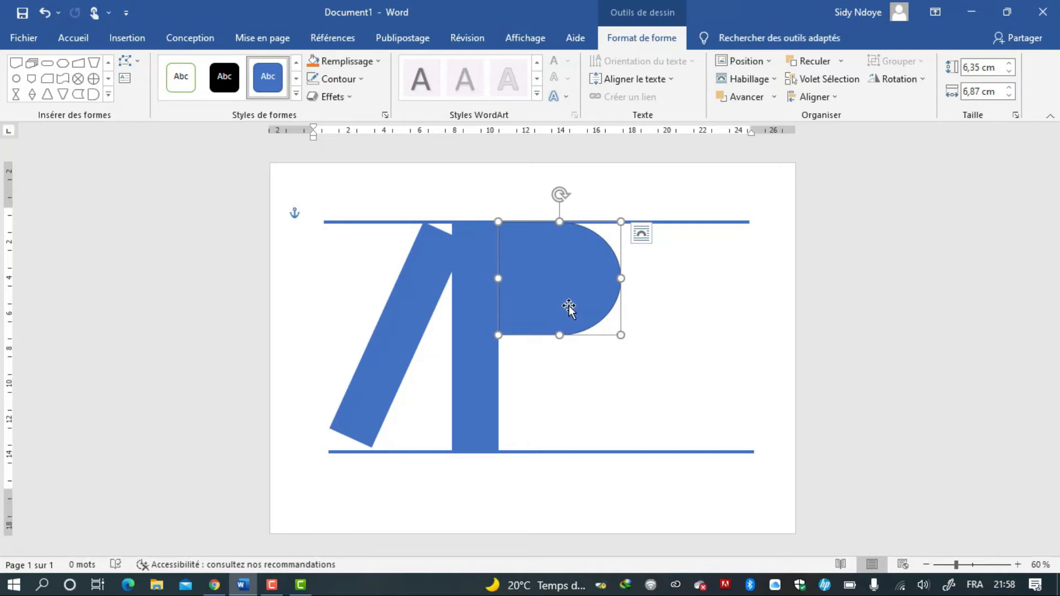
key(ctrl+z)
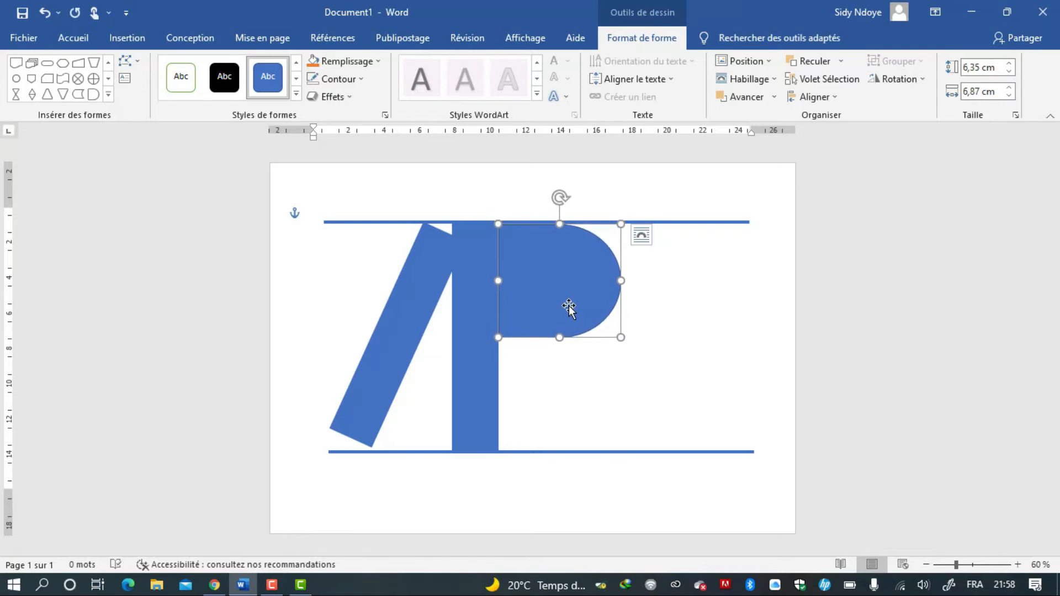
key(Left)
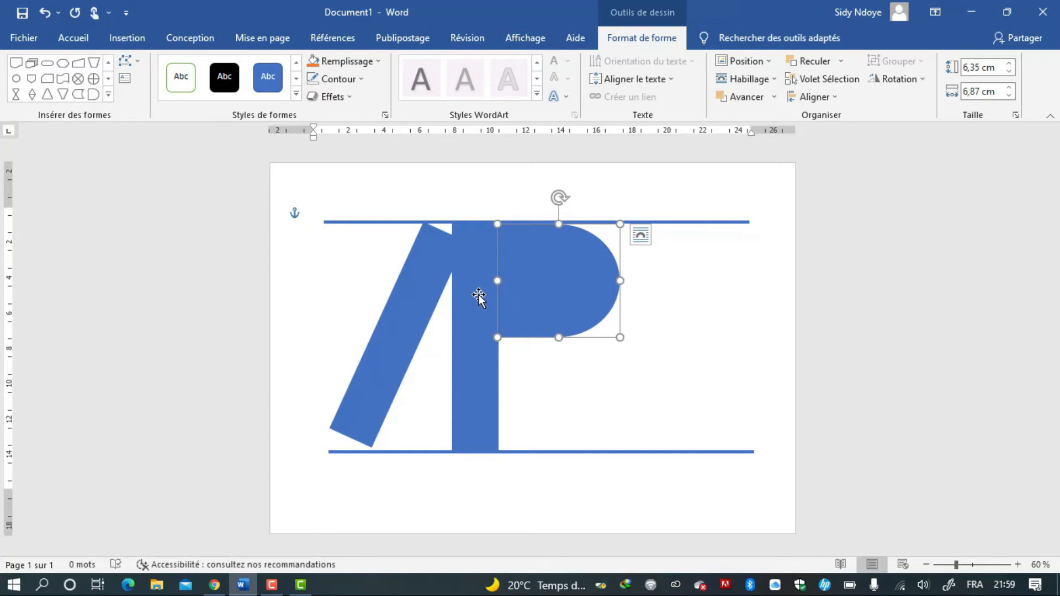
Select the vertical bar, the slanted bar and the D shape one after another.
click(479, 295)
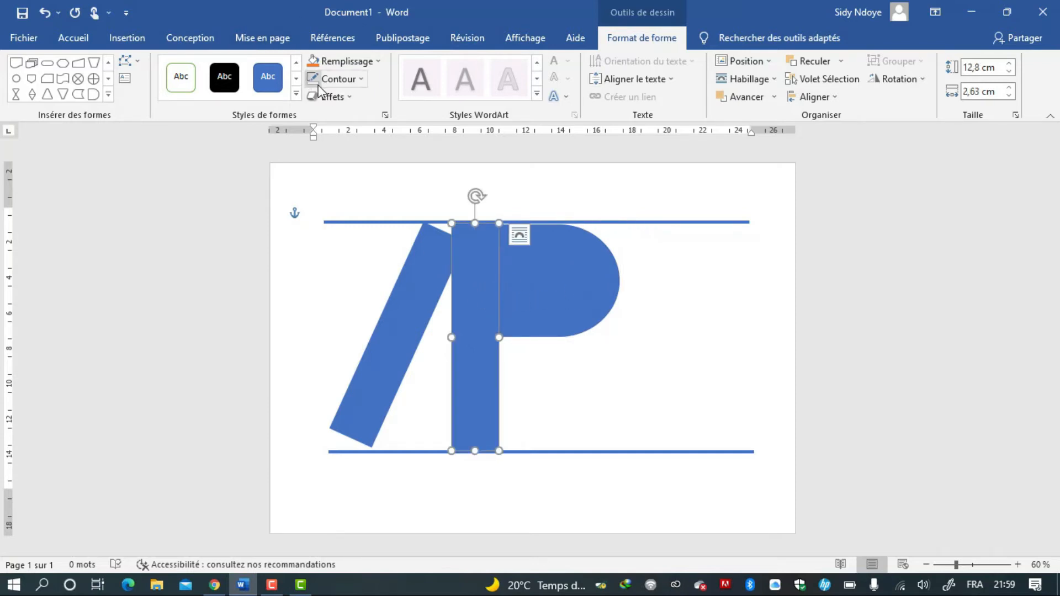
click(393, 307)
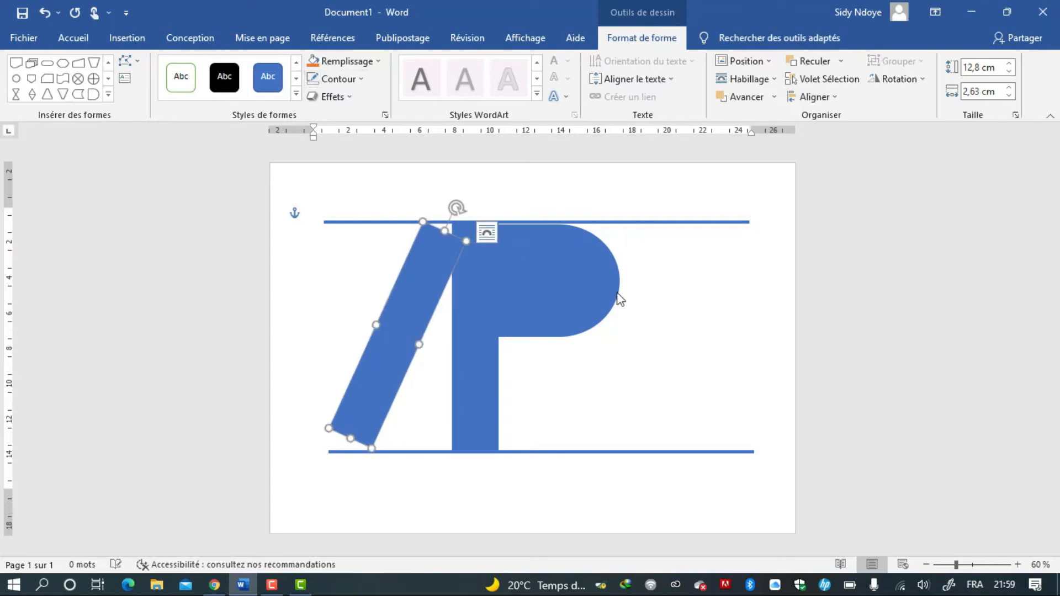
click(577, 295)
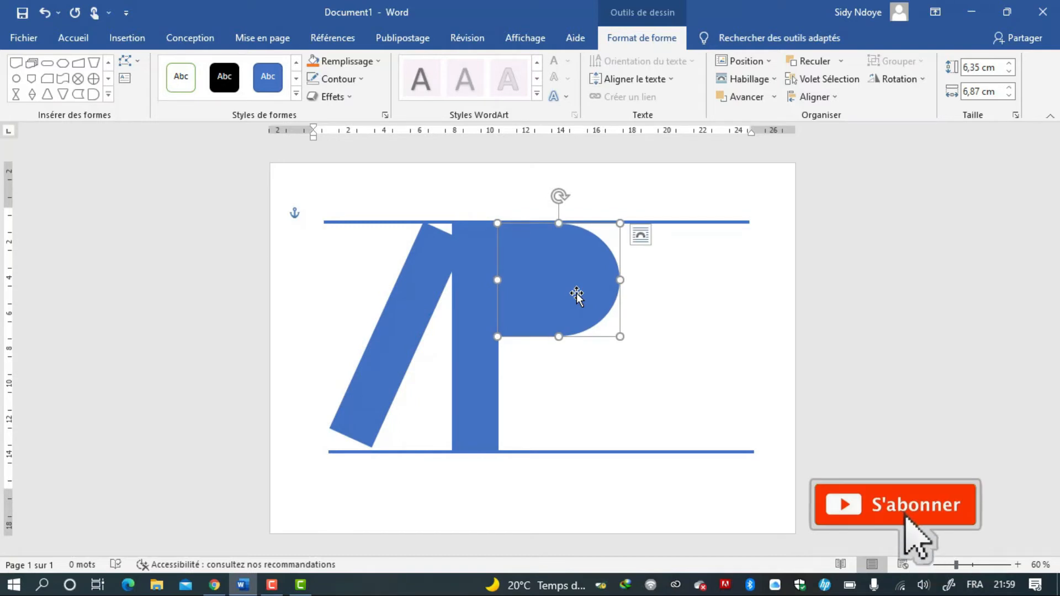
Paste a copy of the D shape and move it below the first one, against the lower half of the vertical bar.
key(ctrl+v)
drag(589, 300, 581, 404)
drag(581, 404, 582, 409)
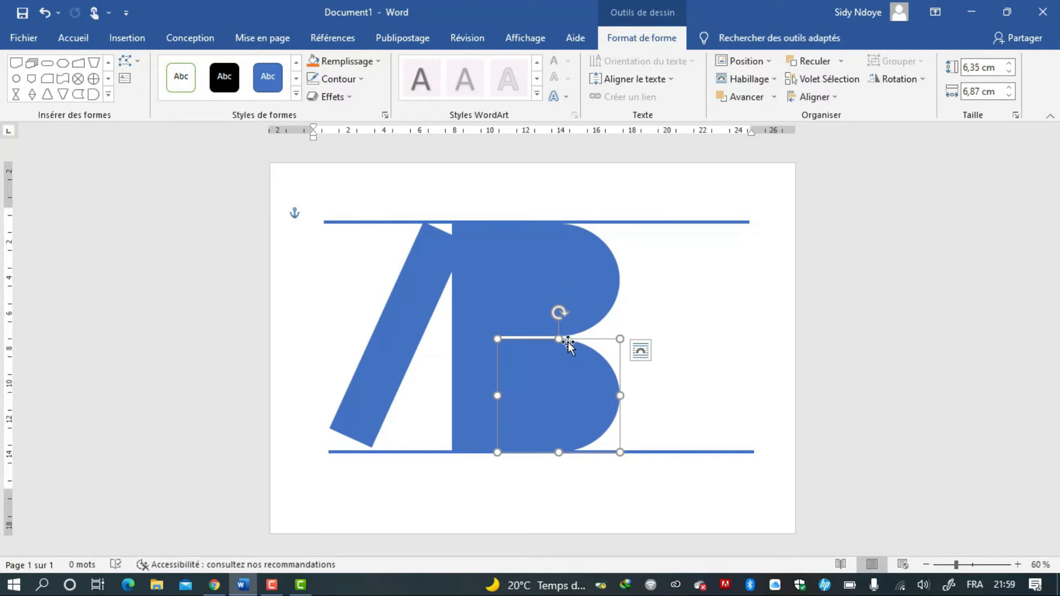
key(ctrl+z)
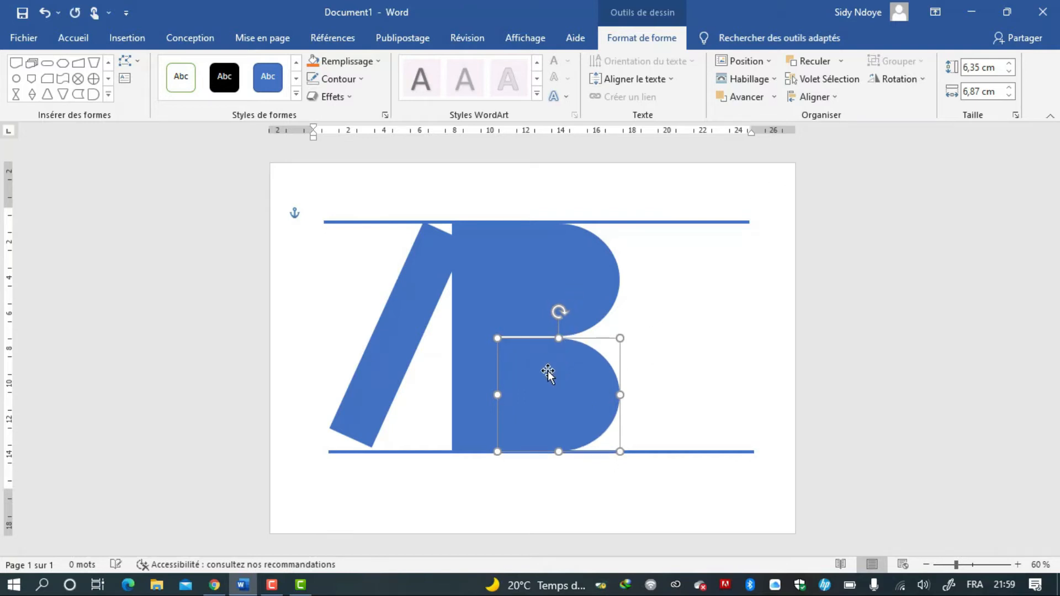
Nudge the lower D shape up, then duplicate it and shrink the copy to about 3,77 × 4,55 cm.
click(546, 300)
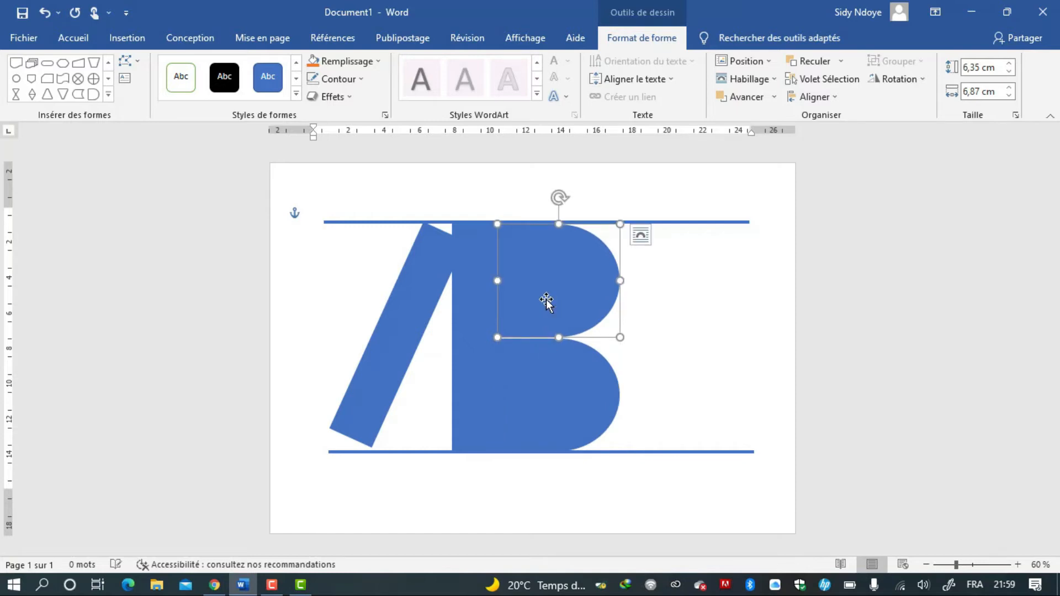
click(545, 367)
key(Up)
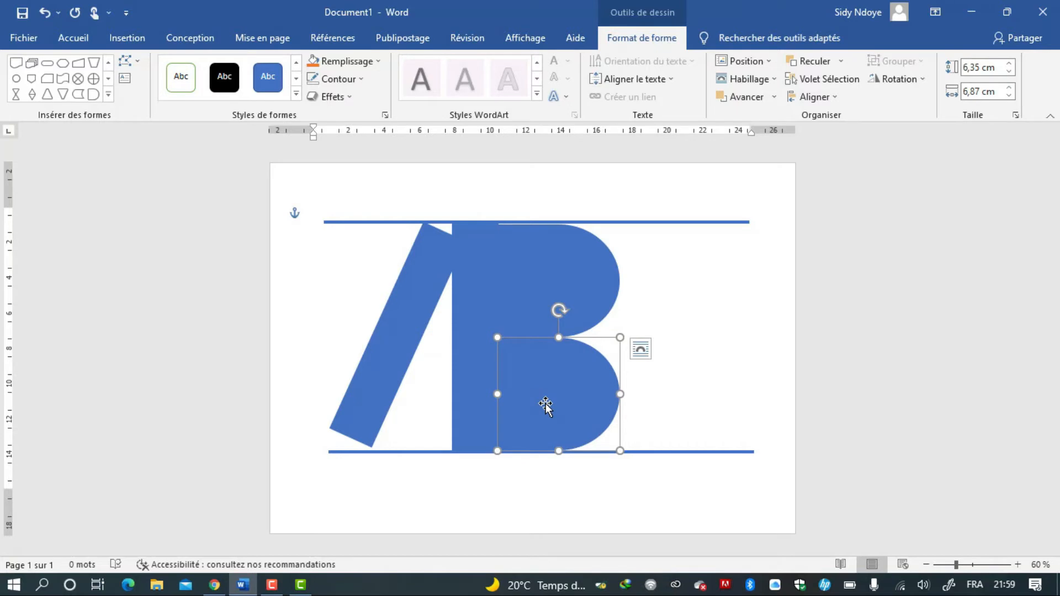
drag(546, 406, 554, 414)
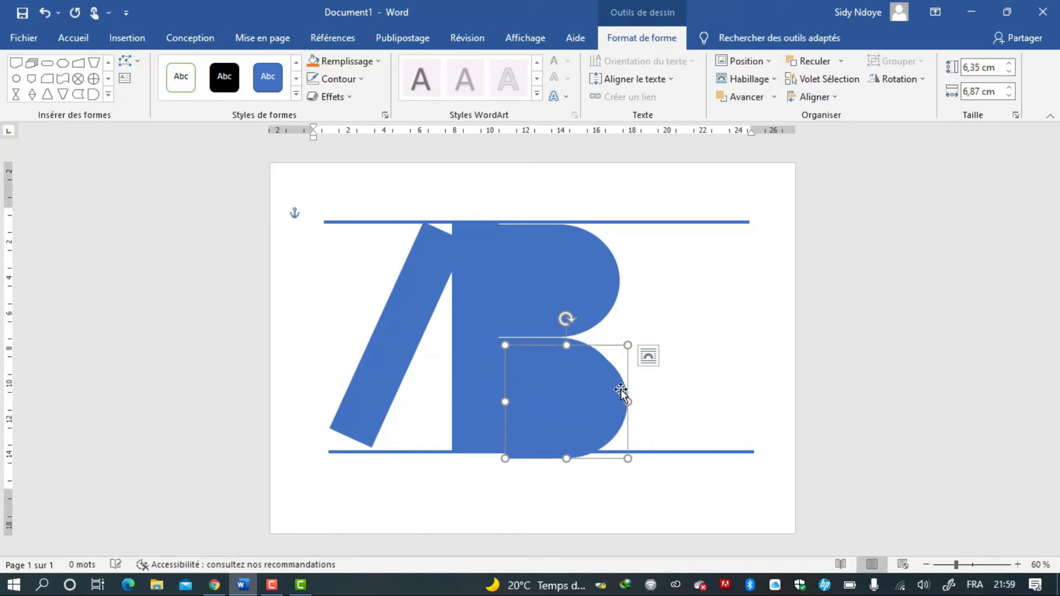
drag(628, 345, 586, 391)
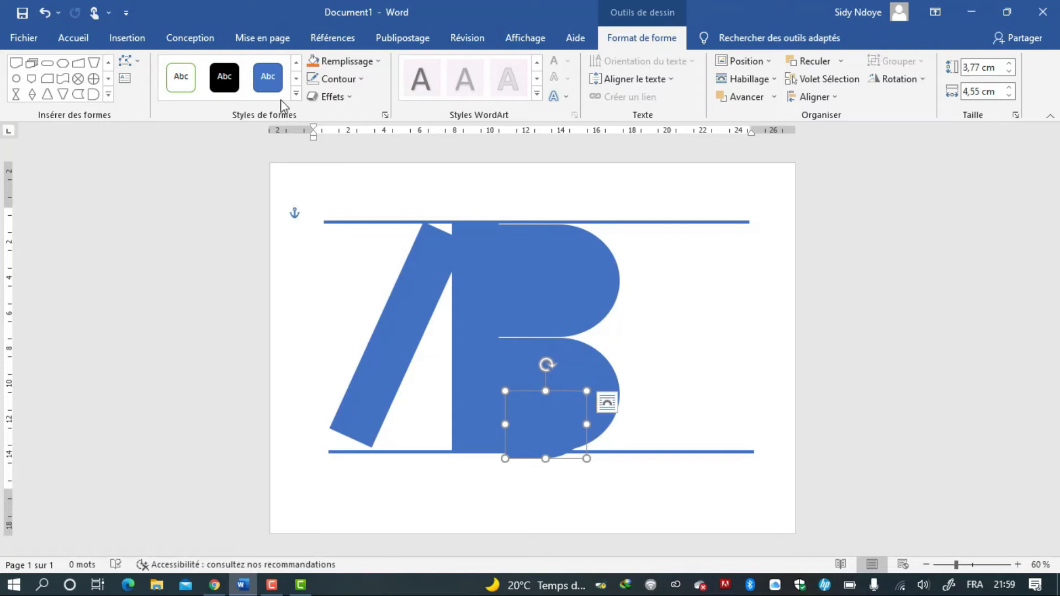
Give the small D shape a white fill and remove its outline.
click(372, 62)
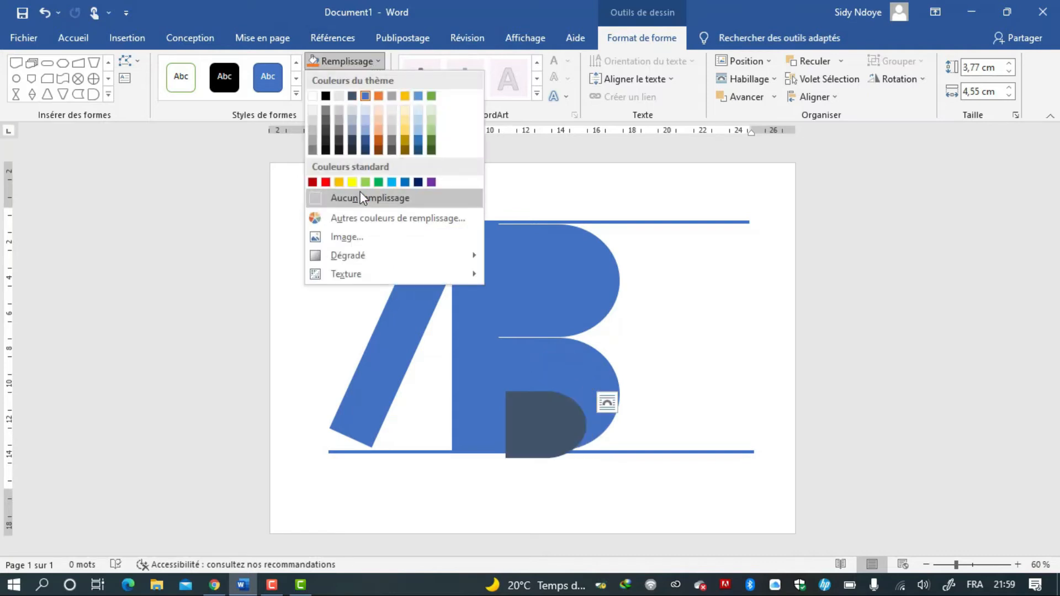
click(313, 96)
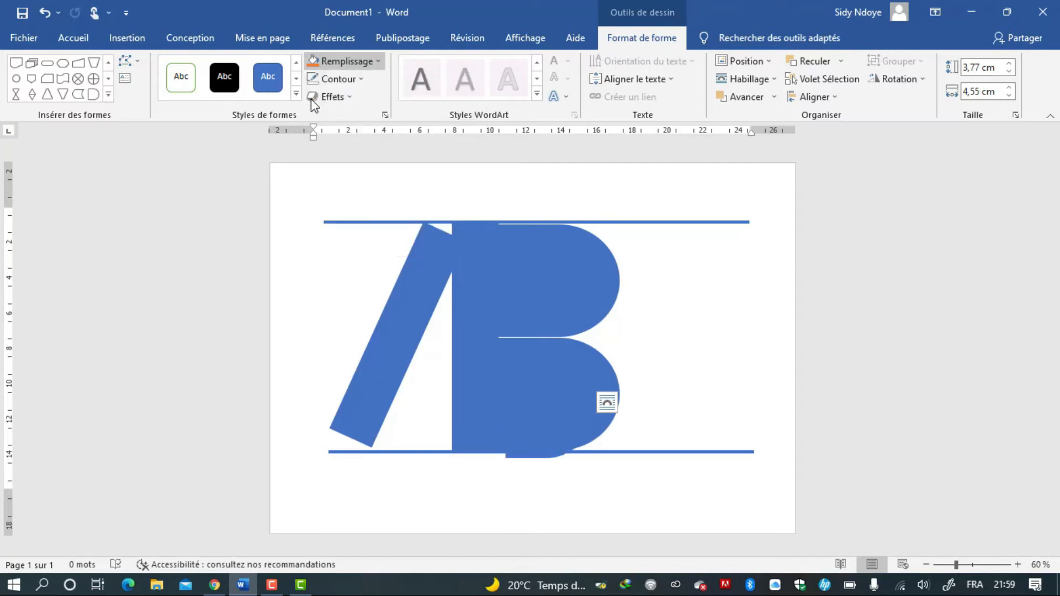
click(348, 80)
click(341, 217)
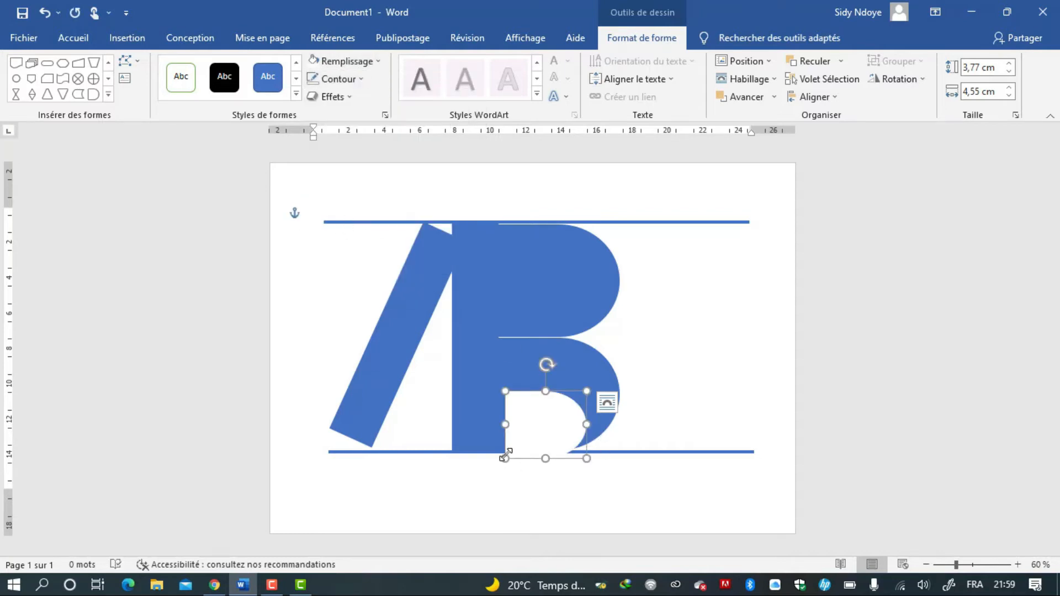
Move the white D into the upper lobe and paste a second copy into the lower lobe as the B's counters.
drag(540, 428, 539, 425)
drag(537, 345, 544, 284)
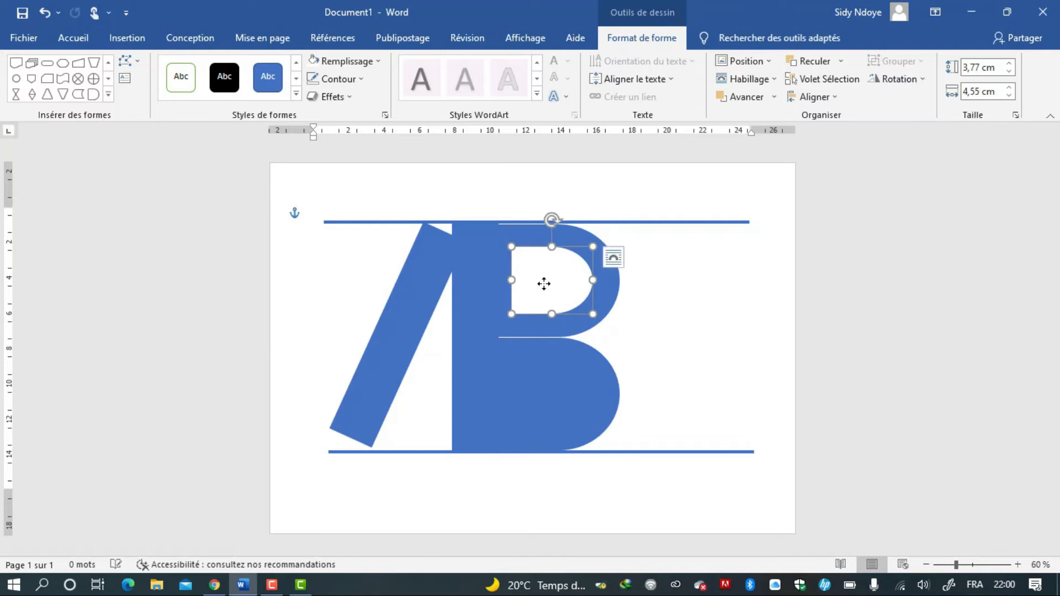
key(ctrl+v)
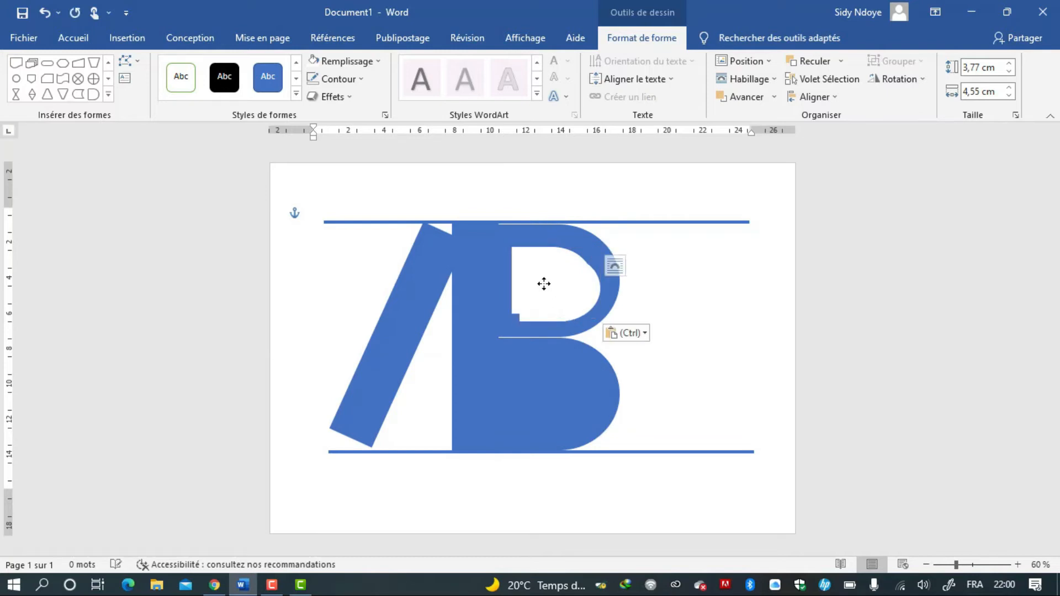
drag(544, 283, 539, 391)
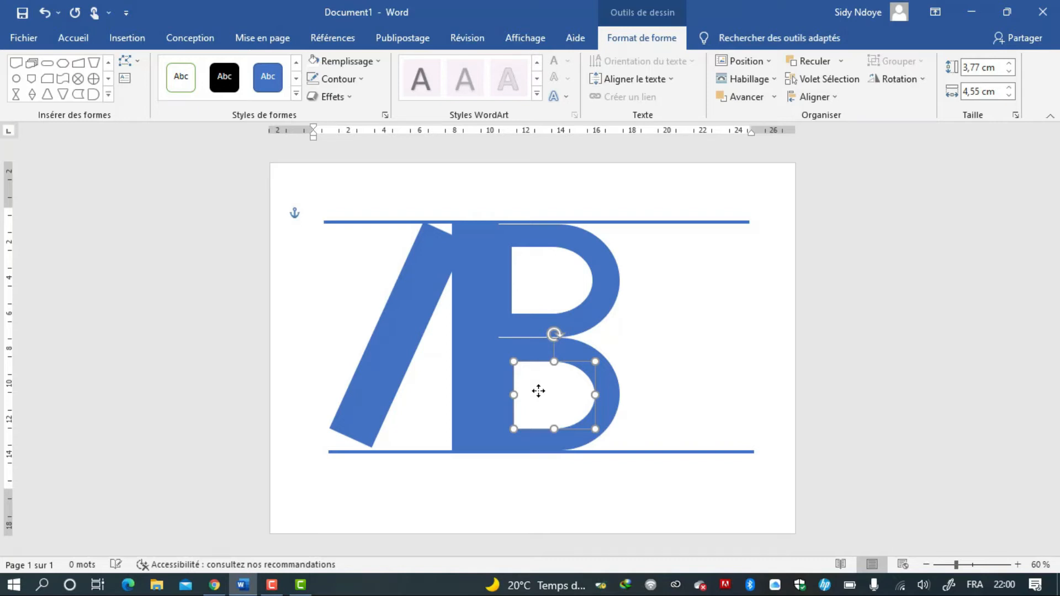
drag(538, 391, 540, 390)
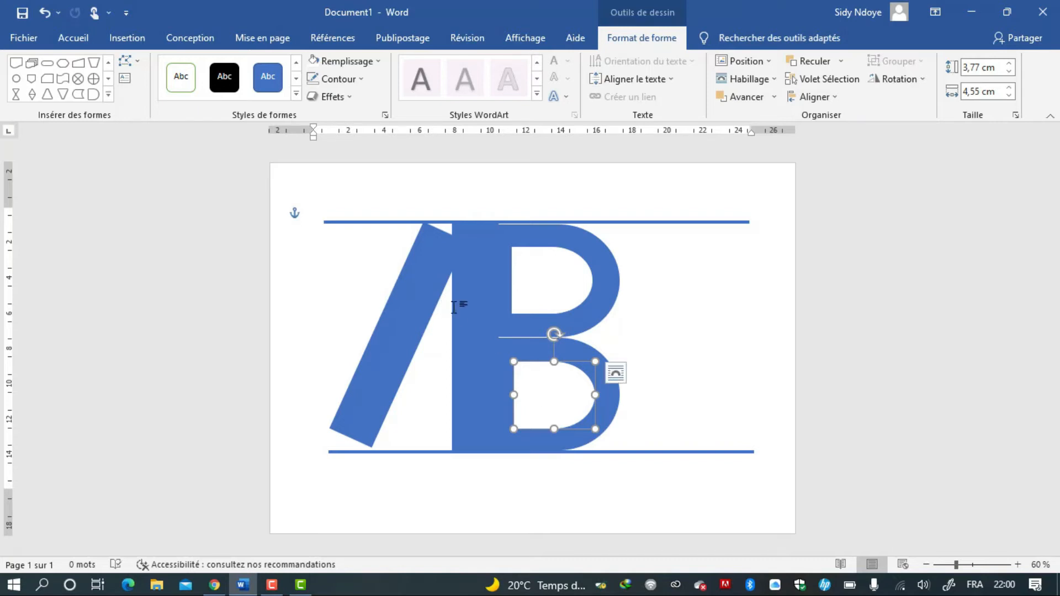
Select the lower white counter and nudge it up slightly.
click(471, 311)
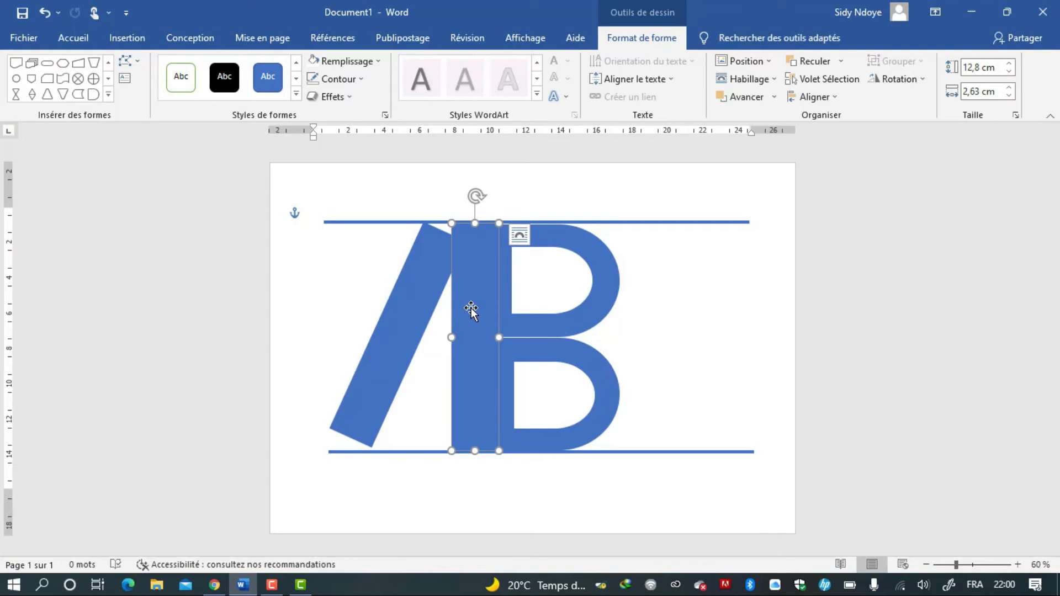
click(539, 352)
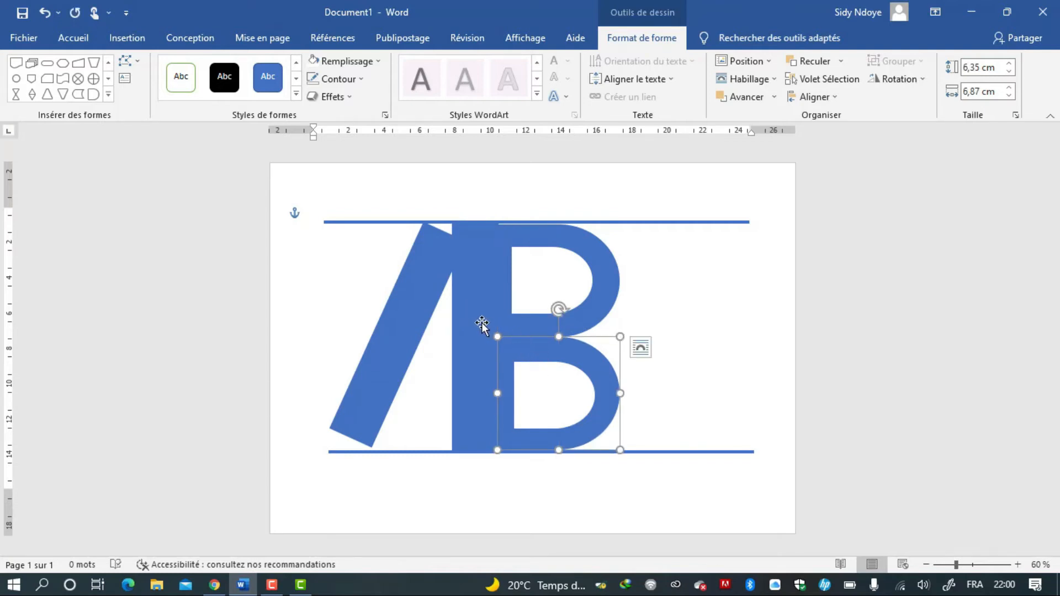
click(471, 312)
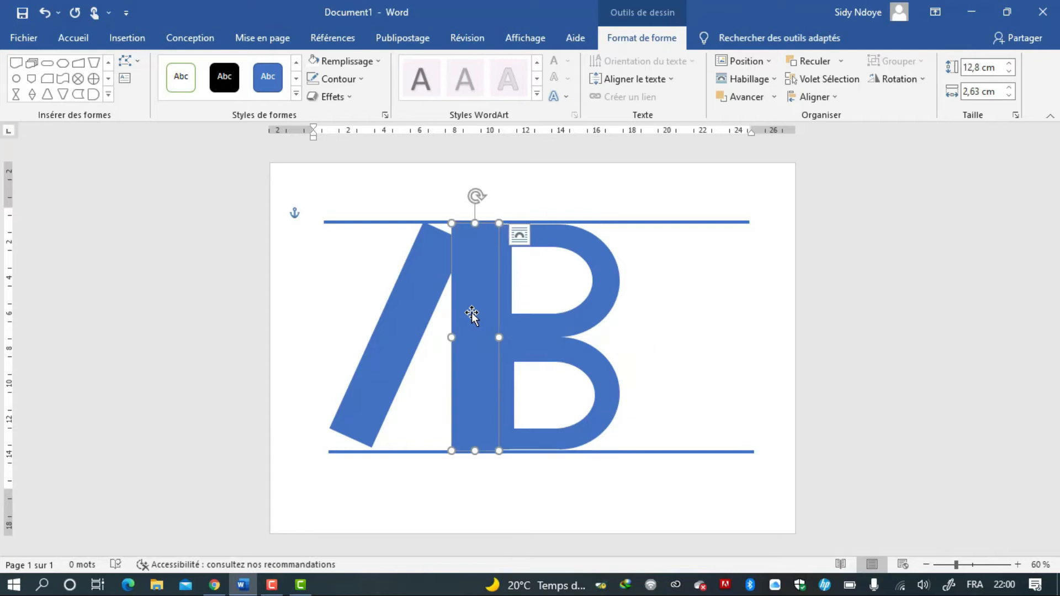
click(547, 390)
key(Up)
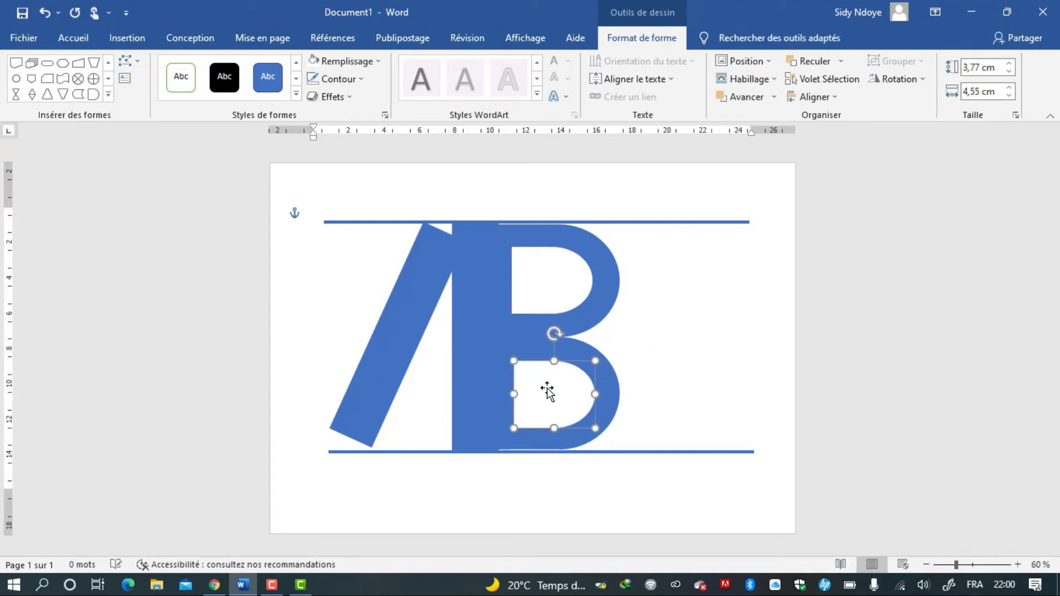
Copy the vertical bar and place the copy right of the B as the K's stem.
click(476, 343)
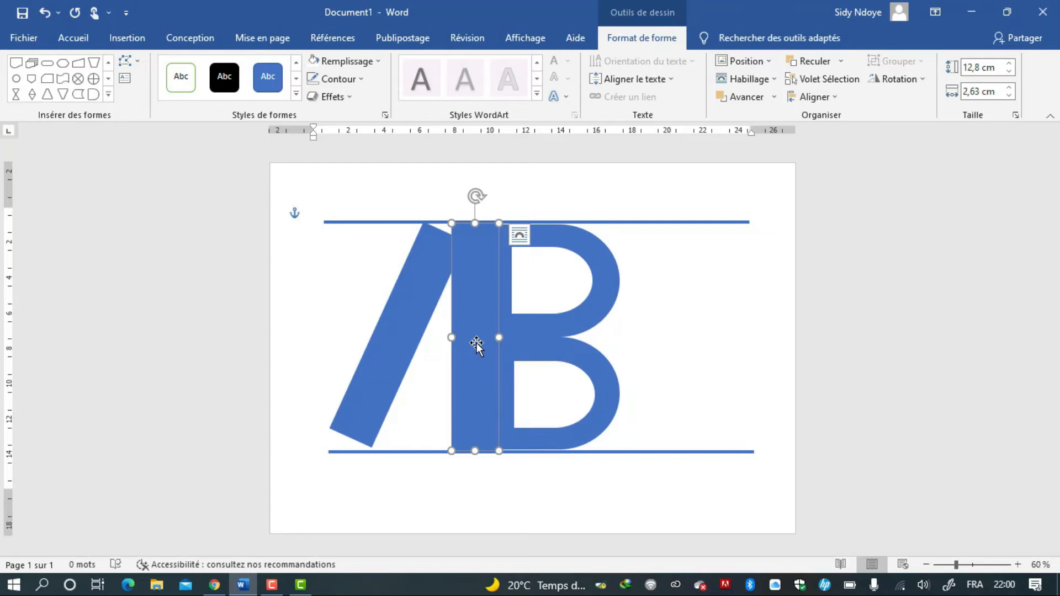
key(ctrl+c)
key(ctrl+v)
drag(476, 343, 635, 335)
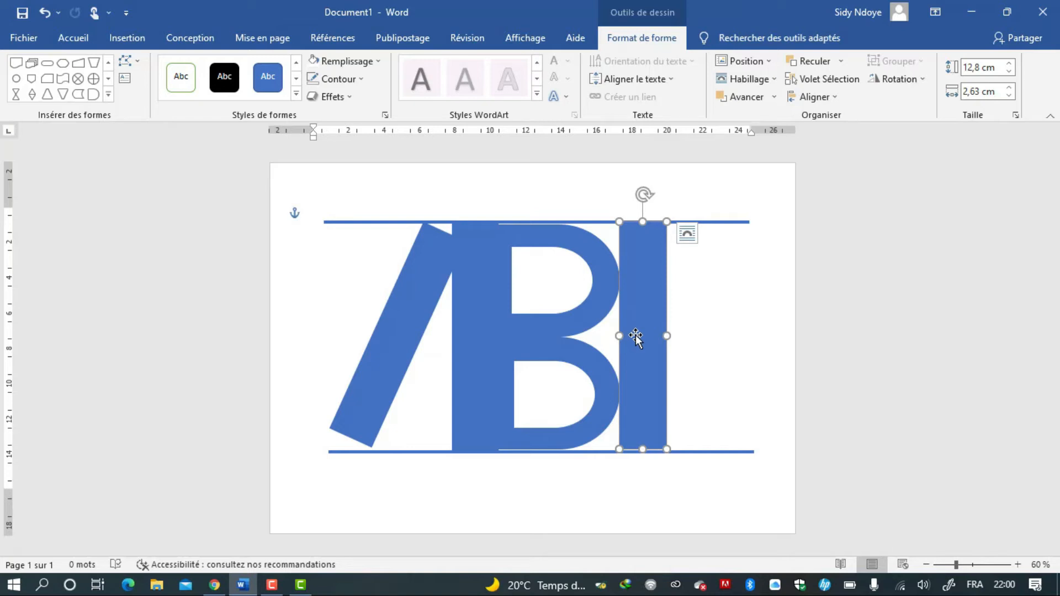
Paste another bar copy, then shorten and rotate it into the K's upper diagonal arm, about 8,33 × 2,63 cm.
key(ctrl+c)
key(ctrl+v)
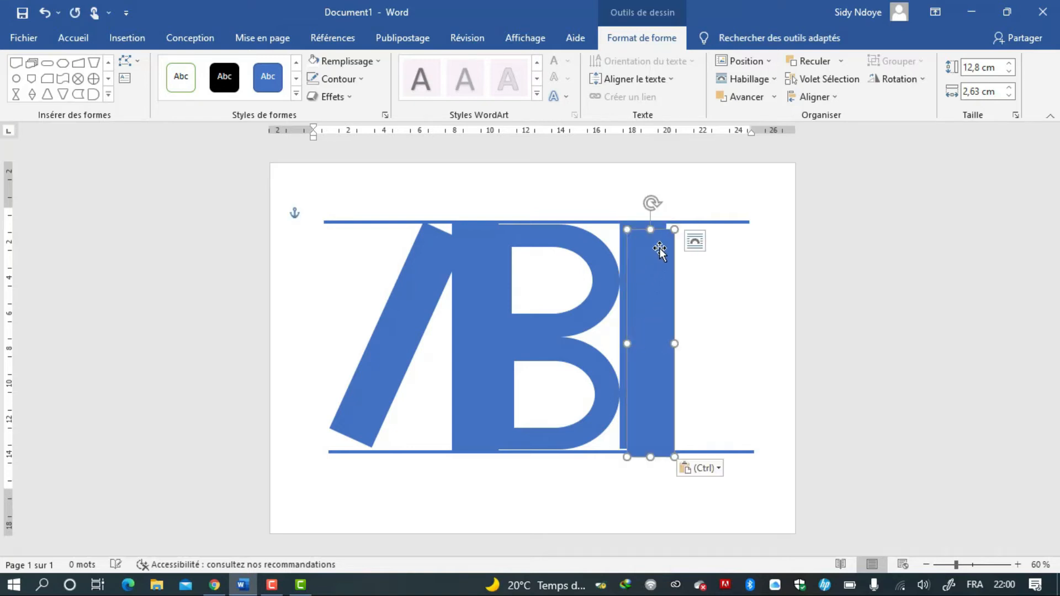
drag(650, 228, 723, 299)
drag(657, 368, 703, 280)
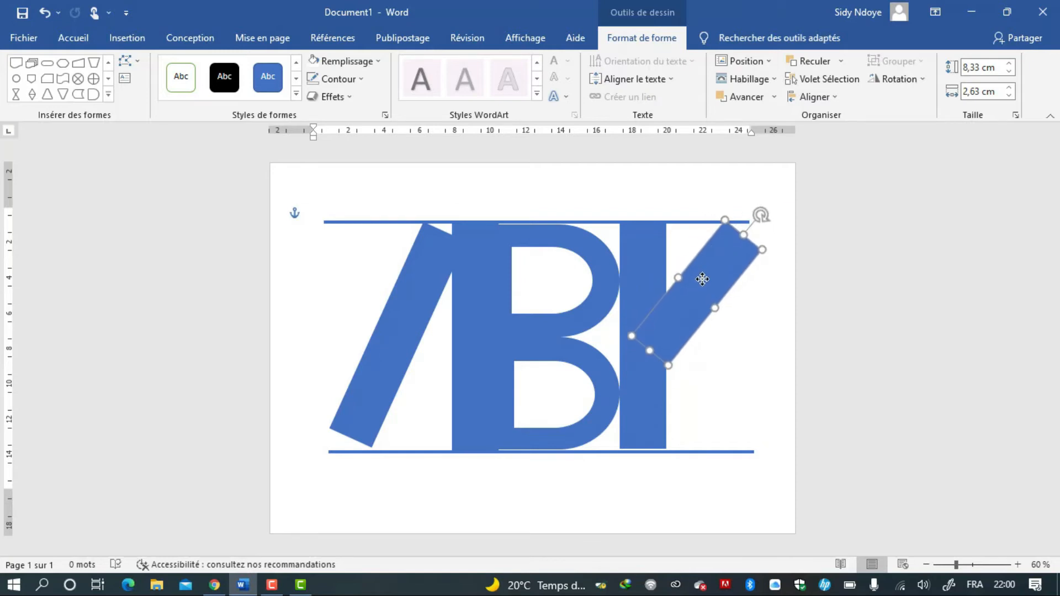
Paste a copy of the arm and rotate and position it as the K's lower diagonal arm reaching the baseline.
key(ctrl+v)
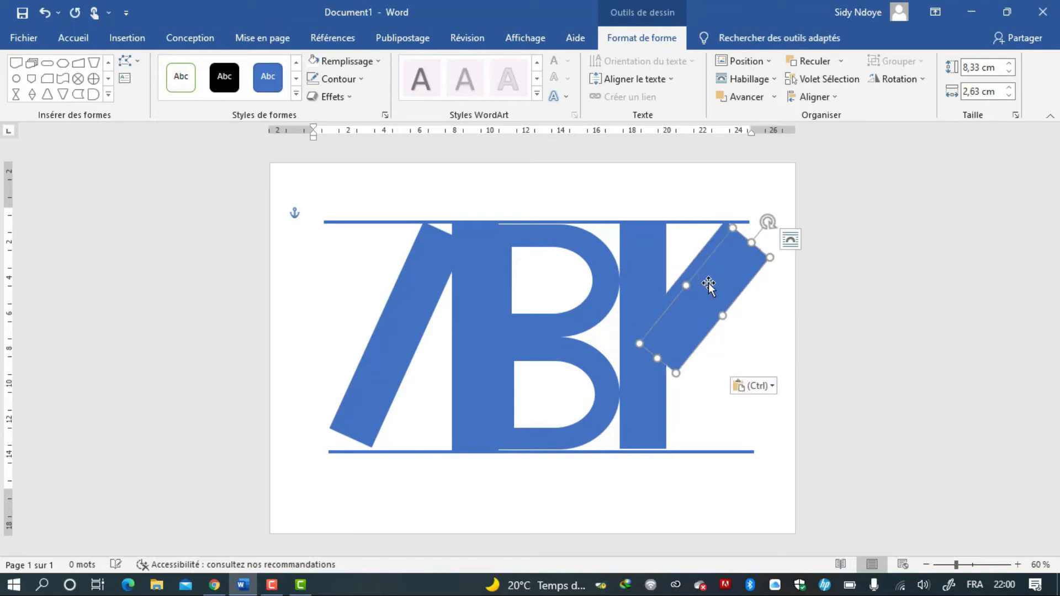
drag(711, 287, 704, 324)
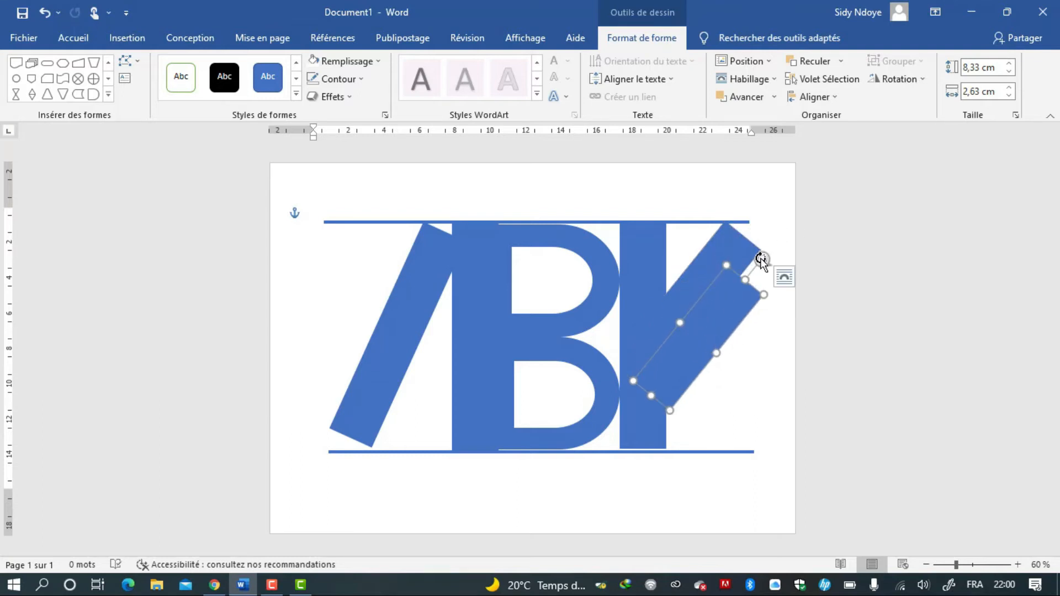
drag(762, 260, 721, 399)
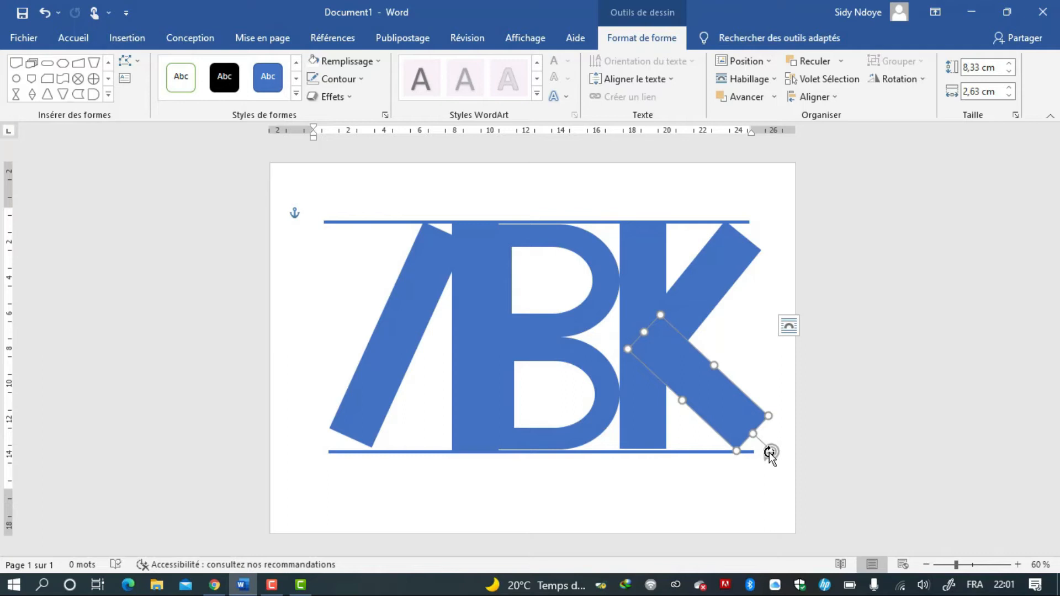
drag(771, 452, 768, 455)
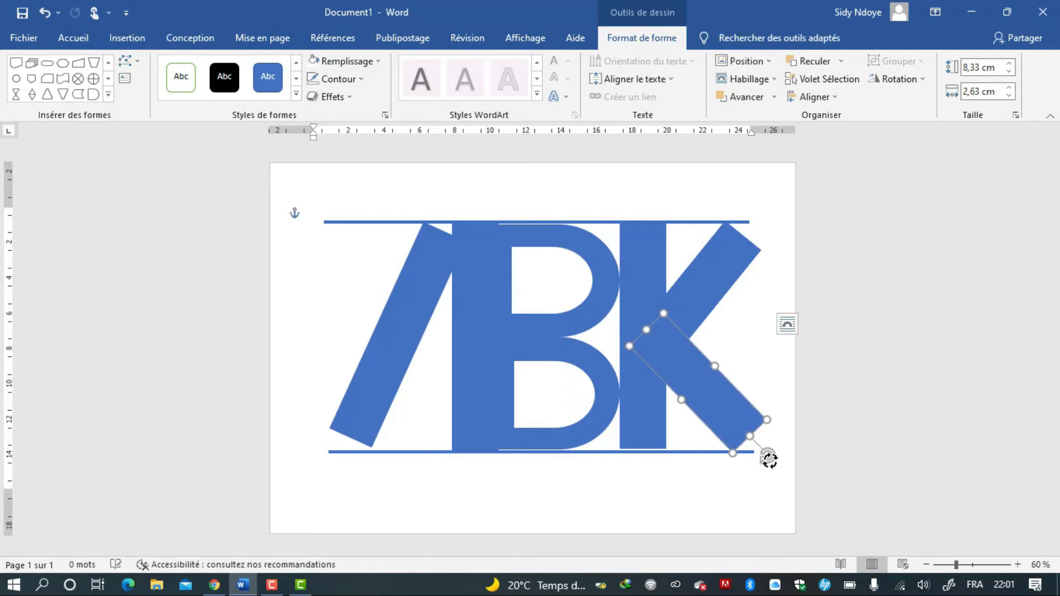
mouse_move(675, 360)
mouse_down()
mouse_move(688, 351)
mouse_move(678, 353)
mouse_up()
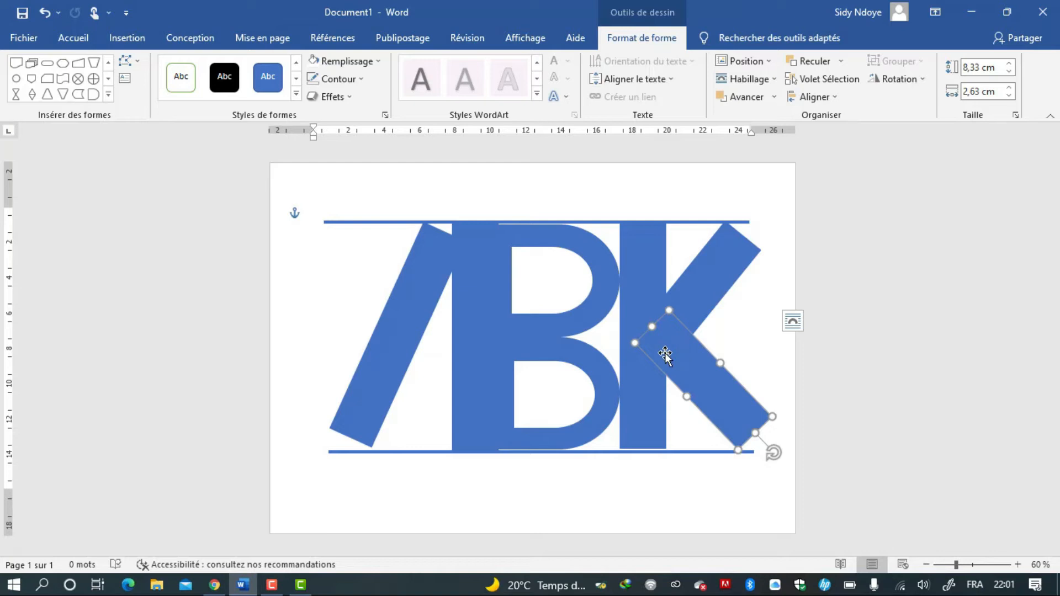
Edit the points of the left slanted bar, pulling its top and bottom corners flush with the two horizontal lines.
click(377, 365)
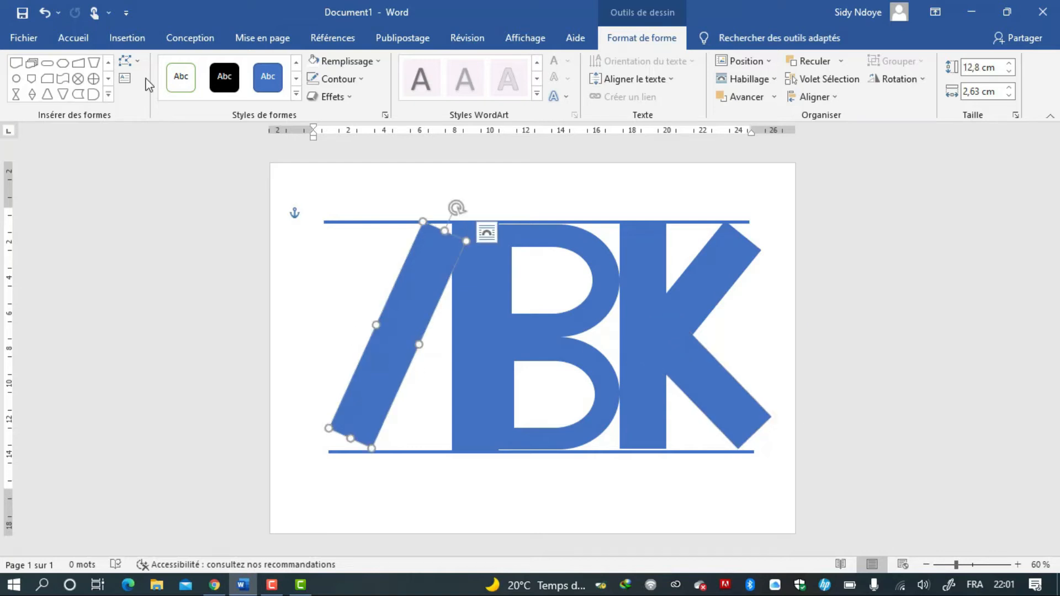
click(135, 63)
click(142, 102)
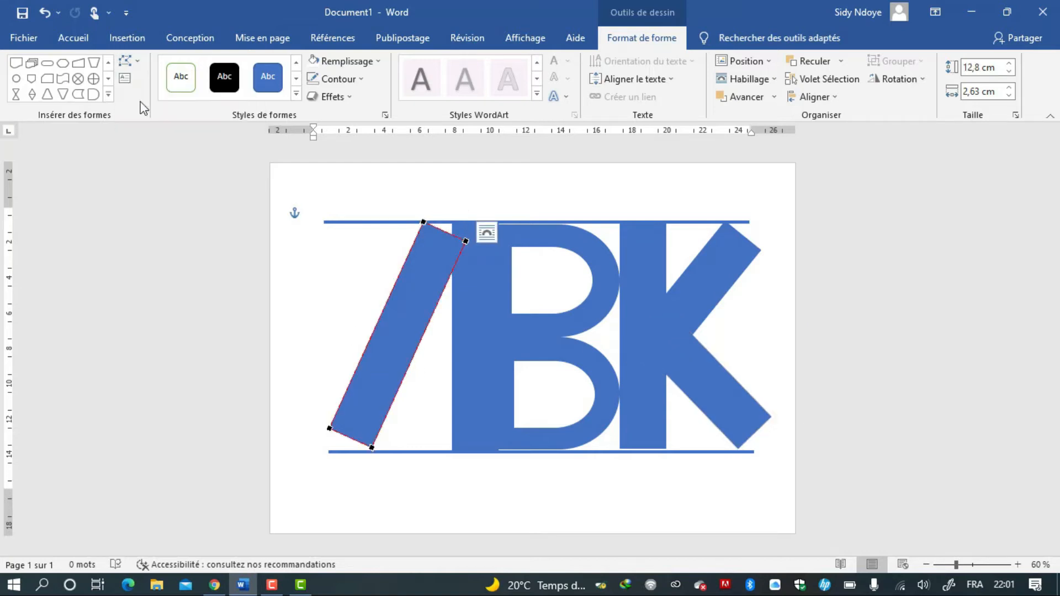
drag(465, 241, 472, 224)
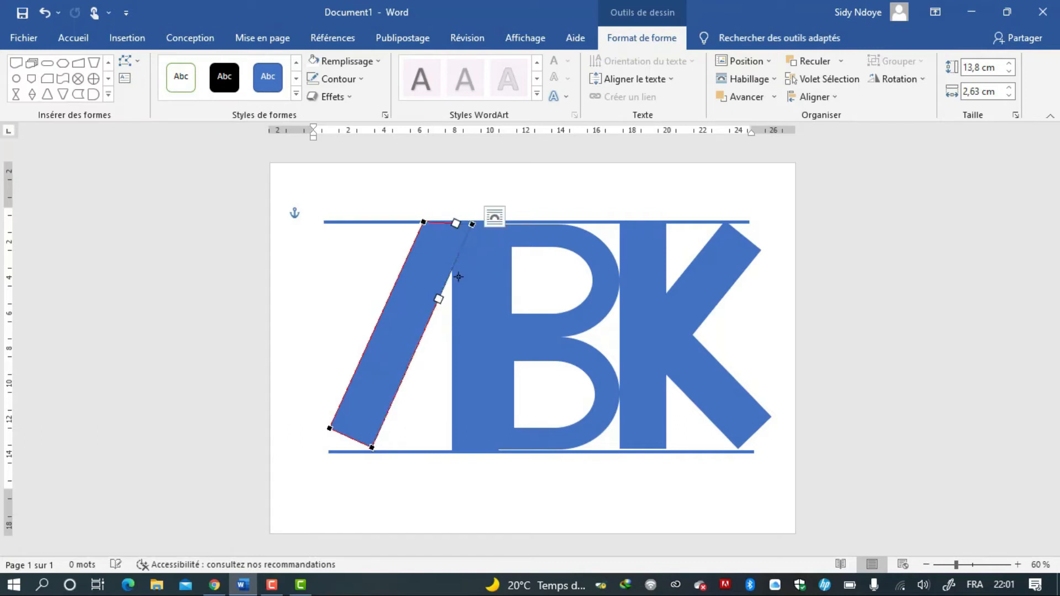
drag(329, 427, 319, 447)
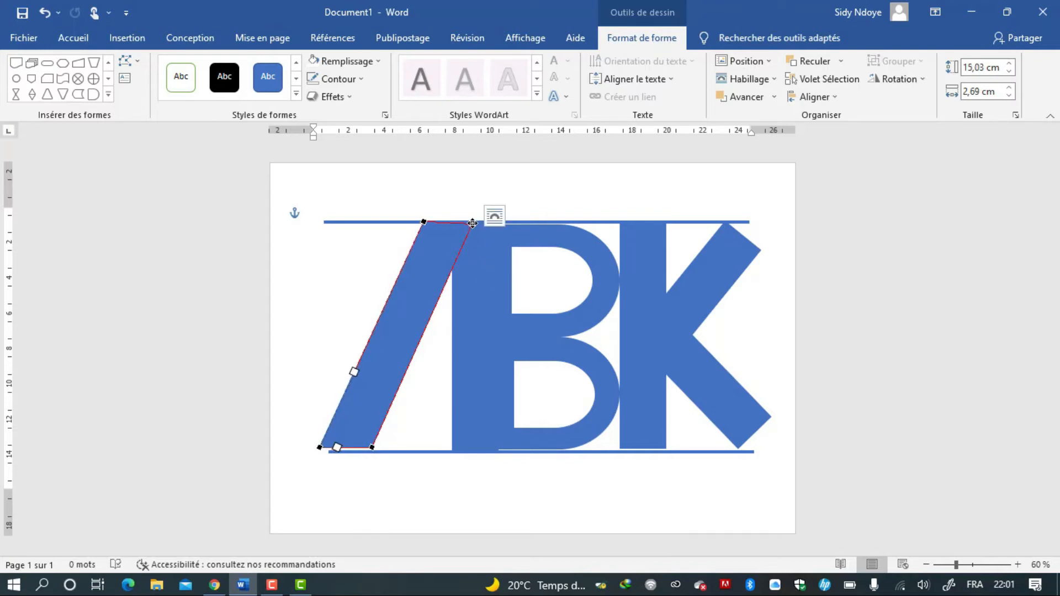
drag(471, 223, 475, 223)
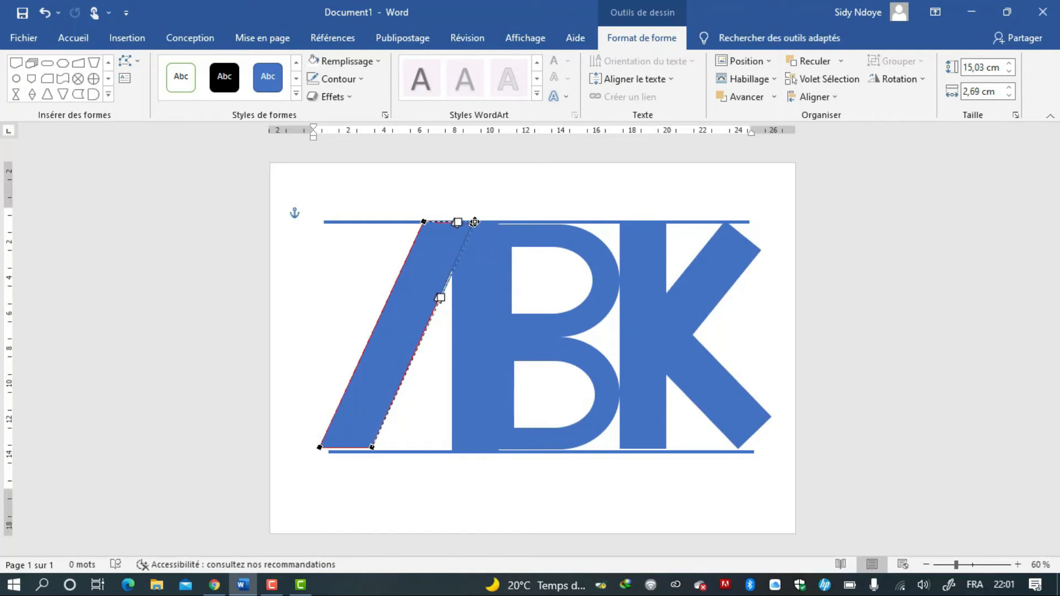
Nudge the slanted bar into place and drag its lower corner point onto the baseline.
click(383, 373)
key(Down)
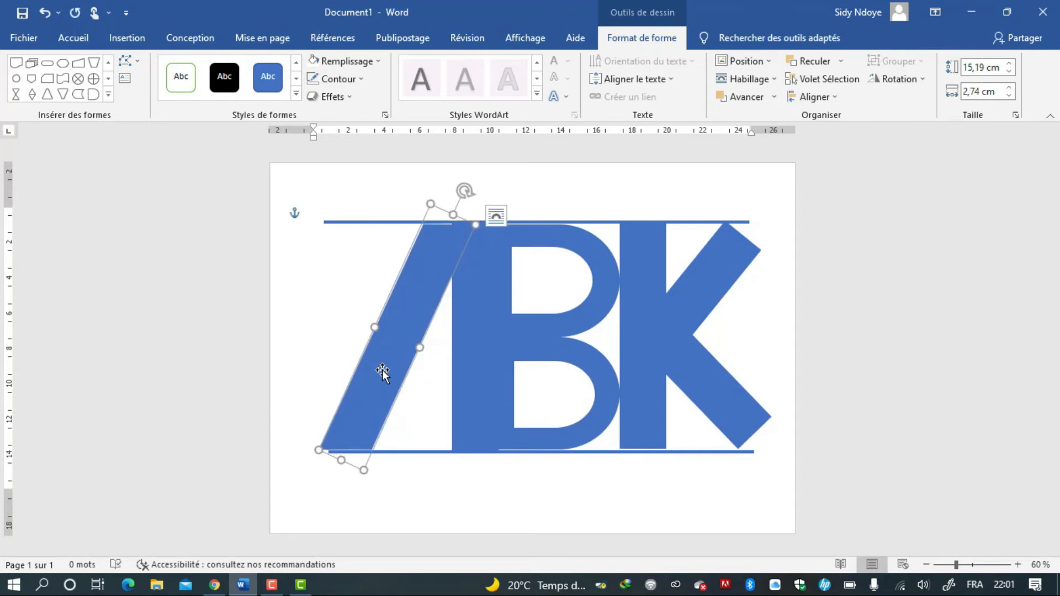
key(Left)
key(Up)
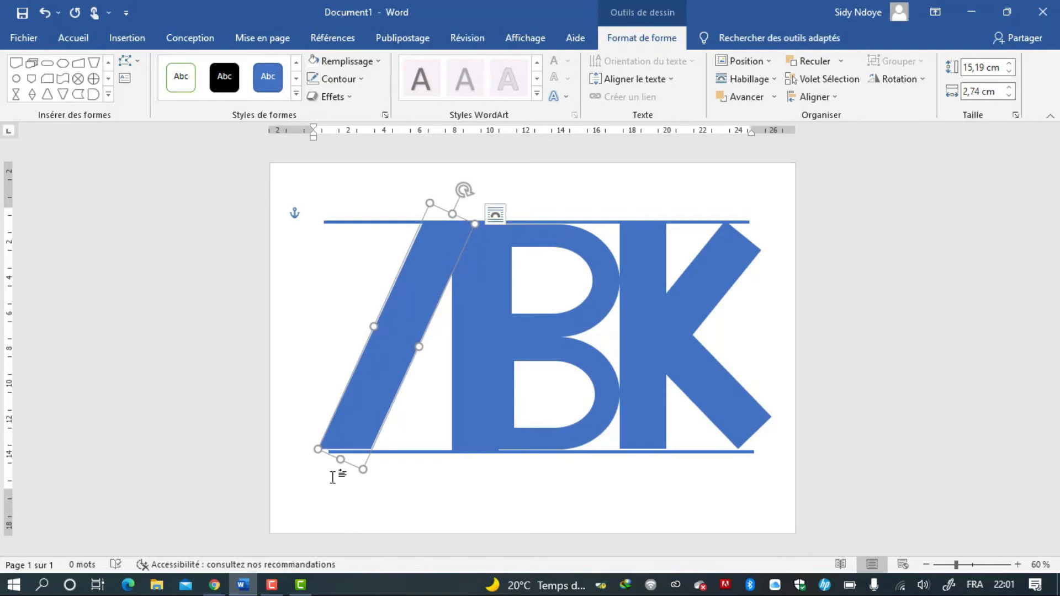
drag(338, 461, 338, 462)
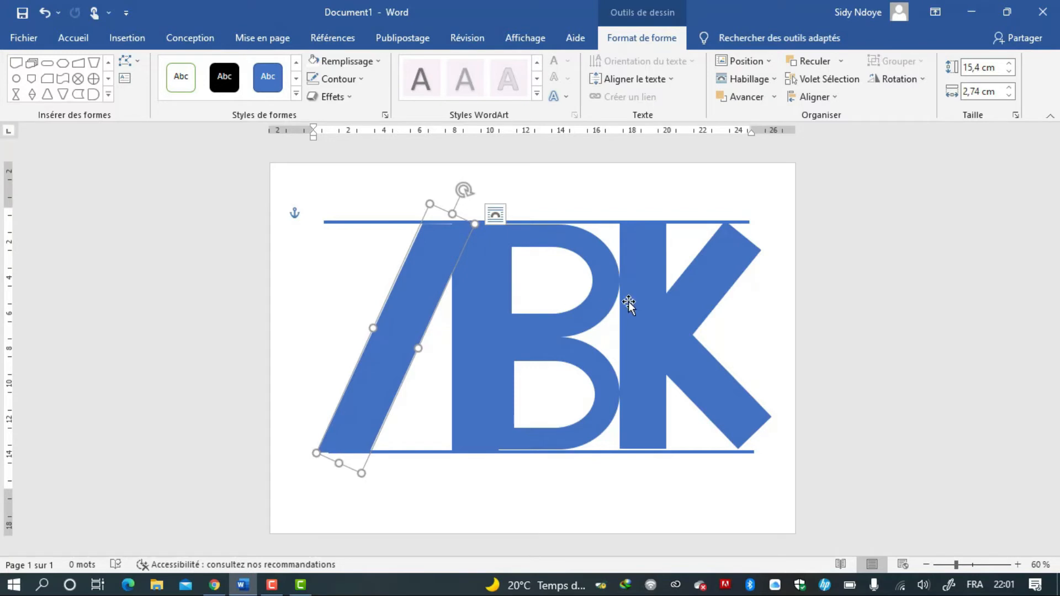
Edit the points of the K's upper diagonal arm, pulling its top outer corner out to meet the top line.
click(704, 274)
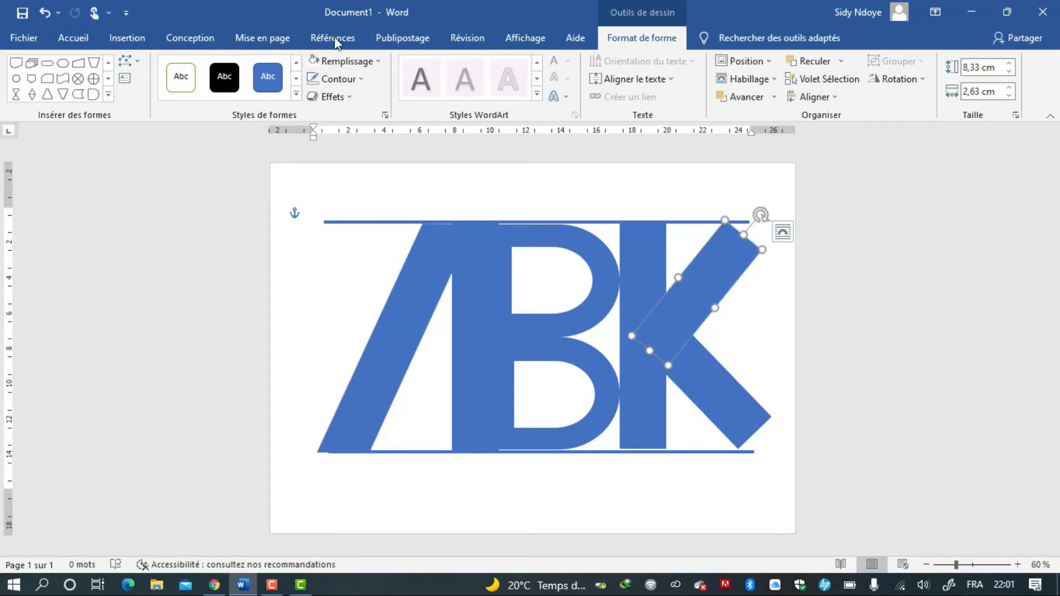
click(127, 61)
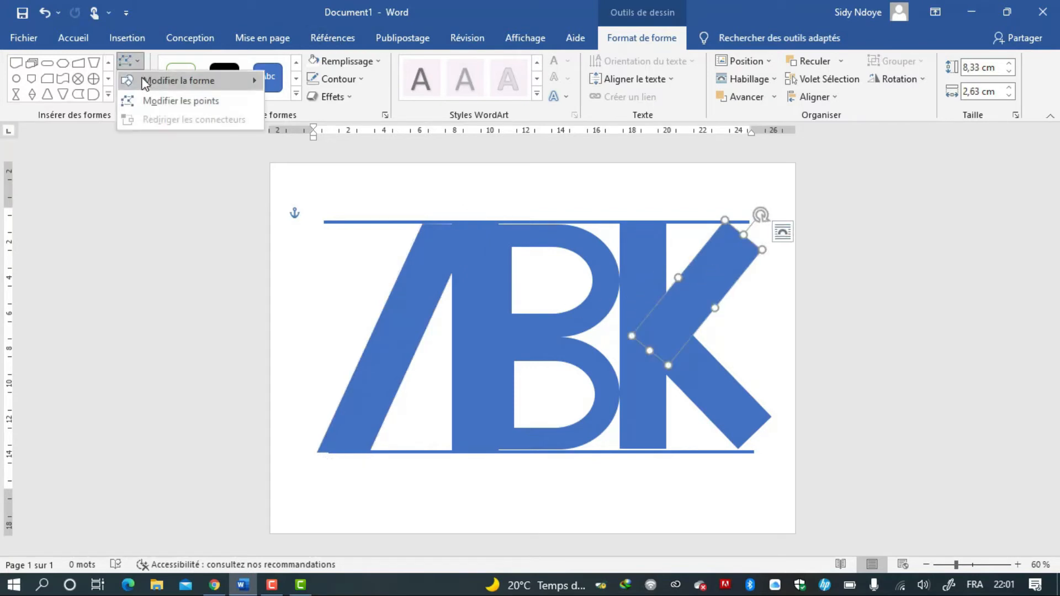
click(153, 103)
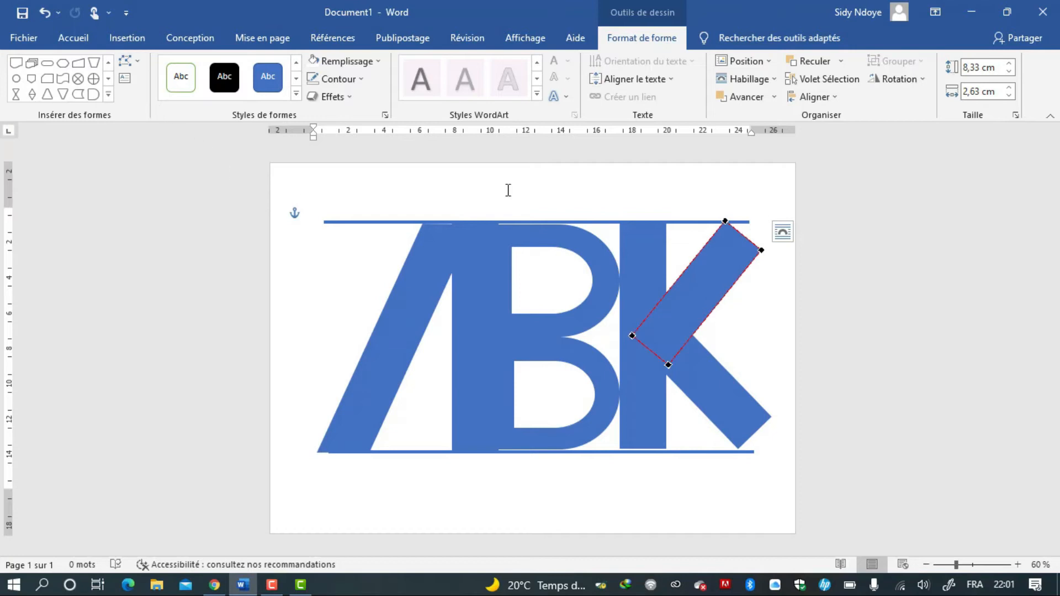
drag(760, 252, 784, 226)
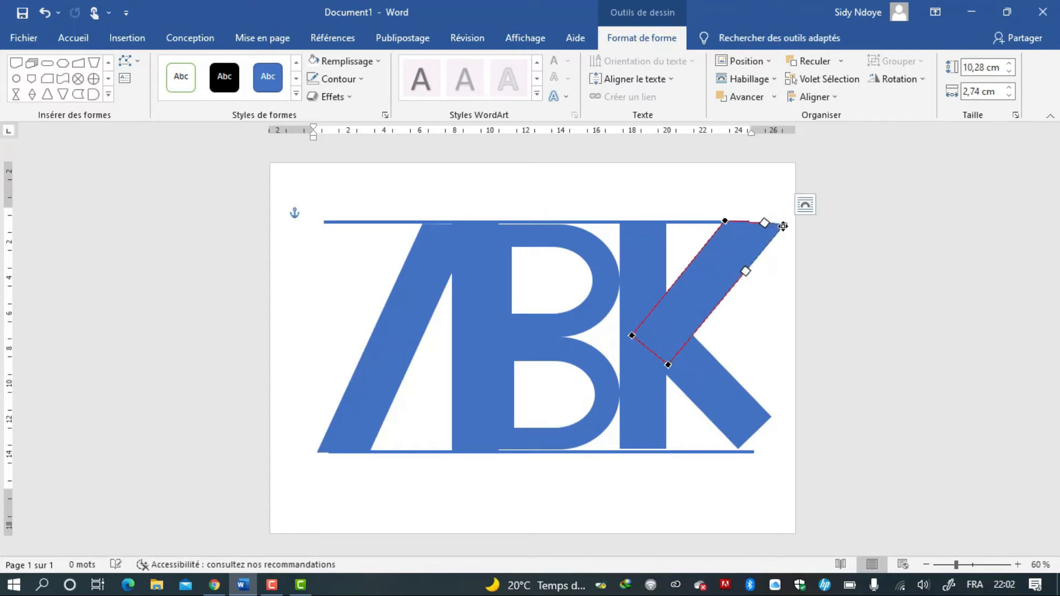
Edit the points of the K's lower diagonal arm, pulling its lower outer corner down onto the baseline.
click(739, 422)
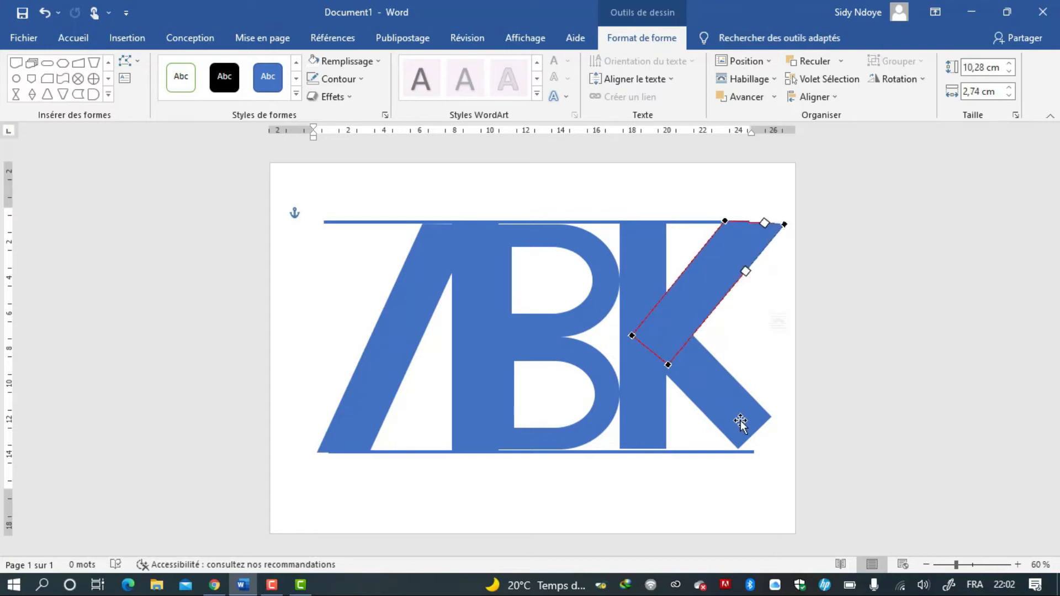
click(125, 69)
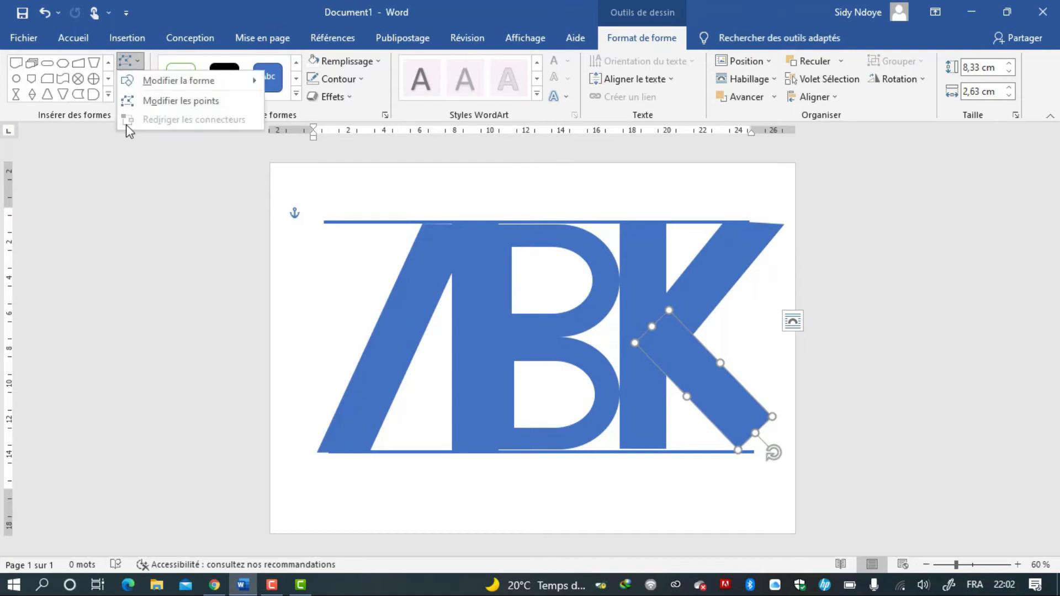
click(147, 99)
drag(772, 418, 796, 448)
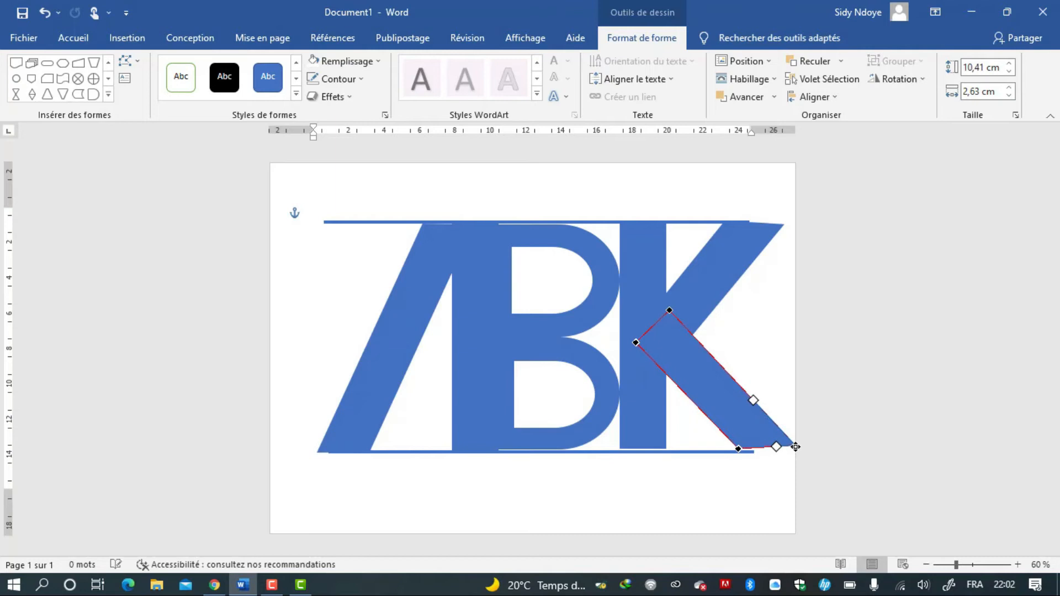
Shift the lower arm slightly into place and refine its corner point on the baseline.
click(673, 341)
drag(650, 325, 677, 343)
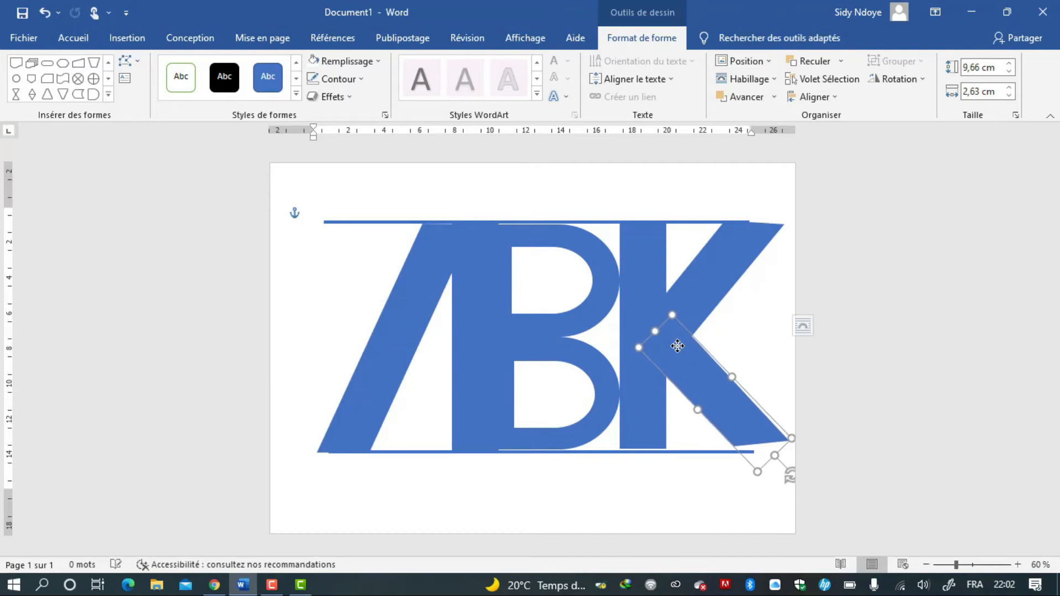
click(134, 60)
click(145, 102)
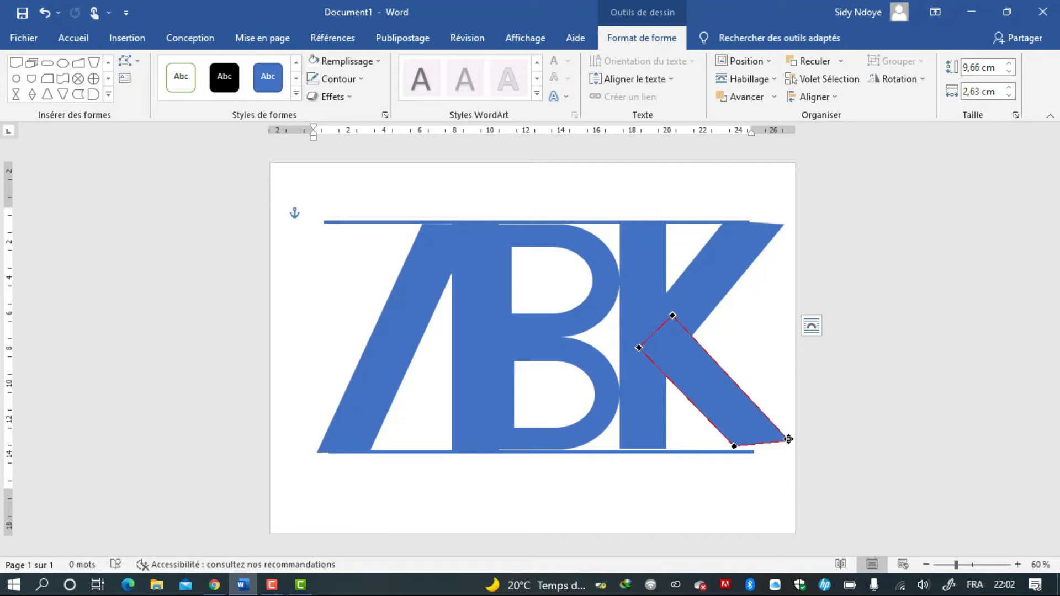
drag(788, 440, 793, 444)
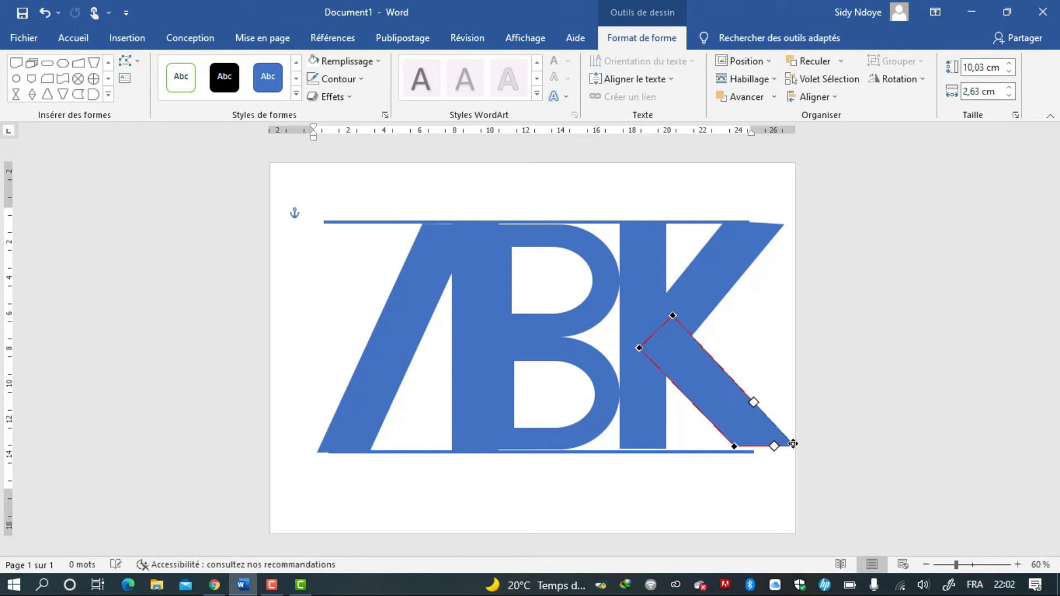
click(728, 417)
drag(729, 417, 727, 418)
drag(726, 418, 727, 418)
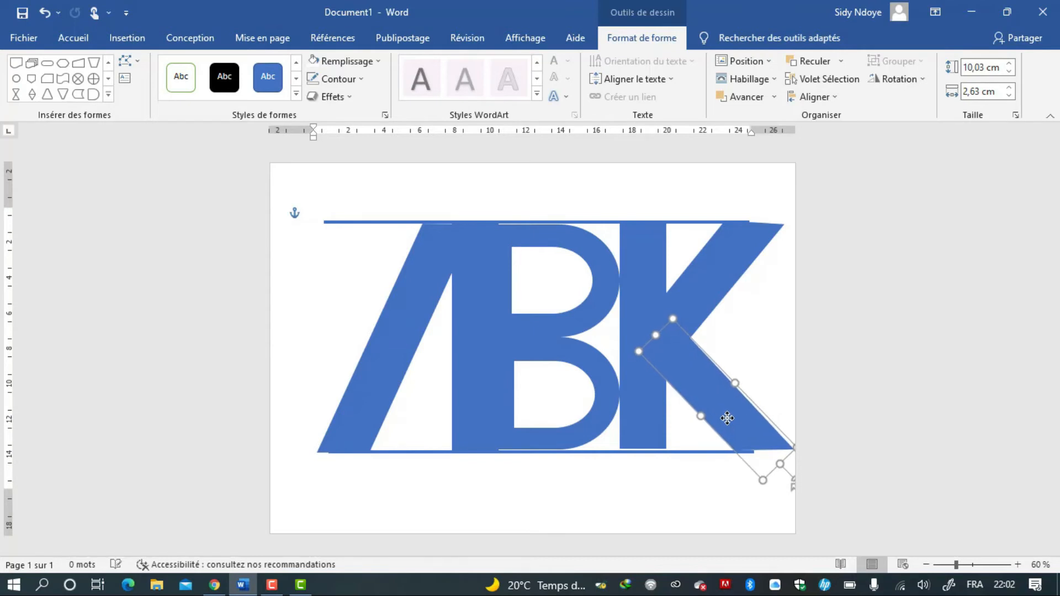
Nudge the K's vertical stem down slightly.
click(654, 416)
key(Down)
key(Down)
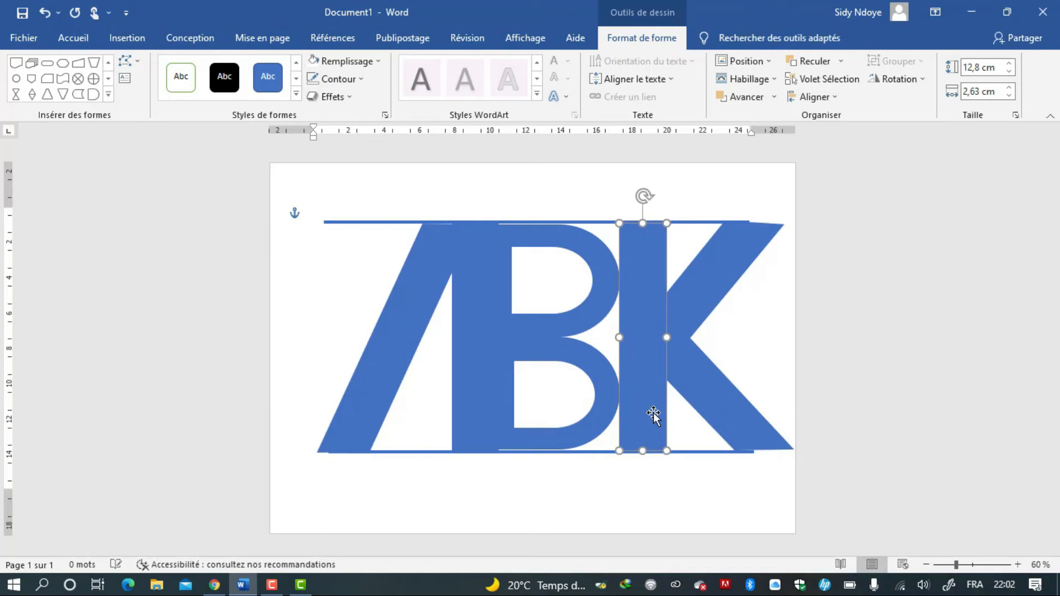
Set the height of both D shapes of the B to 6,4 cm.
click(552, 234)
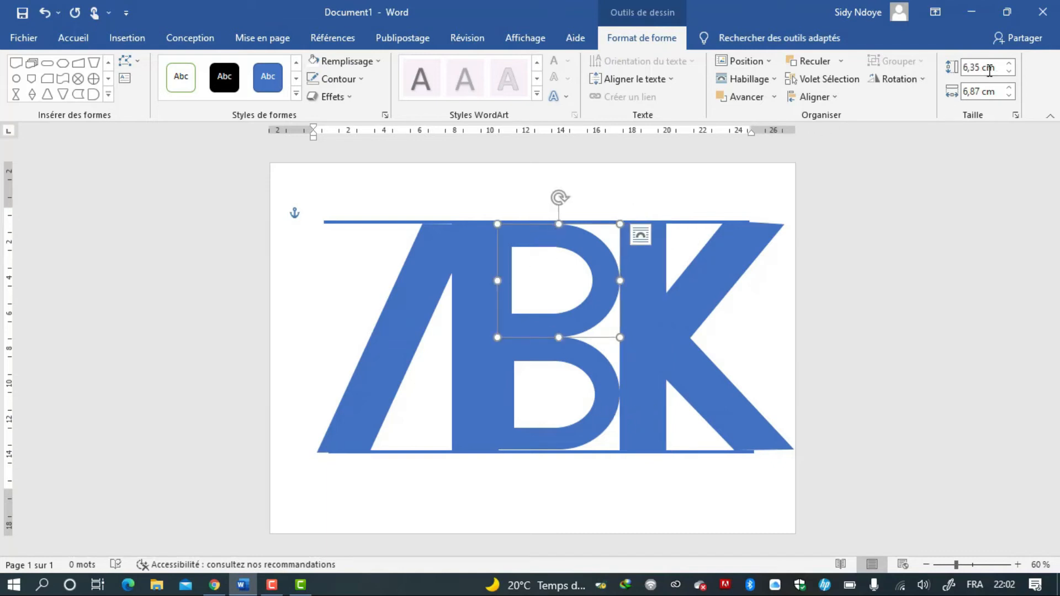
click(1009, 63)
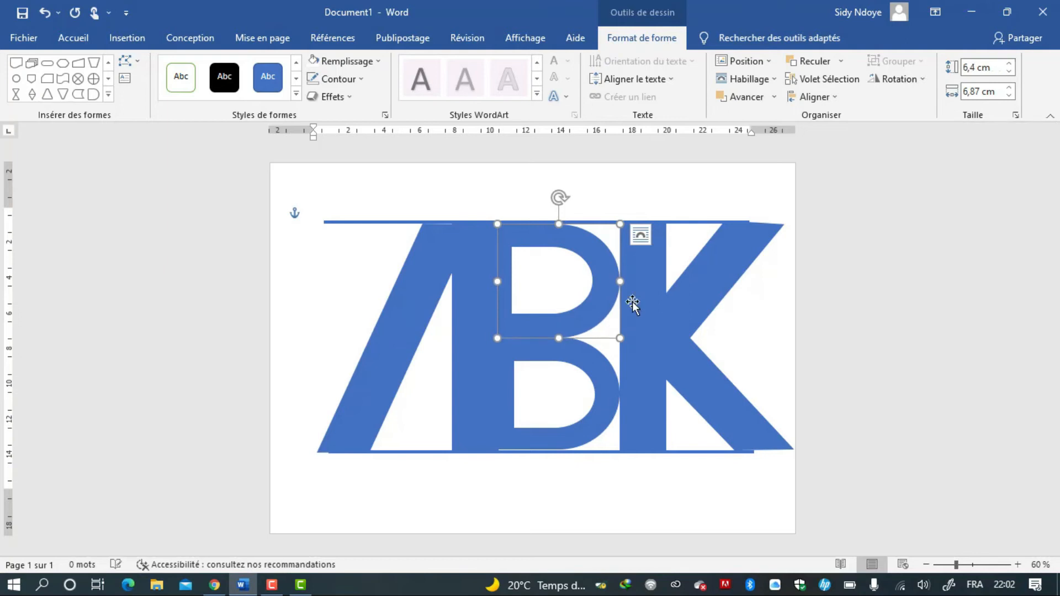
click(574, 359)
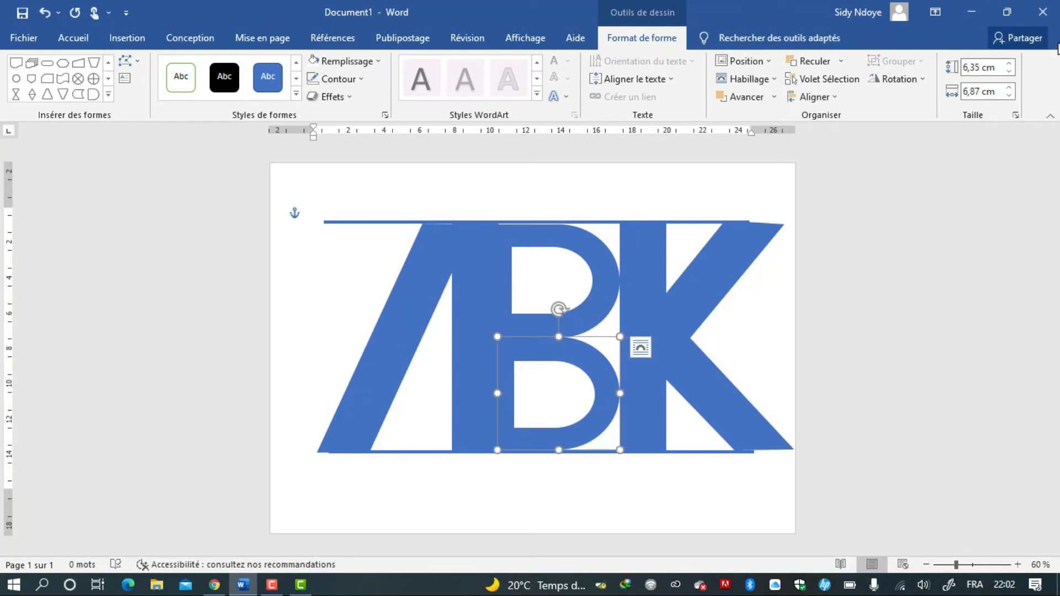
click(1010, 64)
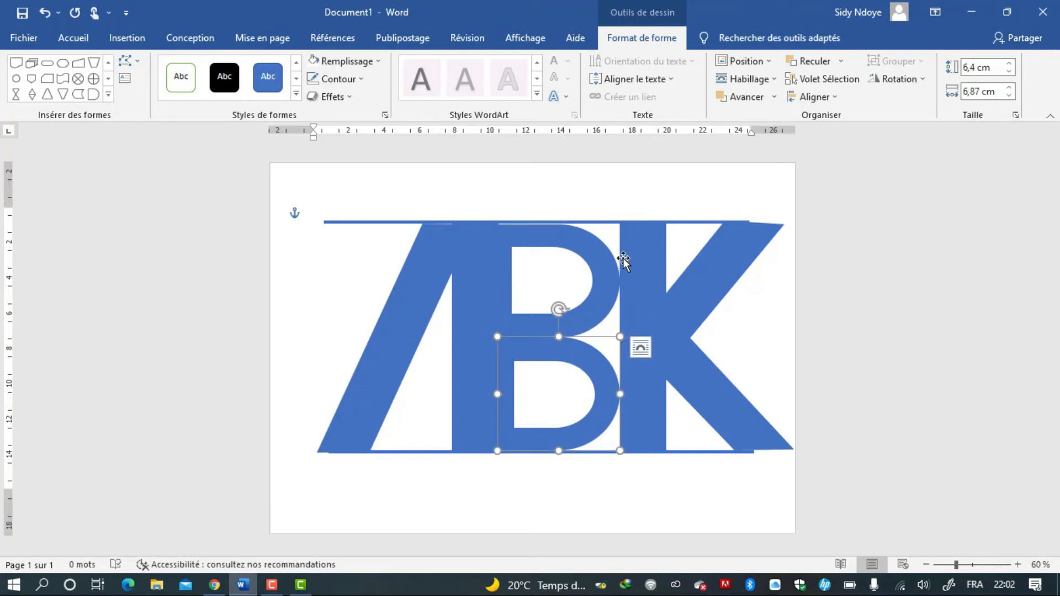
click(600, 258)
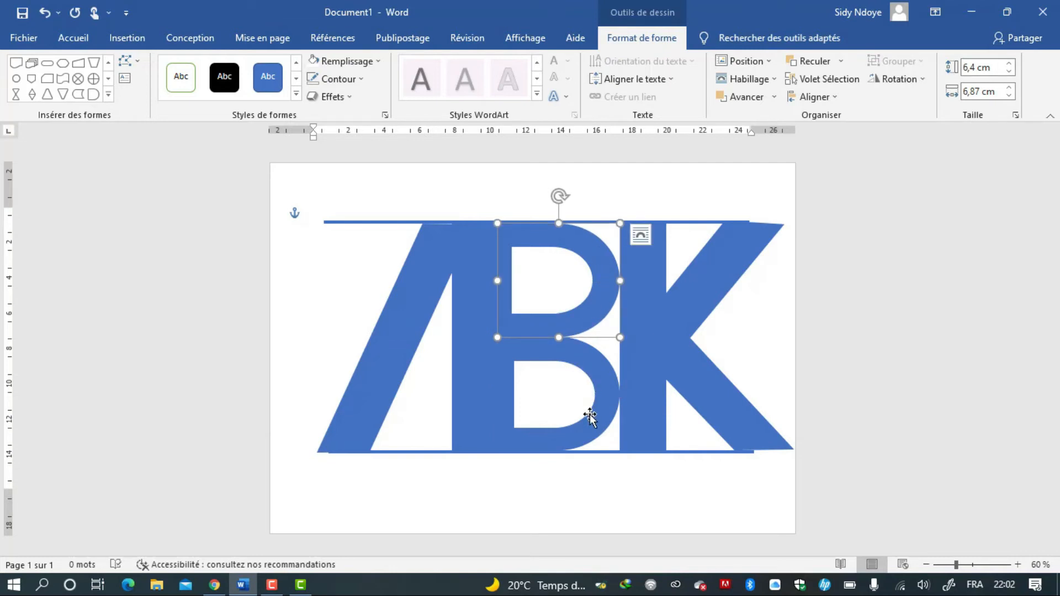
click(586, 490)
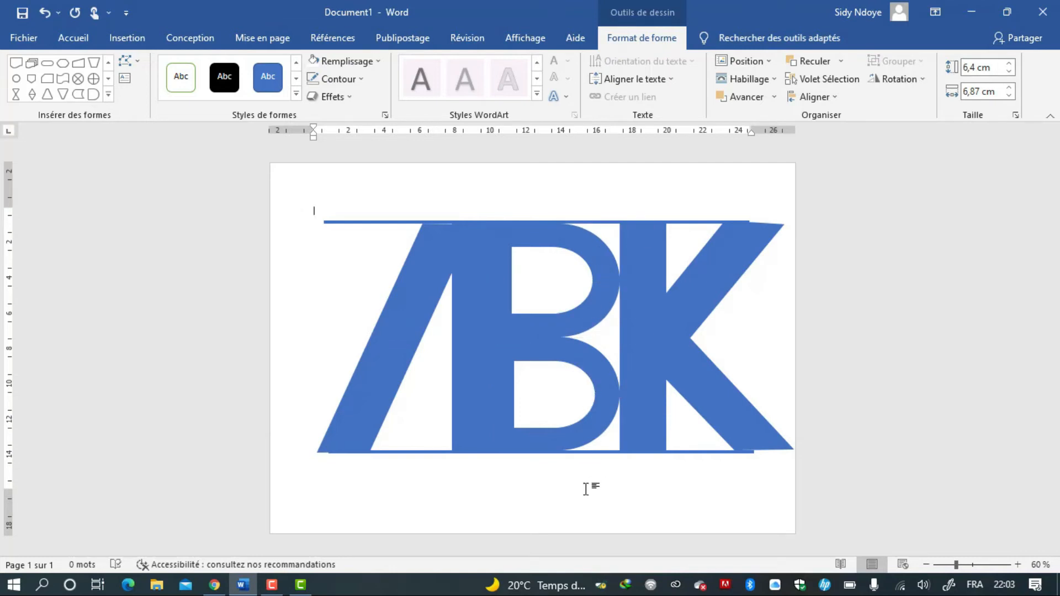
Fill the A's left slanted bar with red.
click(395, 359)
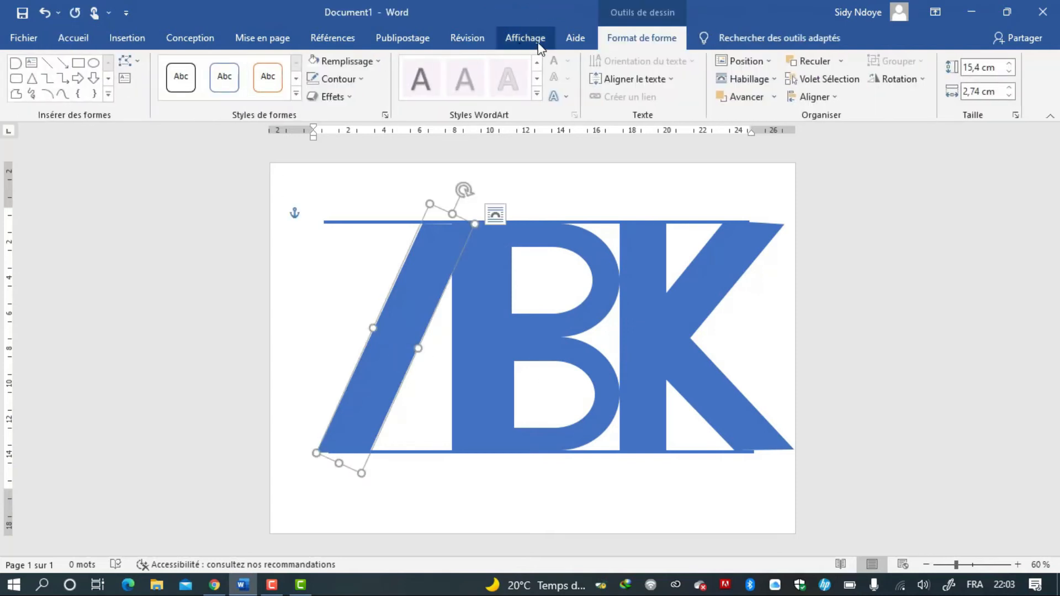
click(333, 64)
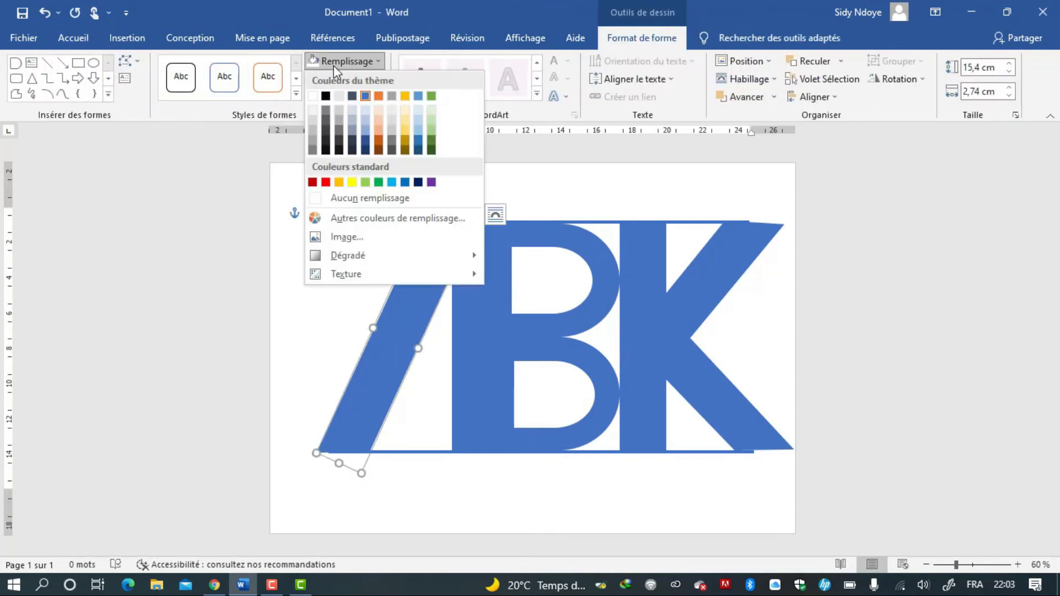
click(326, 182)
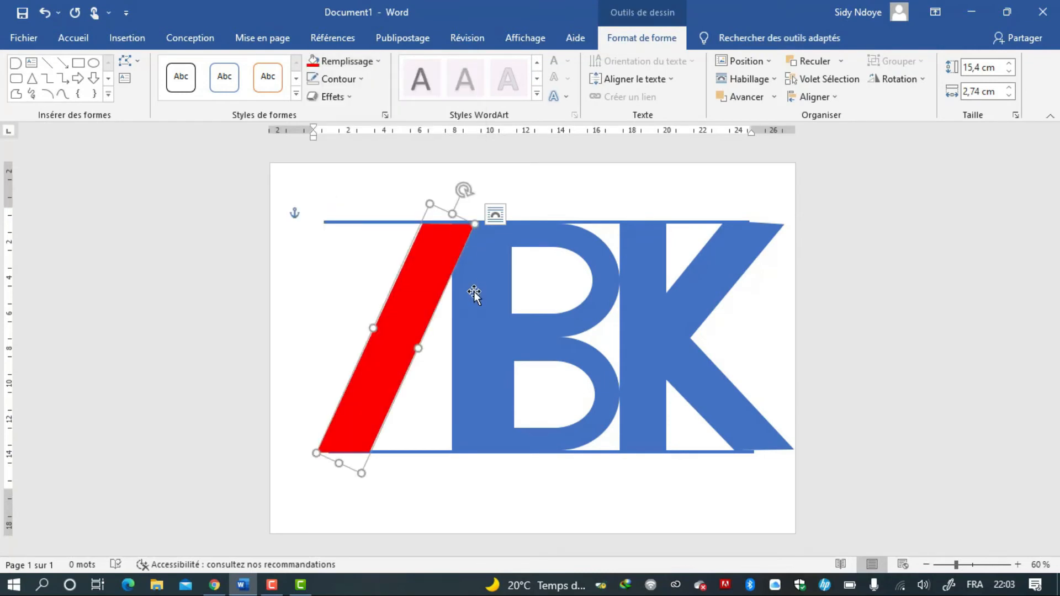
Fill the K's upper diagonal arm and the B's upper D shape with red as well.
click(685, 282)
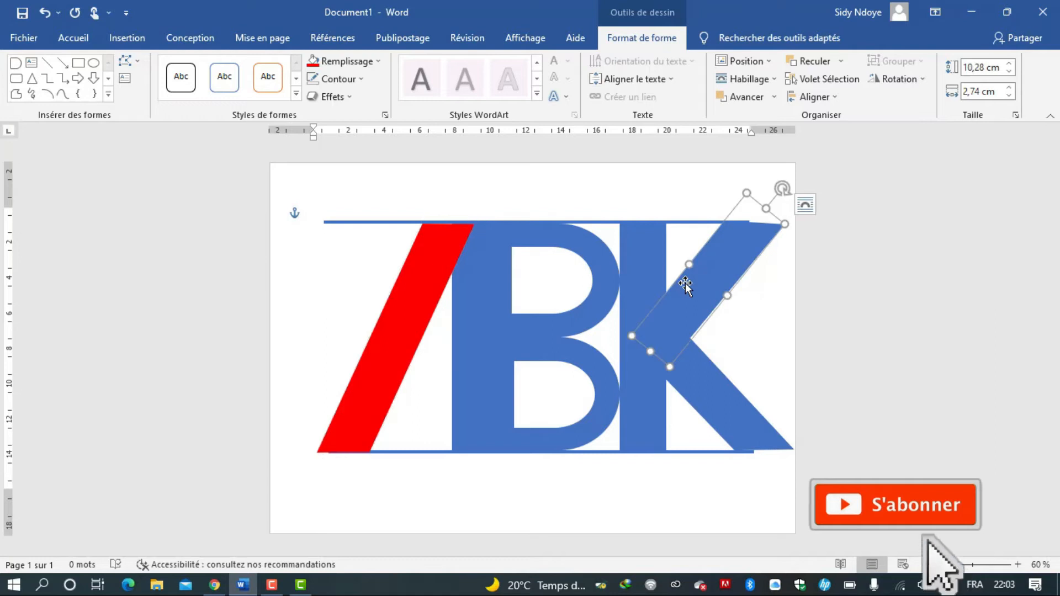
click(313, 63)
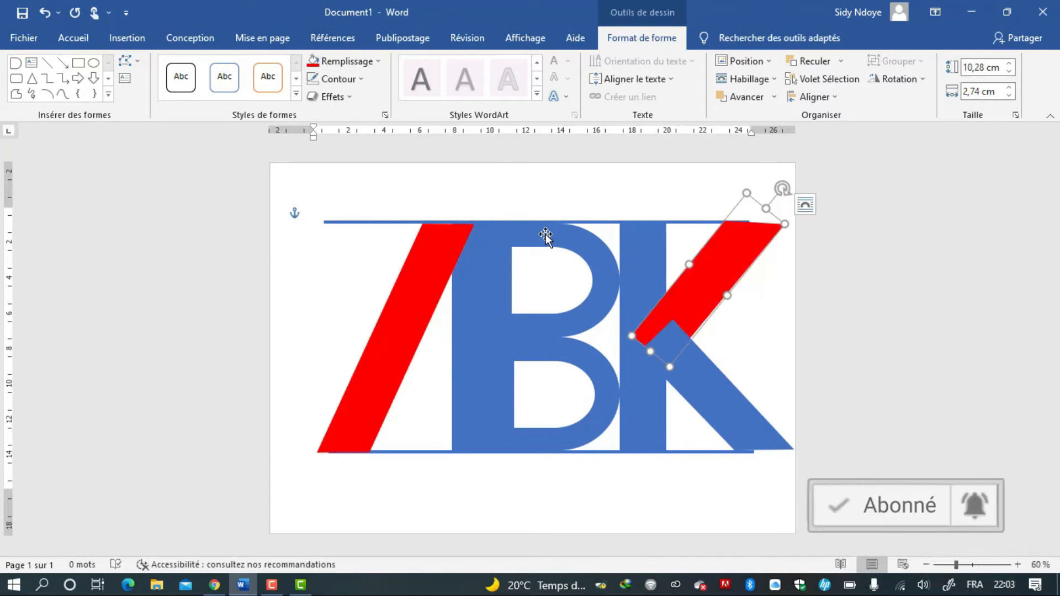
click(544, 232)
click(314, 62)
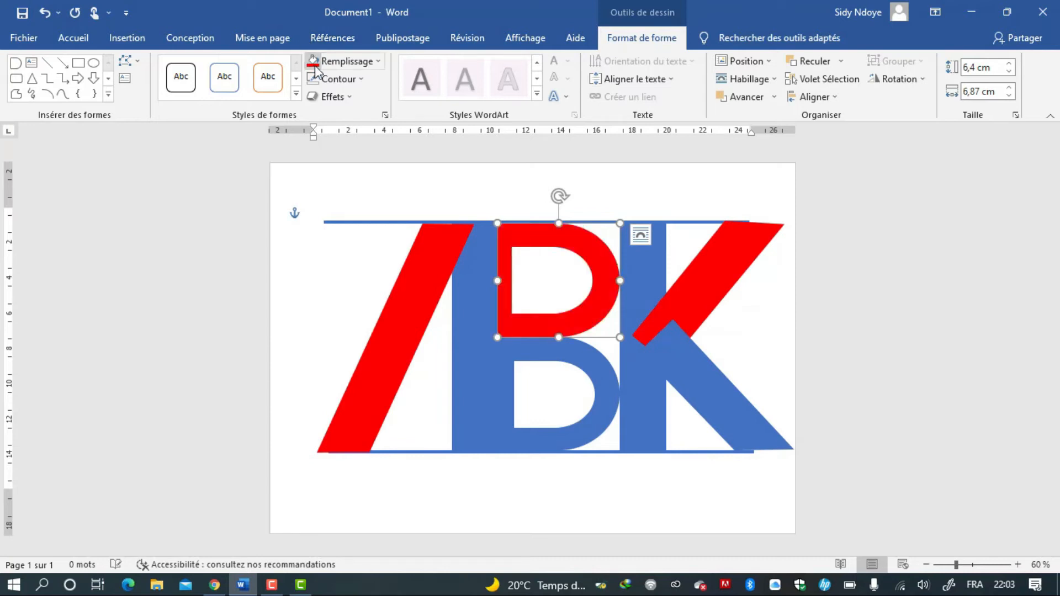
Give the B's vertical stem a gradient fill in the Format Shape pane and remove one gradient stop.
click(472, 346)
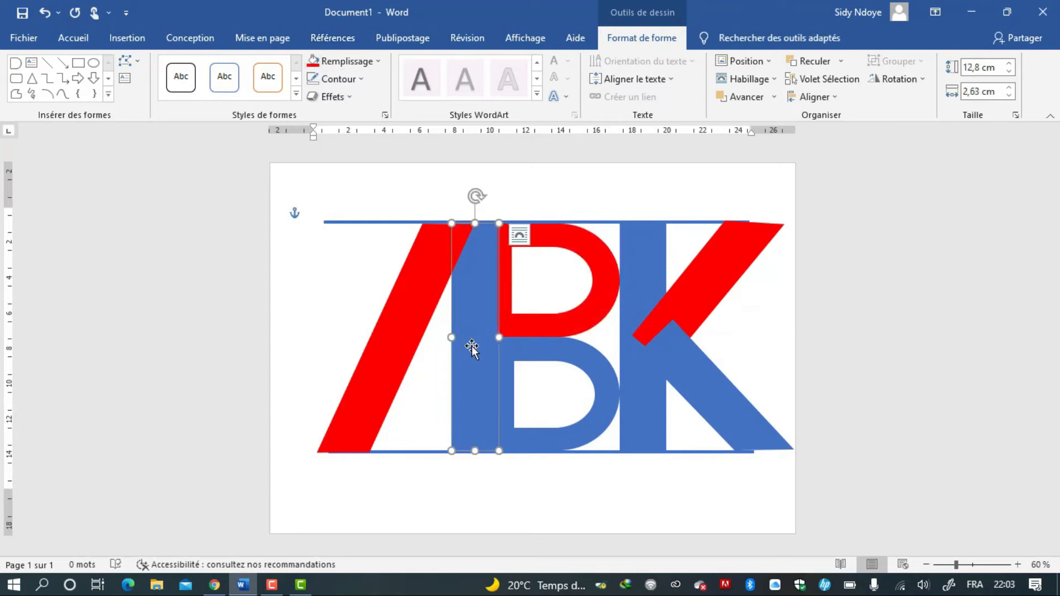
click(387, 115)
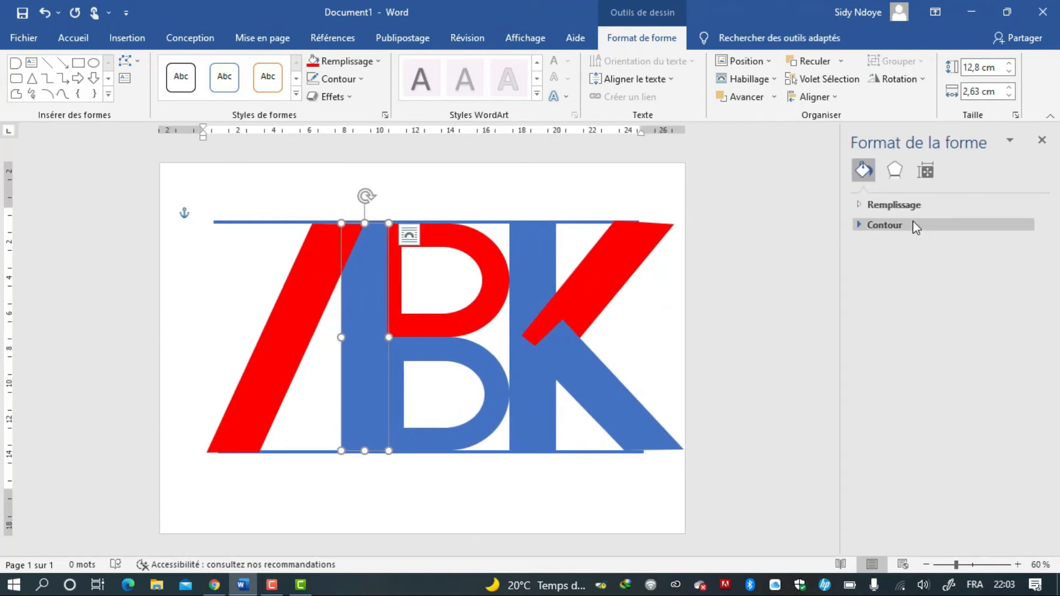
click(907, 207)
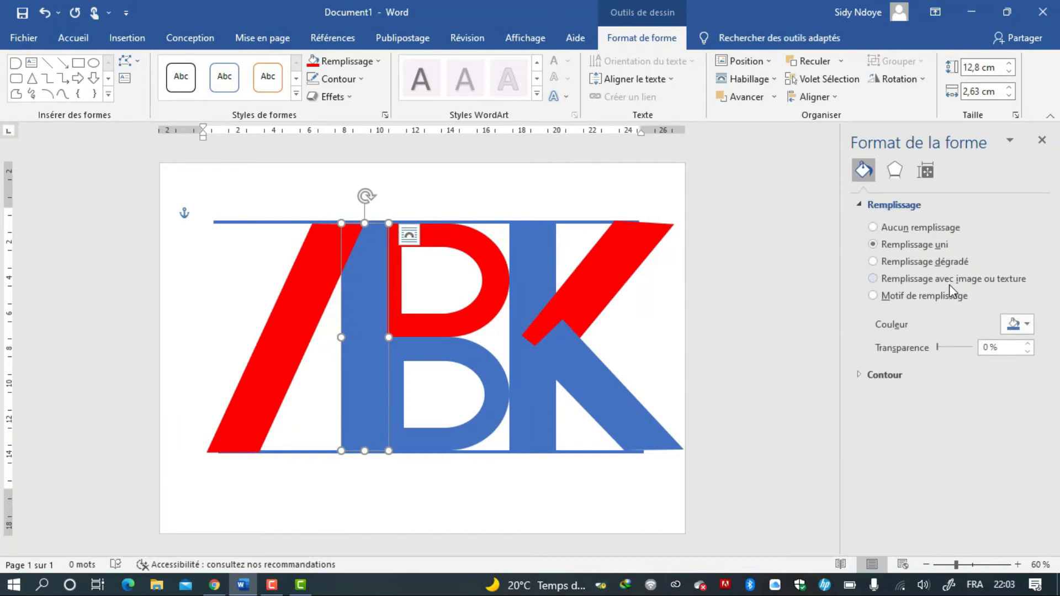
click(946, 267)
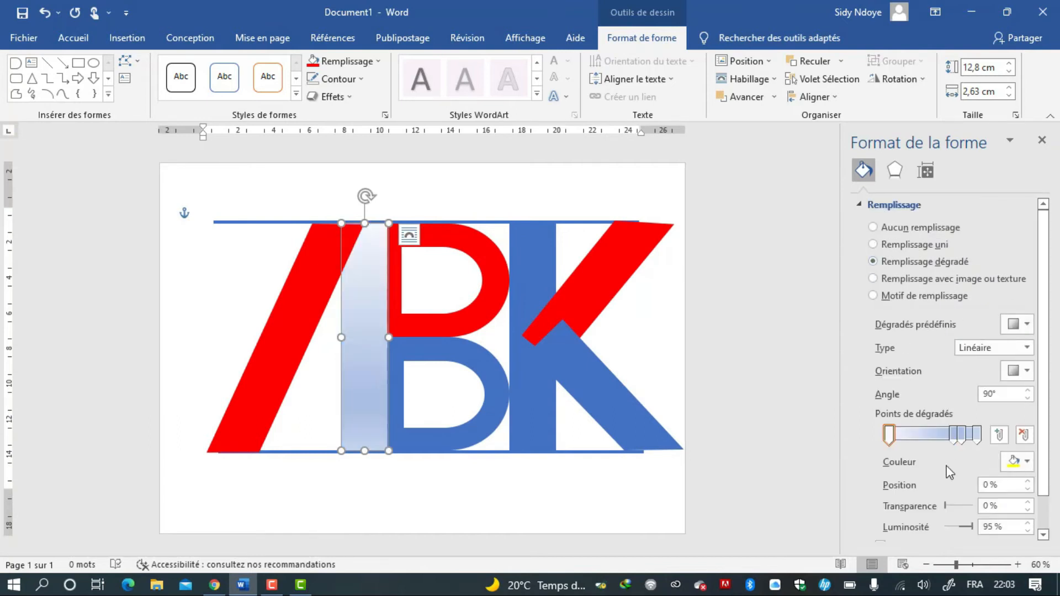
click(955, 436)
click(1024, 435)
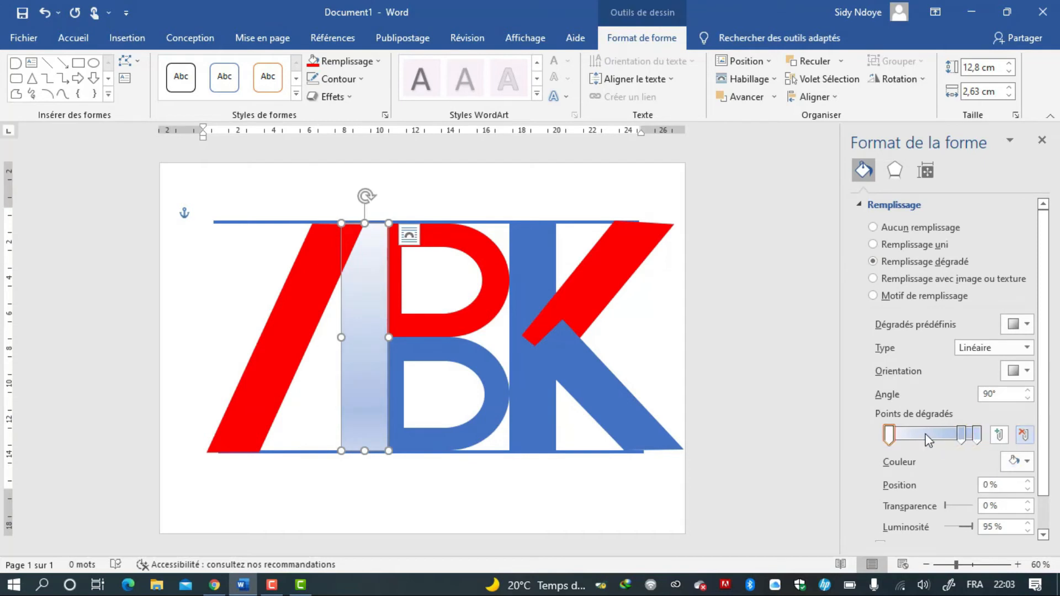
Colour the stem gradient's first stop red and its last stop dark blue.
click(894, 436)
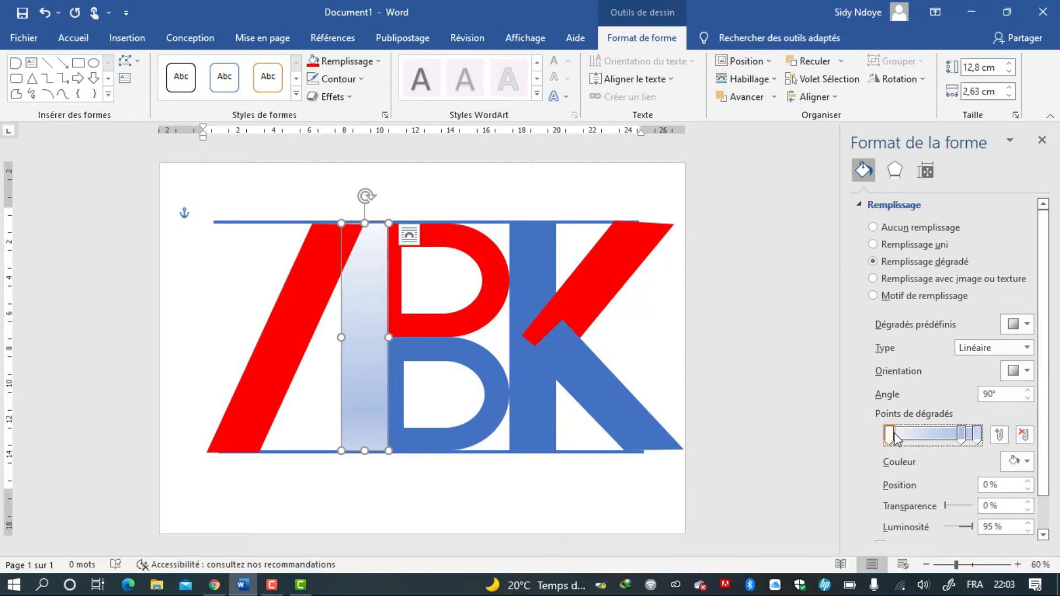
click(1022, 462)
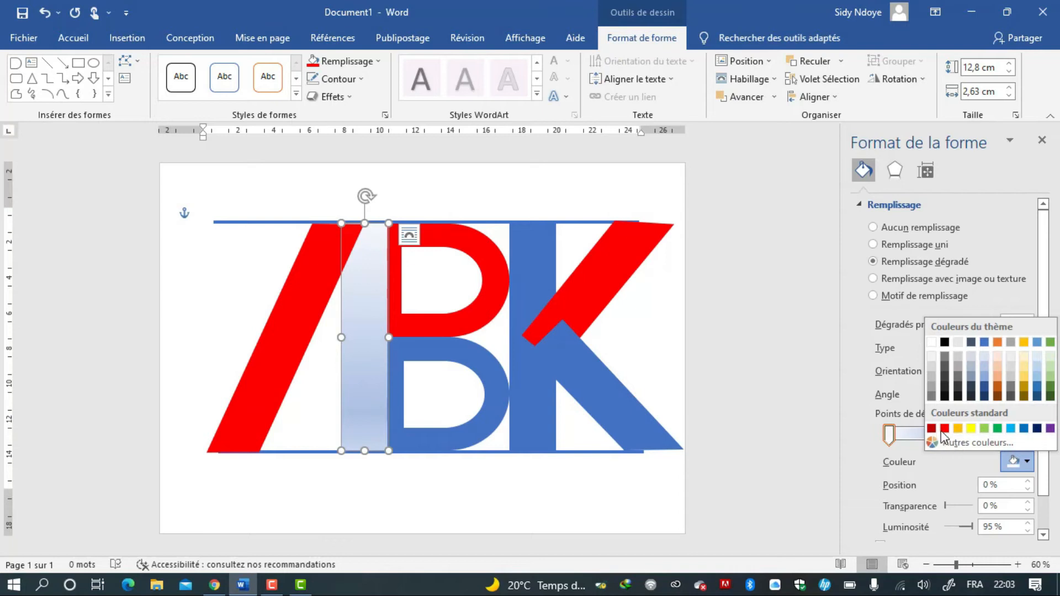
click(946, 429)
click(976, 434)
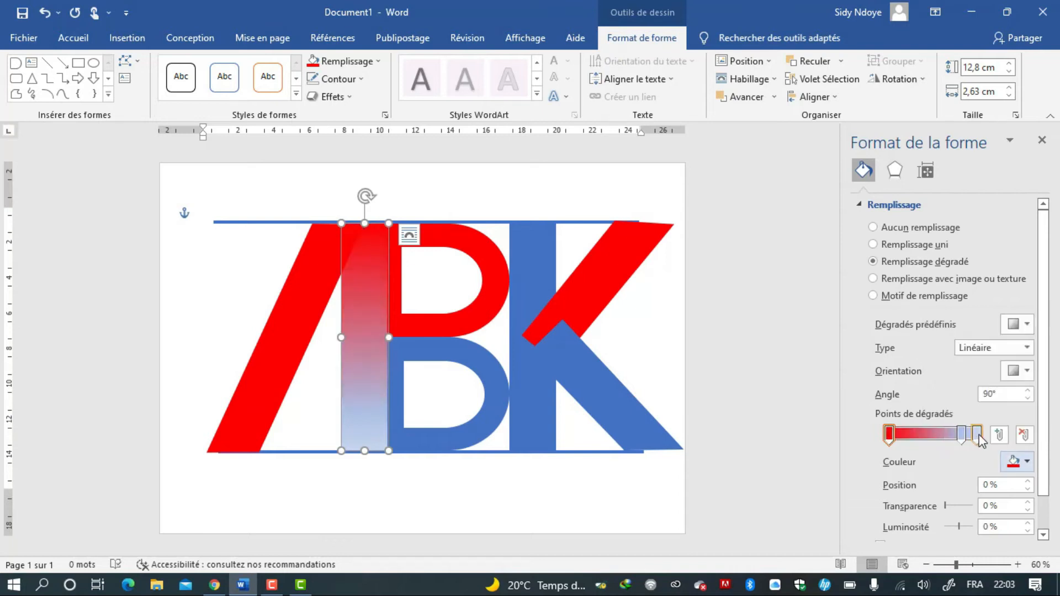
click(1025, 463)
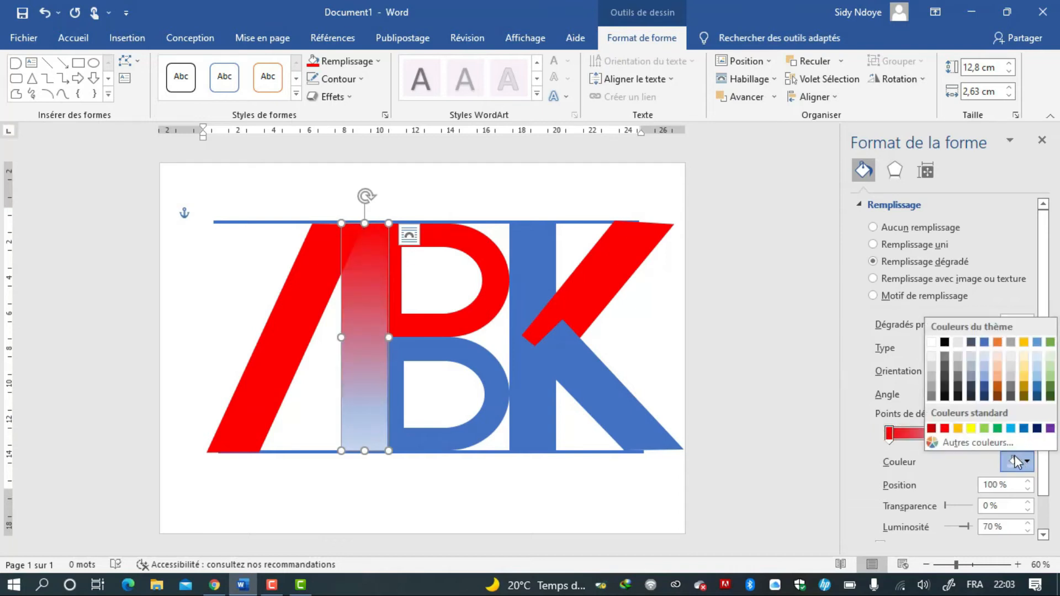
click(985, 396)
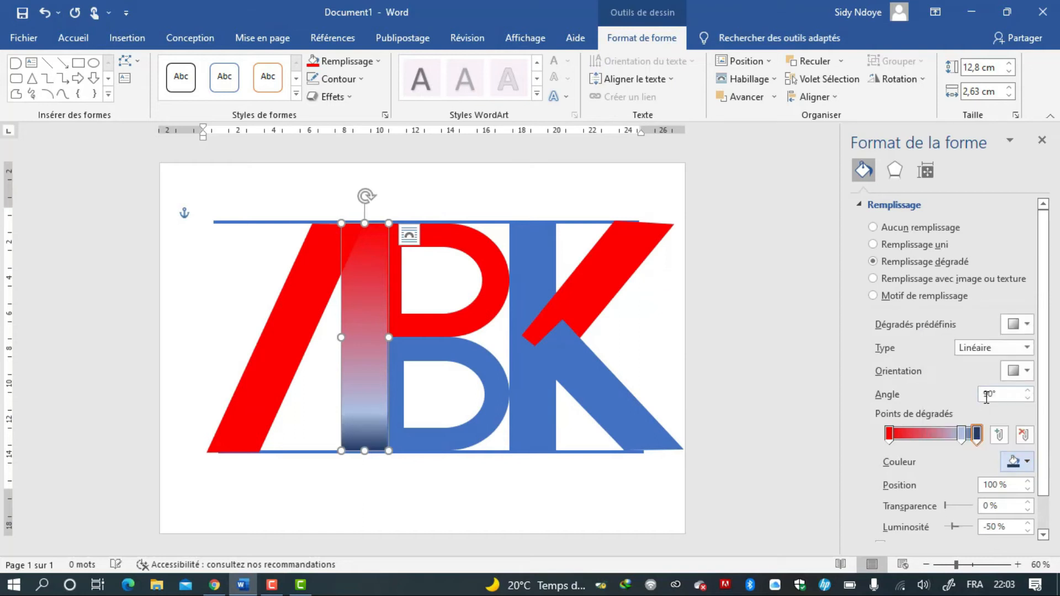
Remove a gradient stop and place stops near 47% and 57% so the B's stem switches sharply from red to dark blue.
click(962, 435)
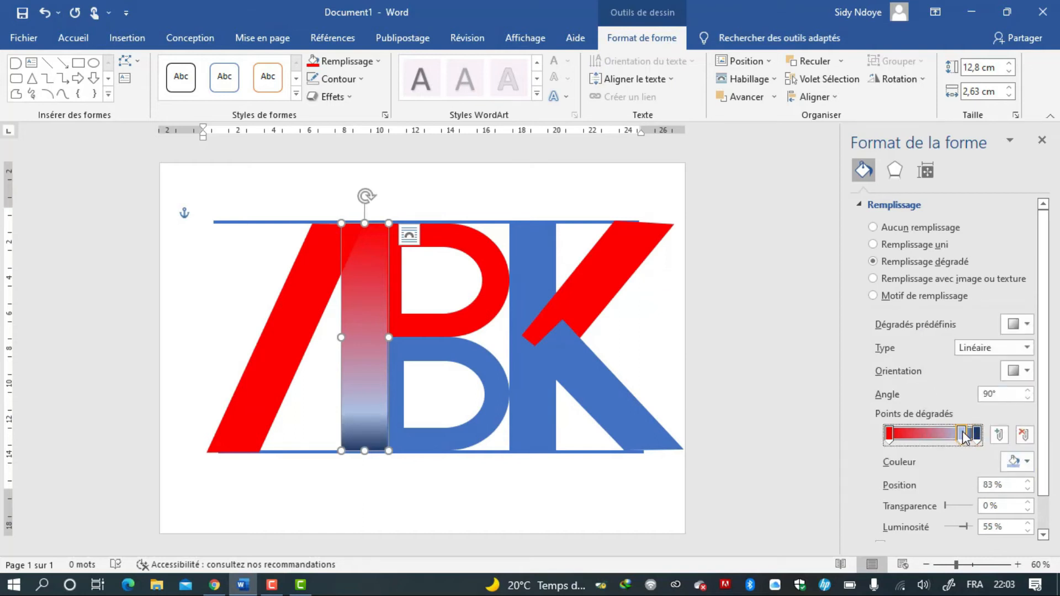
click(1024, 435)
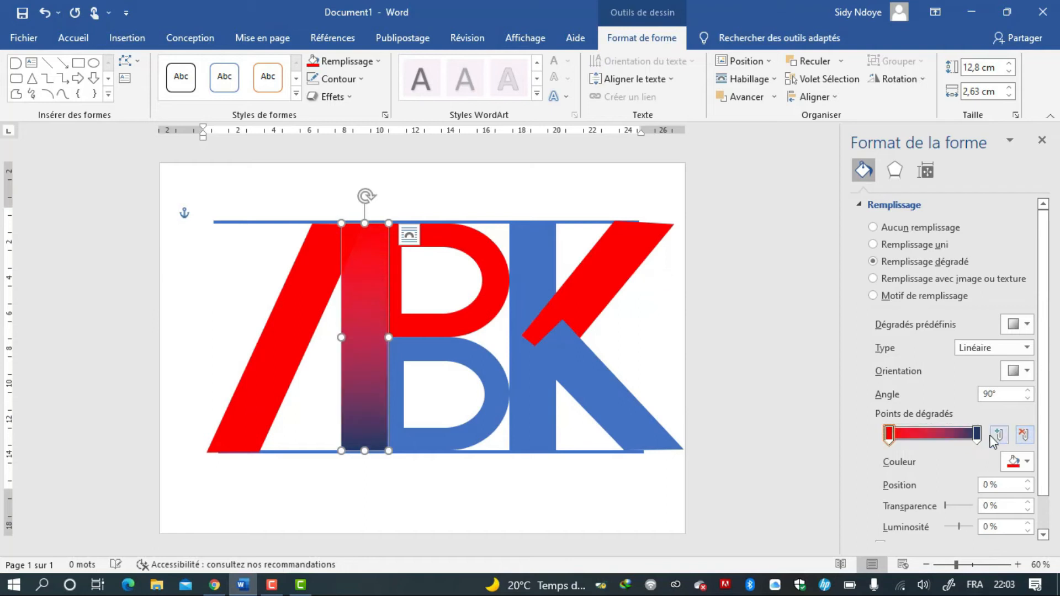
click(937, 434)
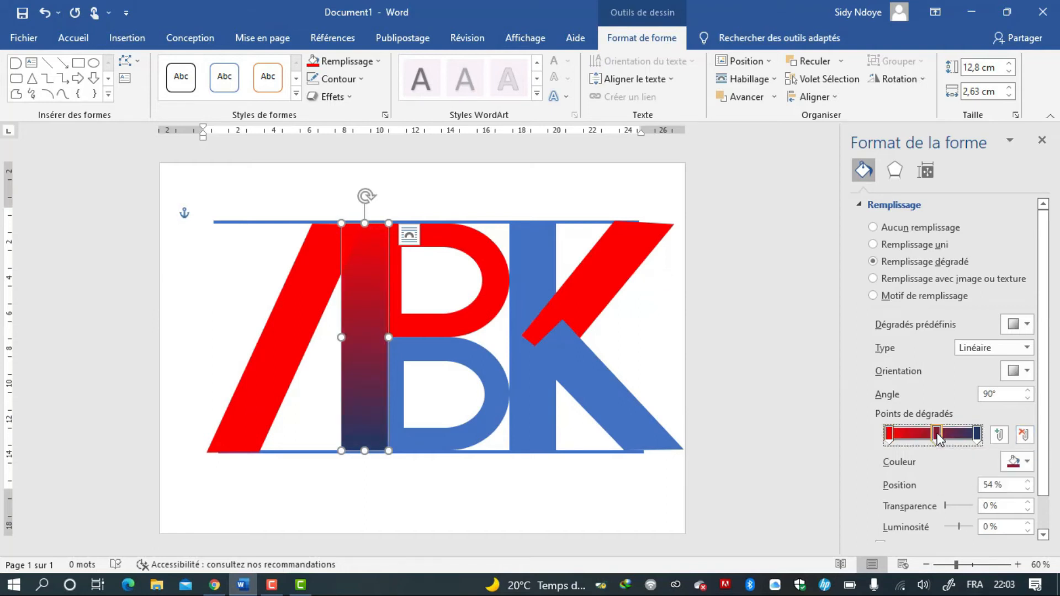
click(896, 435)
drag(904, 434, 933, 435)
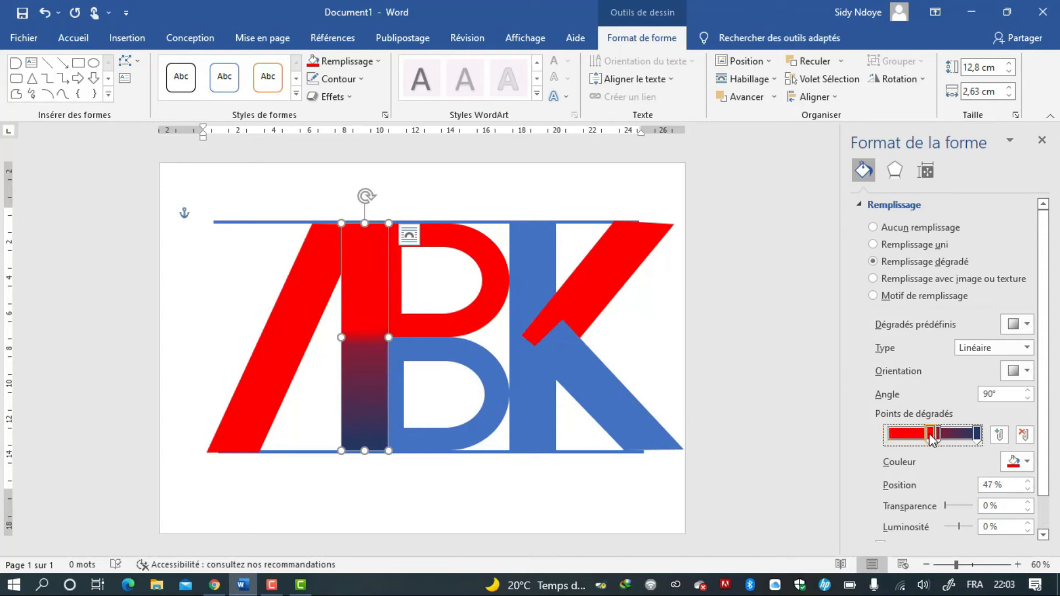
click(961, 436)
drag(960, 436, 939, 437)
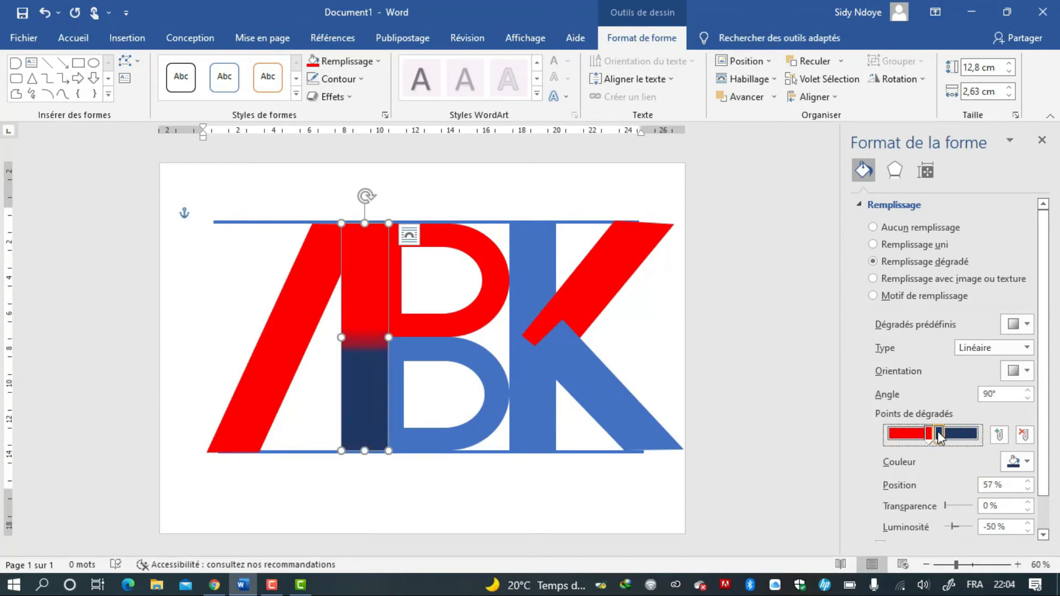
Fill the B's lower D shape with dark blue.
click(497, 417)
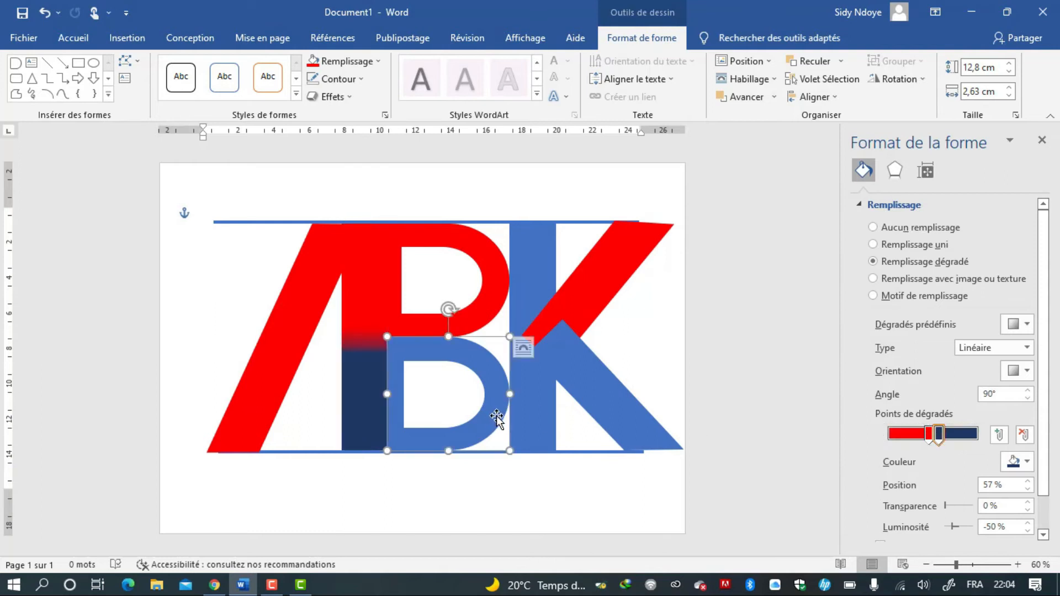
click(359, 65)
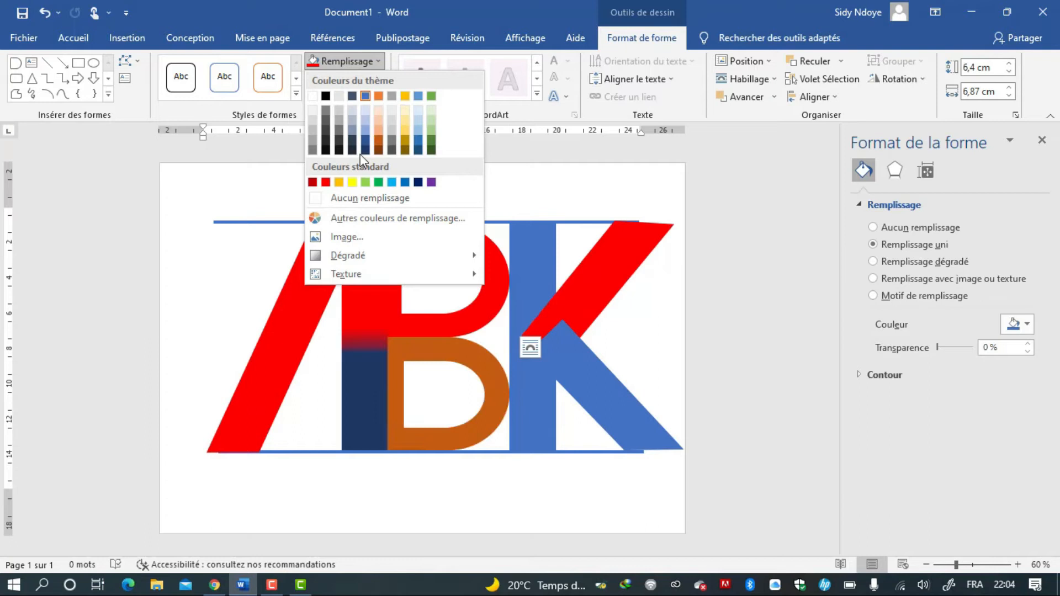
click(365, 150)
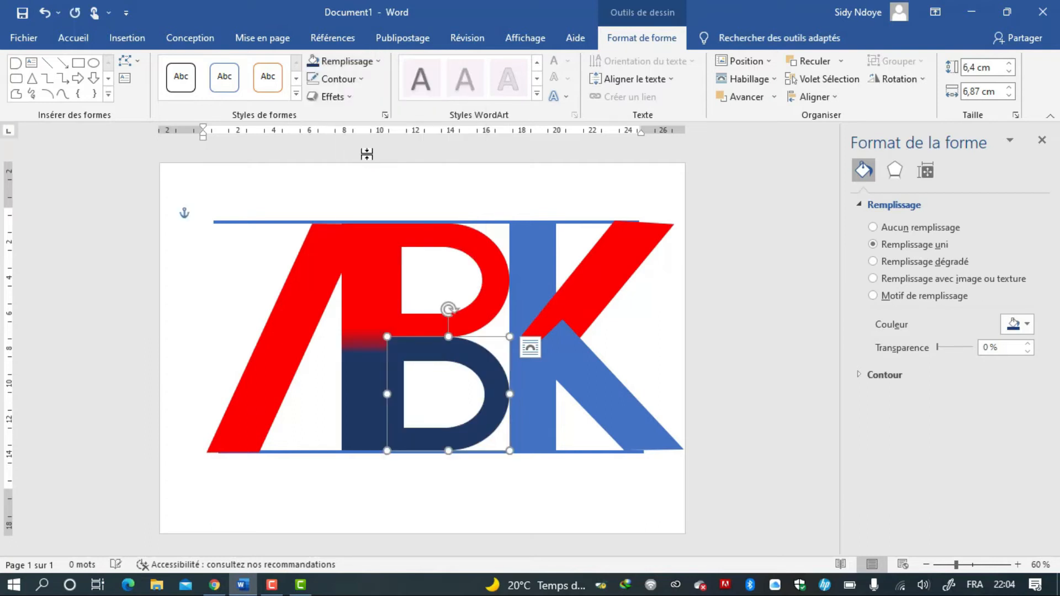
Fill the K's lower diagonal leg with a darker navy shade.
click(572, 376)
click(355, 58)
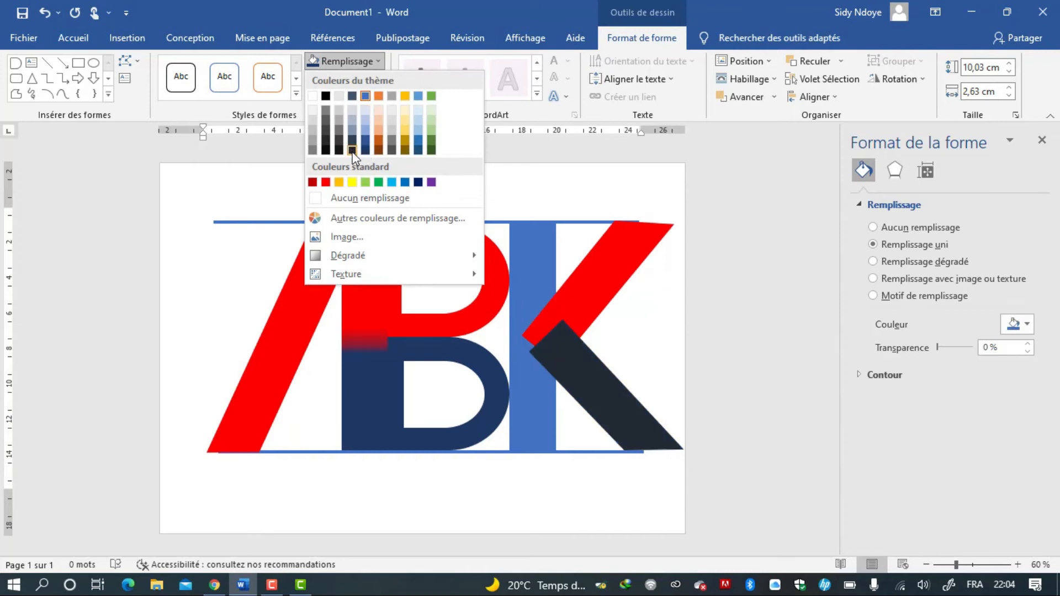
click(352, 150)
Give the K's vertical stem the same red-to-dark-blue gradient fill, then deselect it.
click(531, 381)
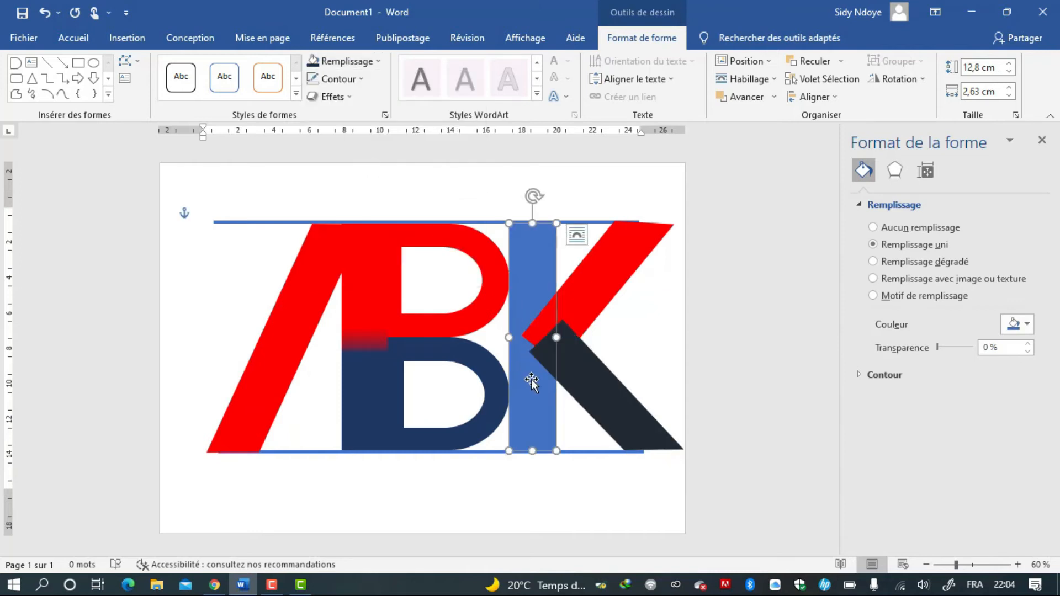
click(903, 266)
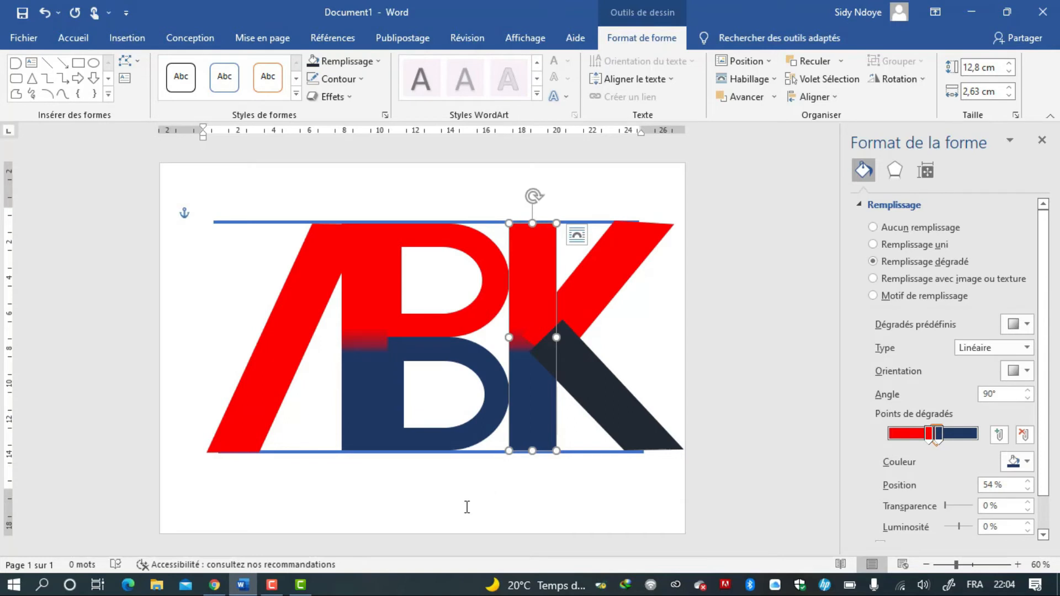
click(457, 493)
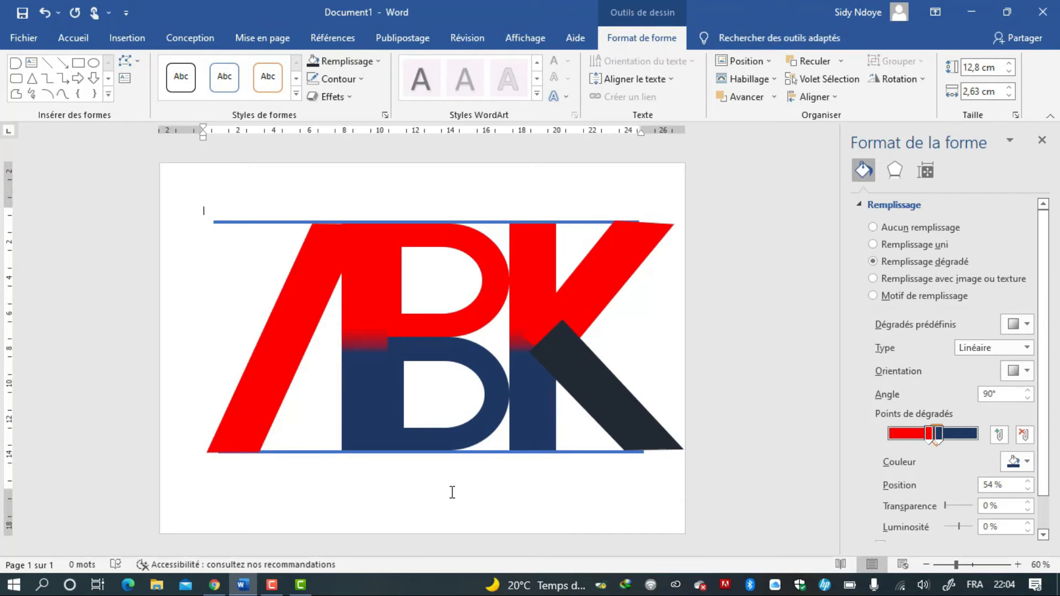
Draw a rectangle about 25.2 cm wide and 2.8 cm high beneath the logo.
click(115, 33)
click(211, 62)
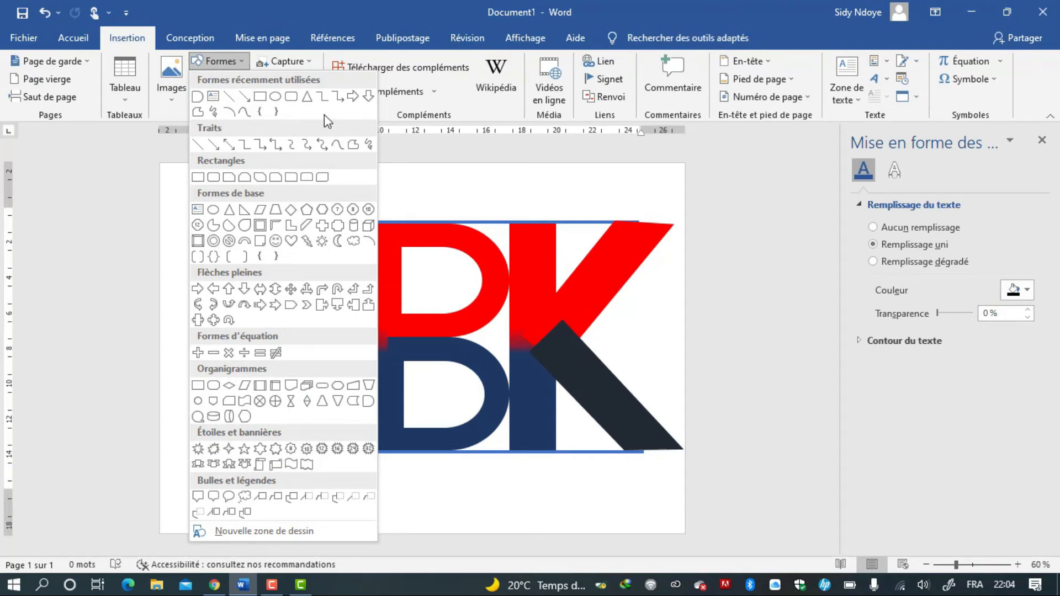
click(260, 100)
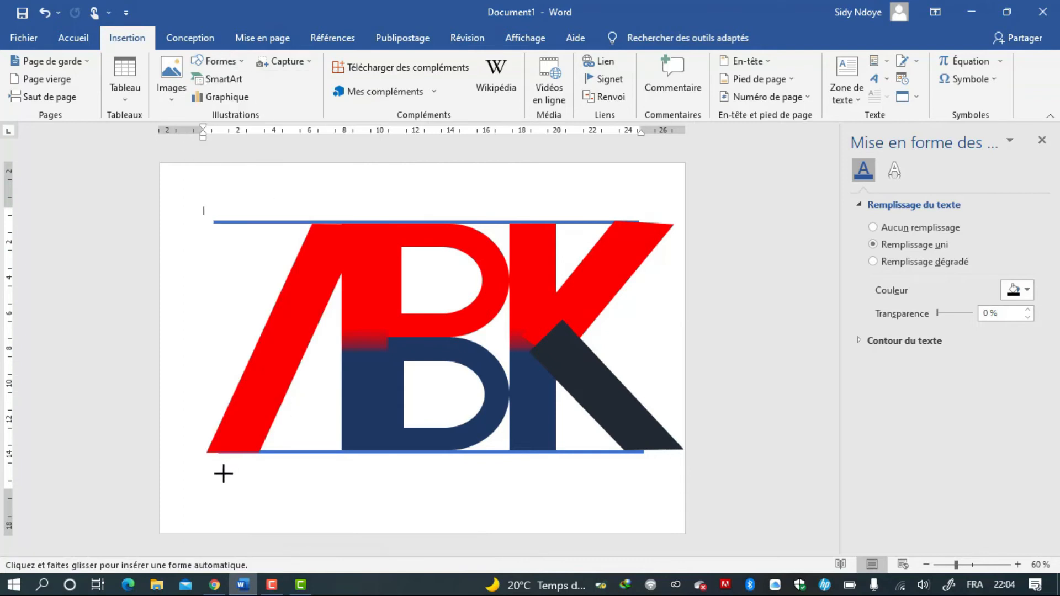
drag(224, 475, 663, 536)
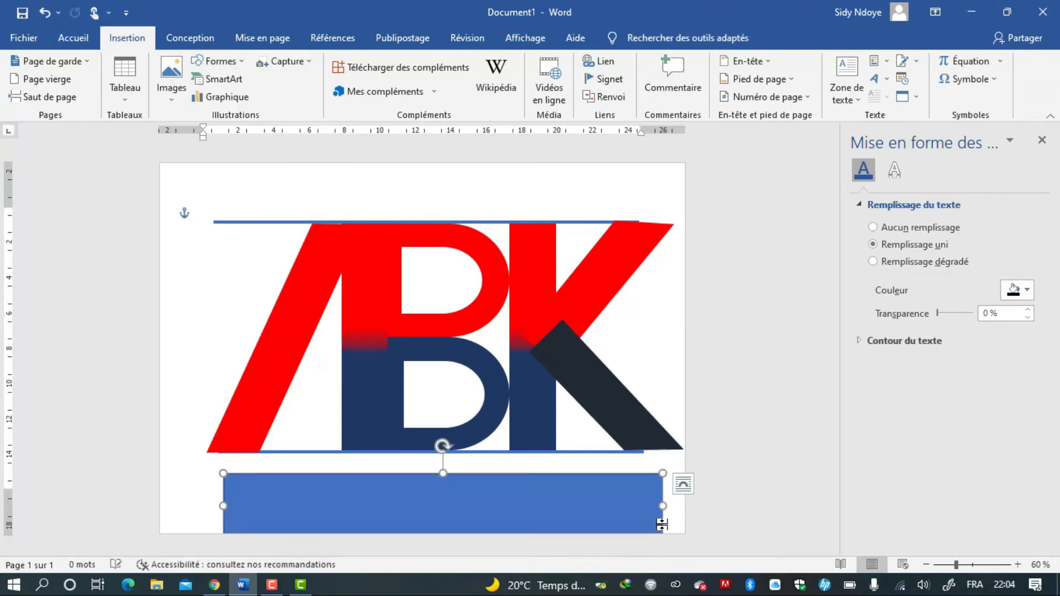
mouse_move(663, 474)
mouse_down()
mouse_move(656, 493)
mouse_move(671, 489)
mouse_up()
drag(585, 517, 572, 496)
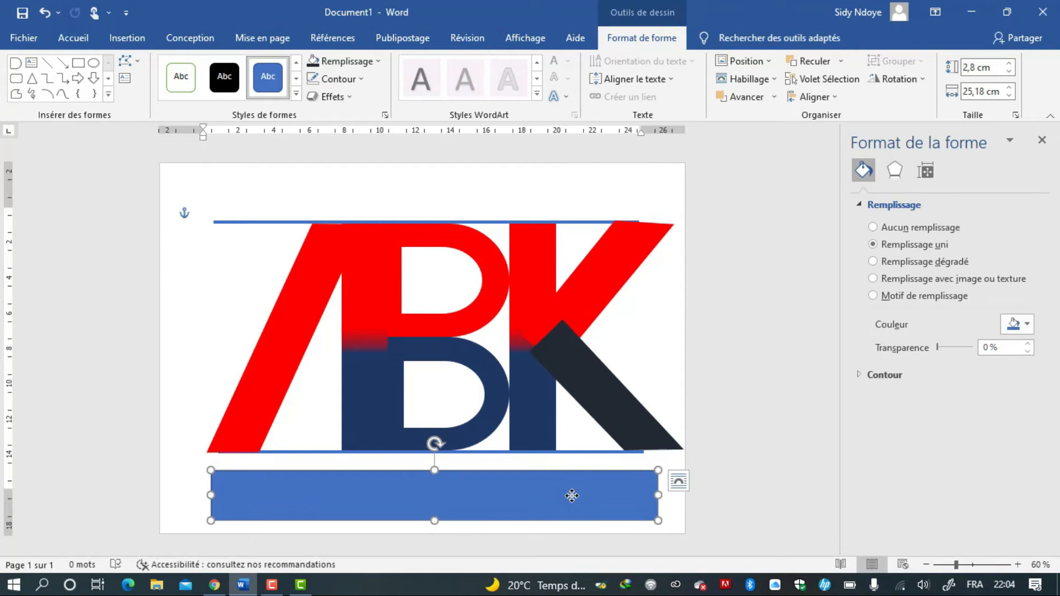
Edit the rectangle's points, pulling its top right corner down to make a tapering wedge.
click(135, 56)
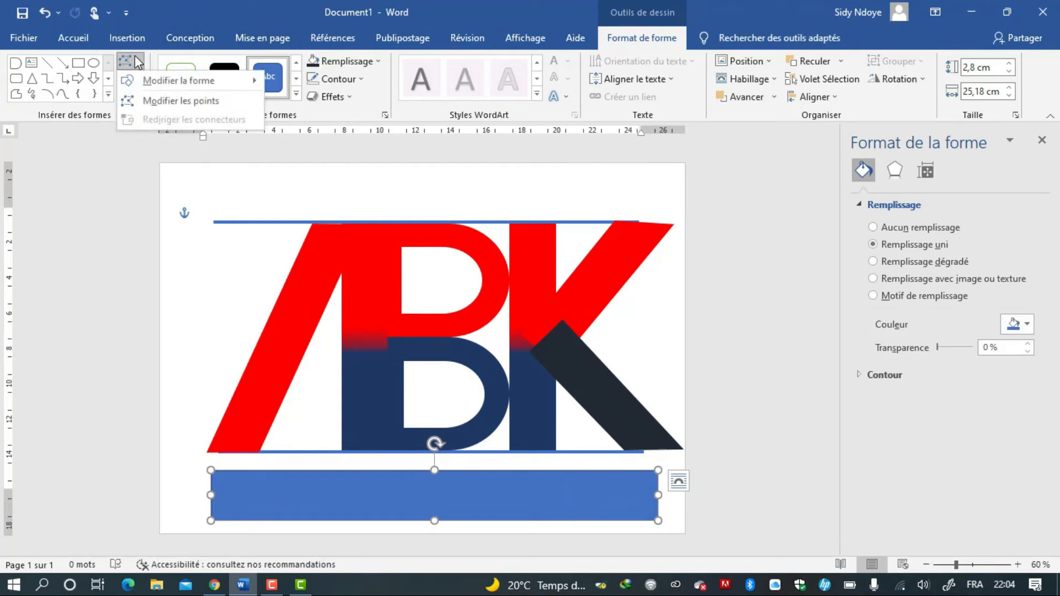
click(140, 101)
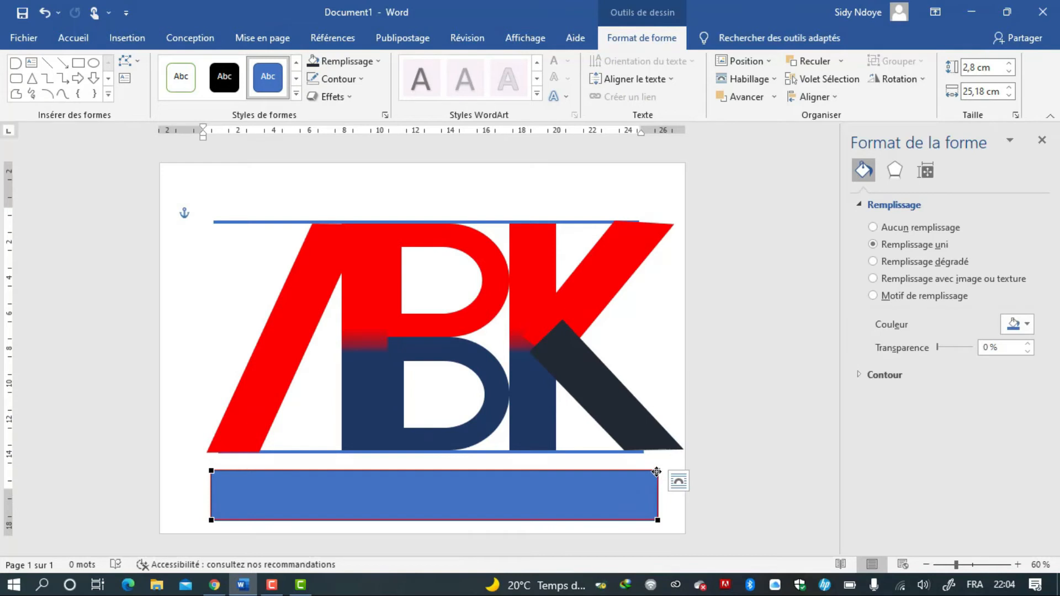
mouse_move(657, 473)
mouse_down()
mouse_move(660, 510)
mouse_move(657, 492)
mouse_up()
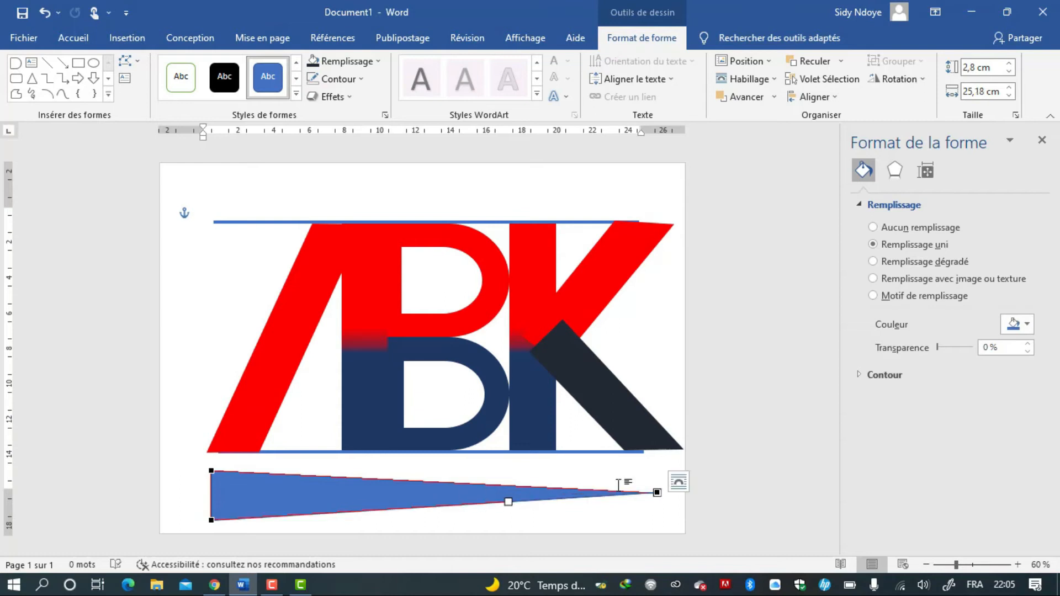
drag(509, 503, 504, 489)
drag(657, 495, 657, 499)
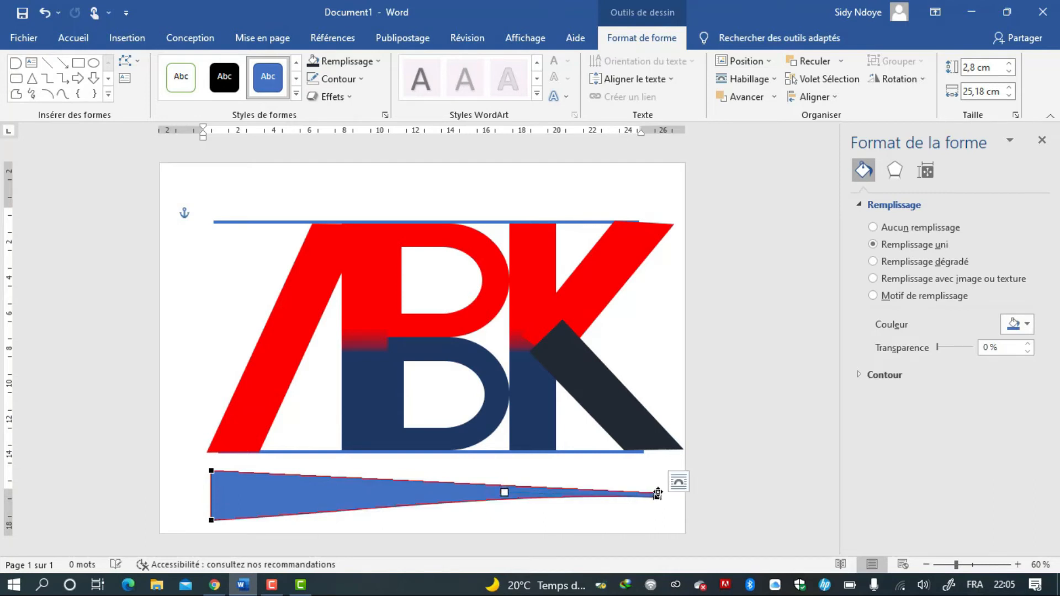
Bend the wedge's top edge into an upward arch using the curve handles at both ends.
click(658, 491)
drag(506, 485, 516, 372)
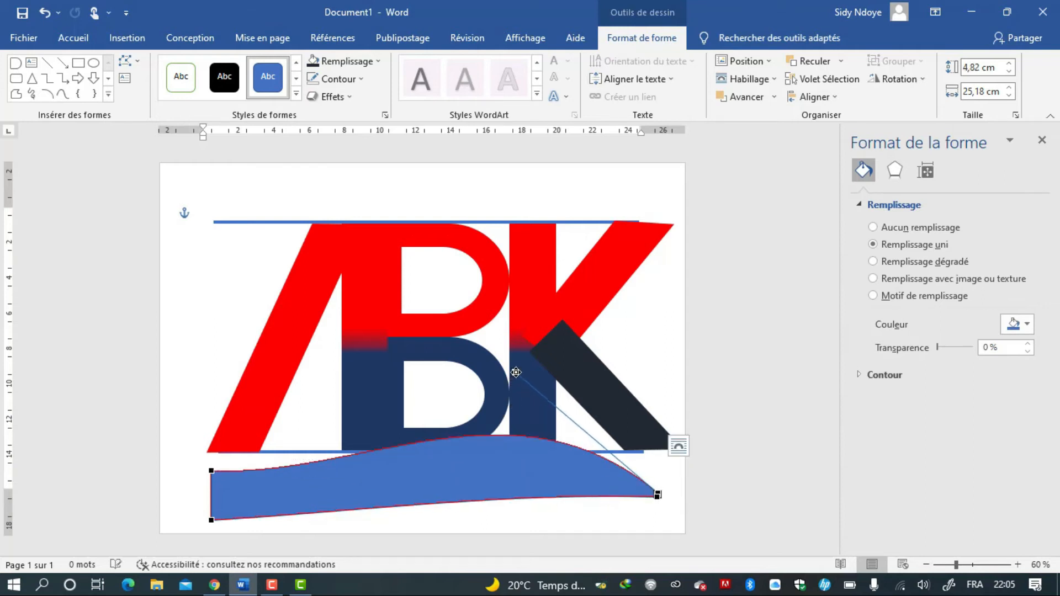
click(211, 474)
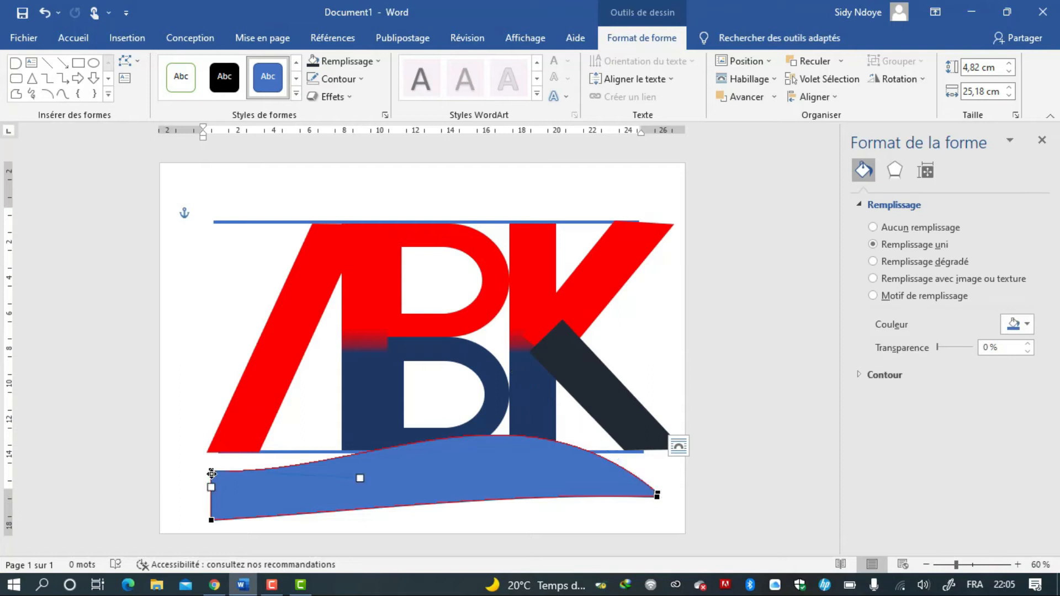
drag(361, 481, 334, 444)
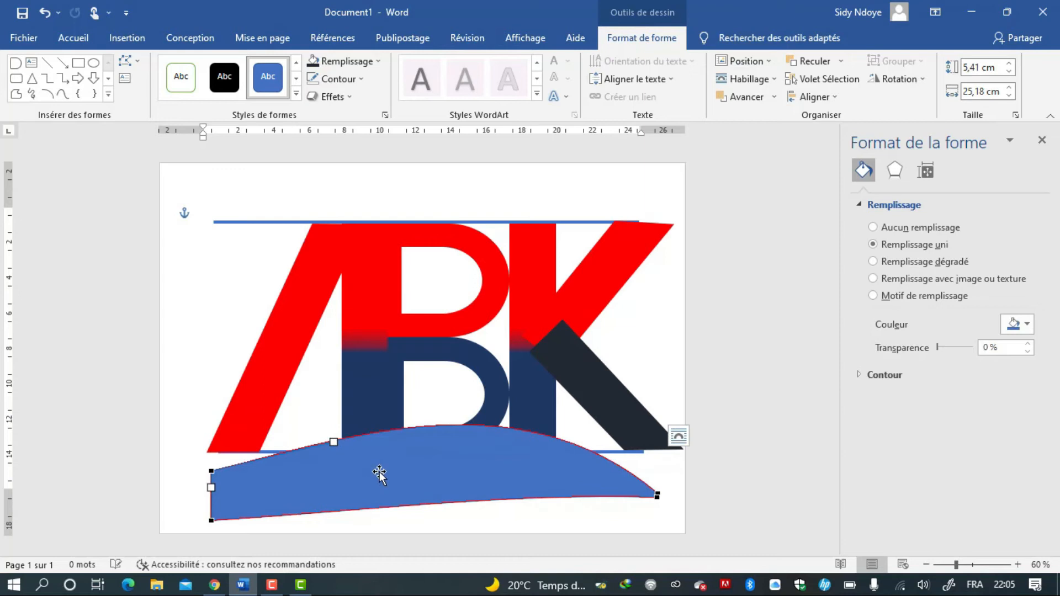
Move the curved shape up over the letters and steepen its top arch at the left end point.
drag(386, 478, 422, 389)
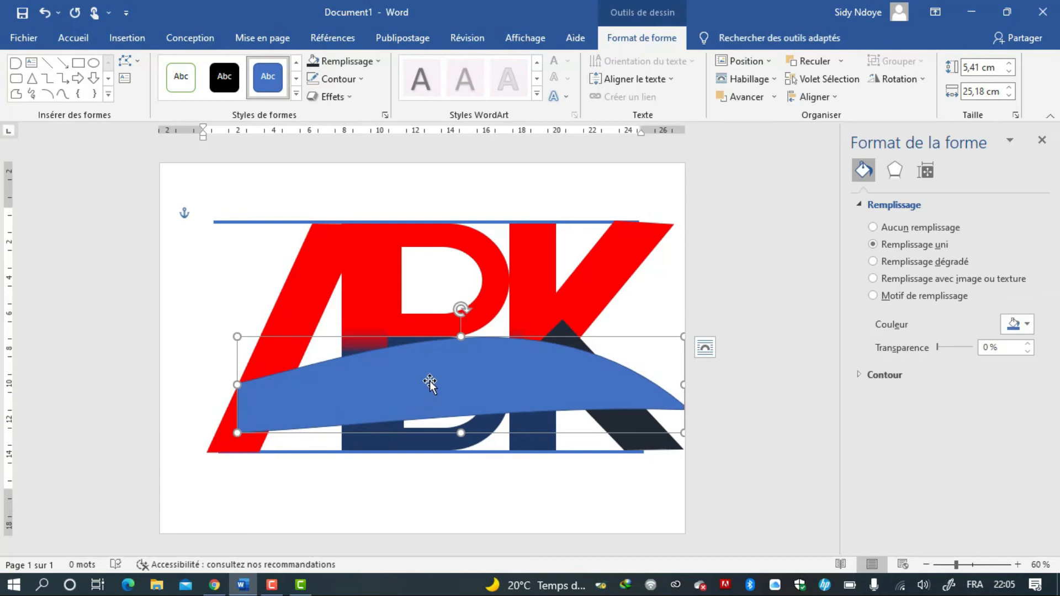
click(135, 60)
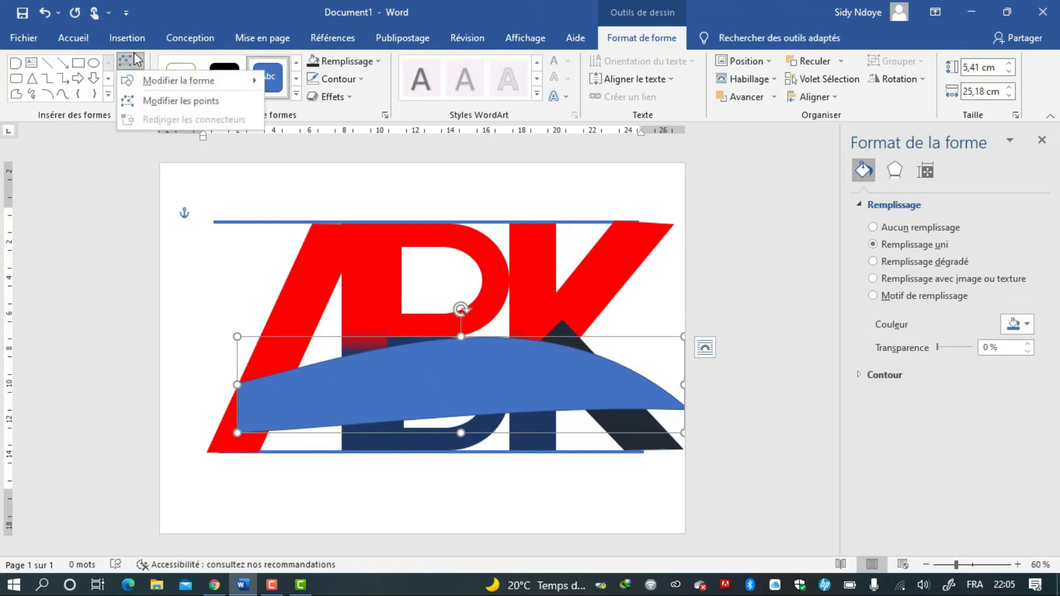
click(133, 105)
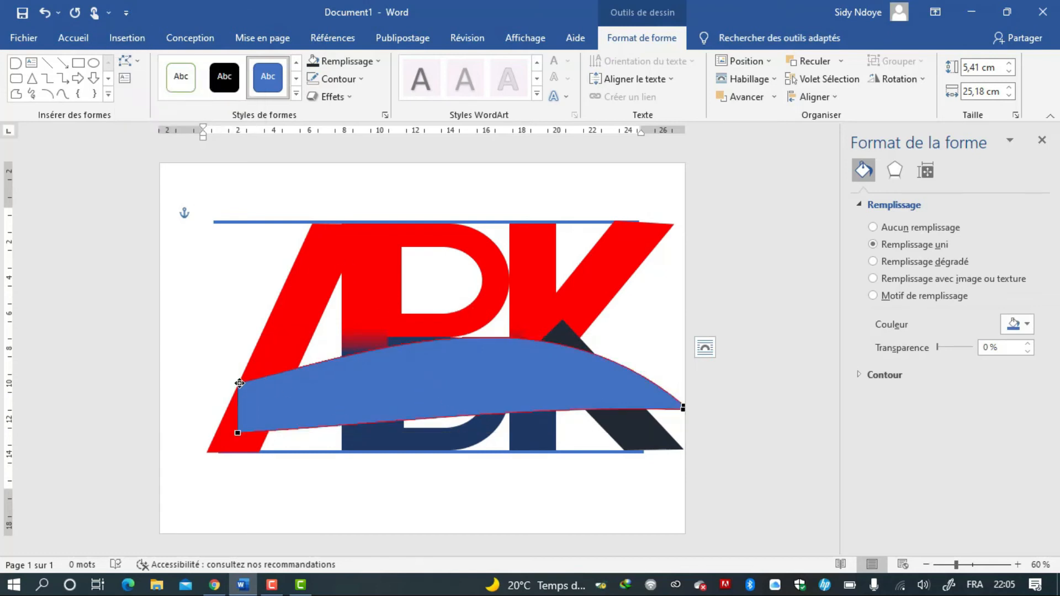
click(238, 385)
drag(239, 385, 239, 388)
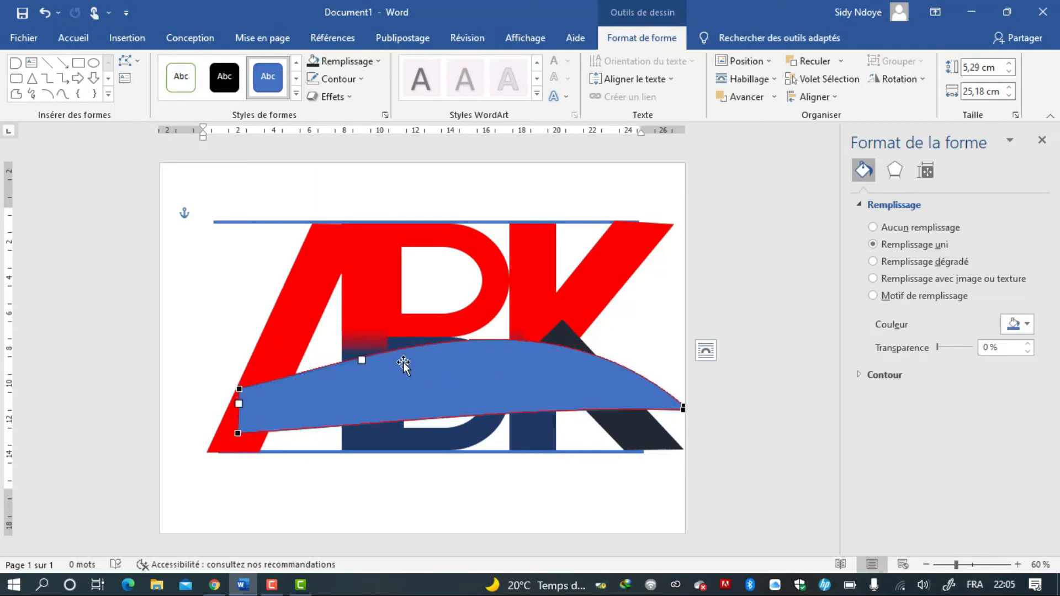
drag(365, 360, 344, 316)
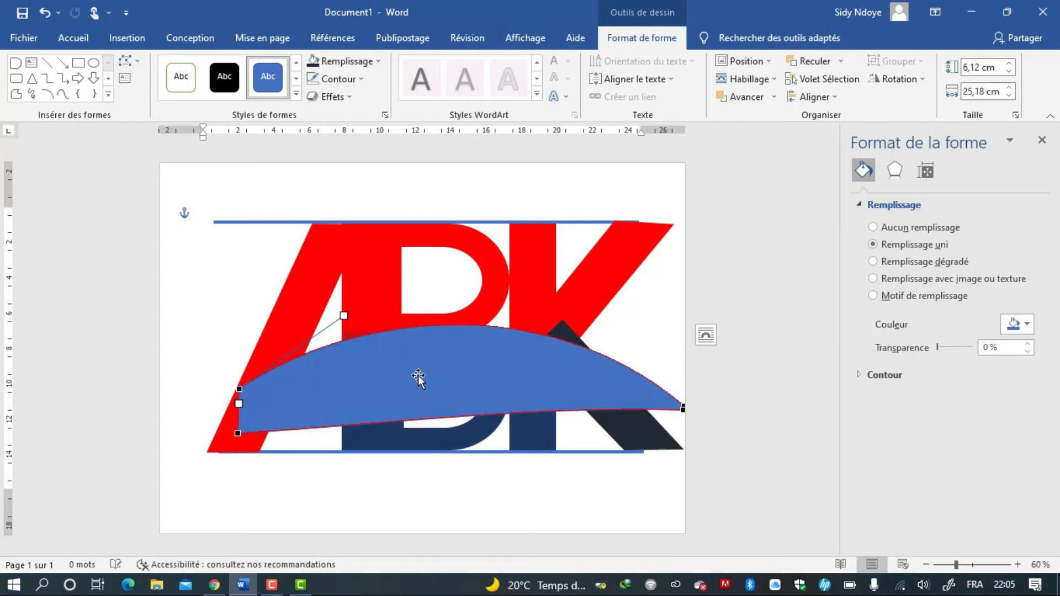
Raise the top arch further by pulling the right end point's curve handle upward.
click(683, 407)
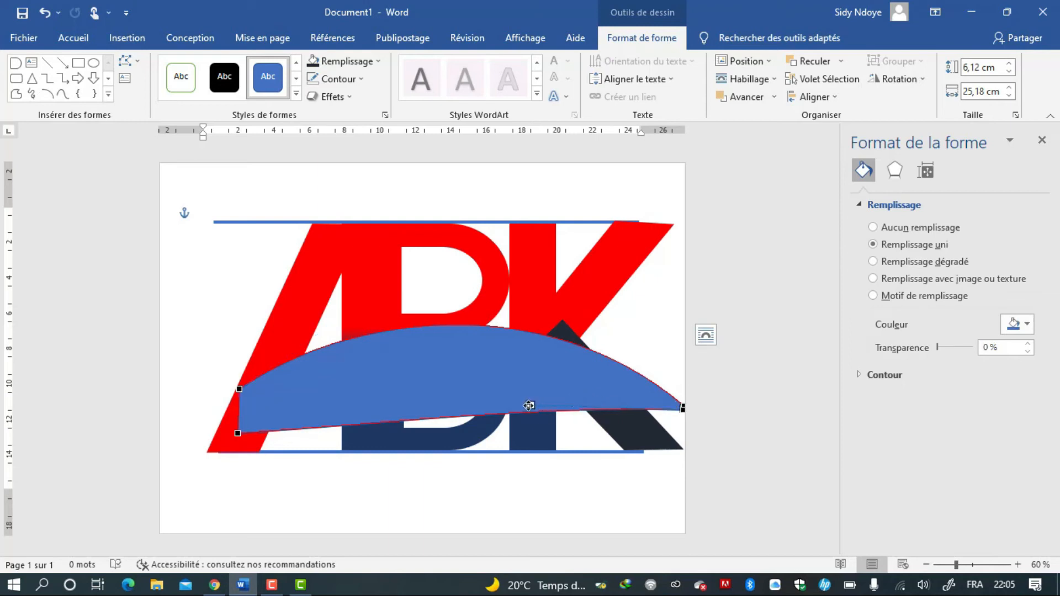
drag(529, 403, 528, 378)
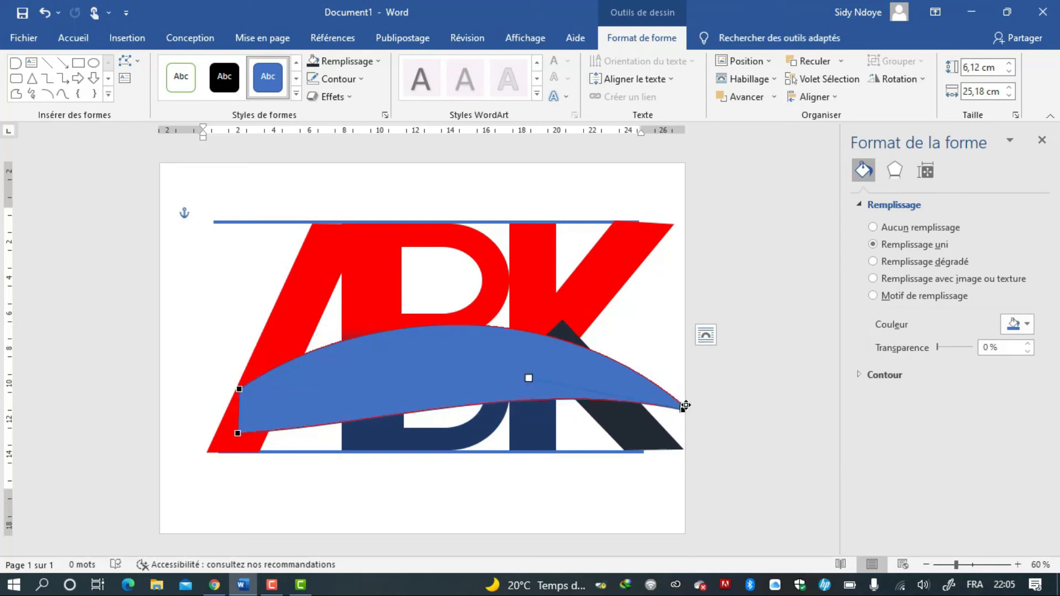
drag(685, 406, 551, 250)
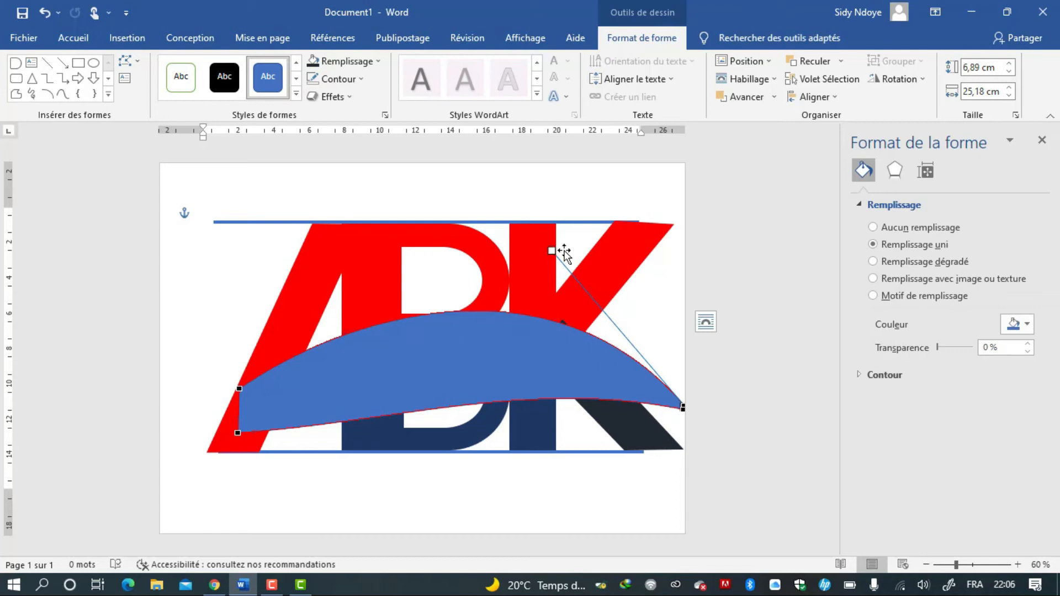
drag(552, 253, 592, 254)
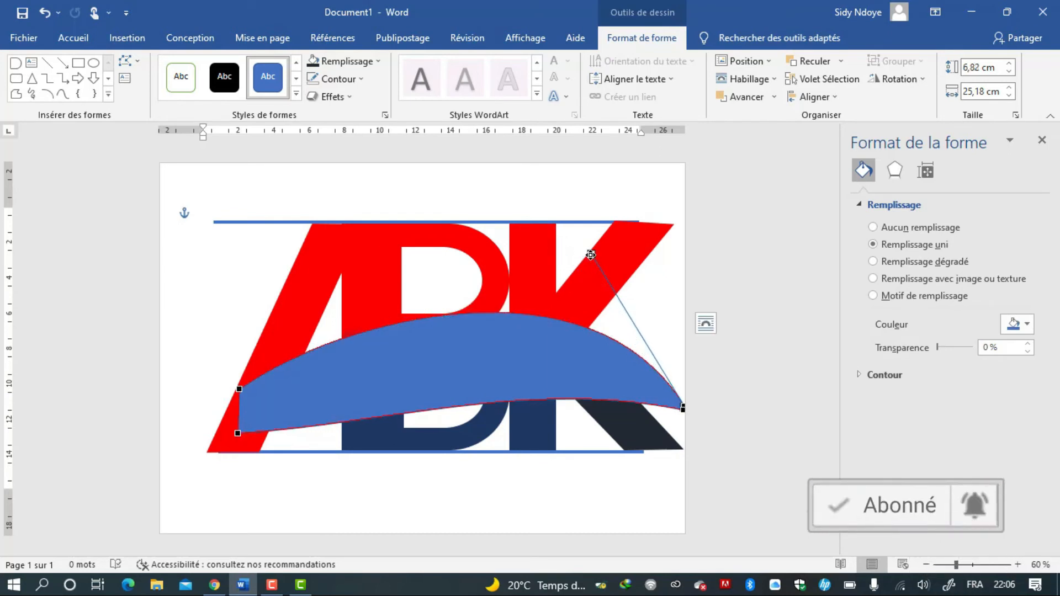
Curve the shape's bottom edge upward to form a thin arched band across the letters.
click(237, 433)
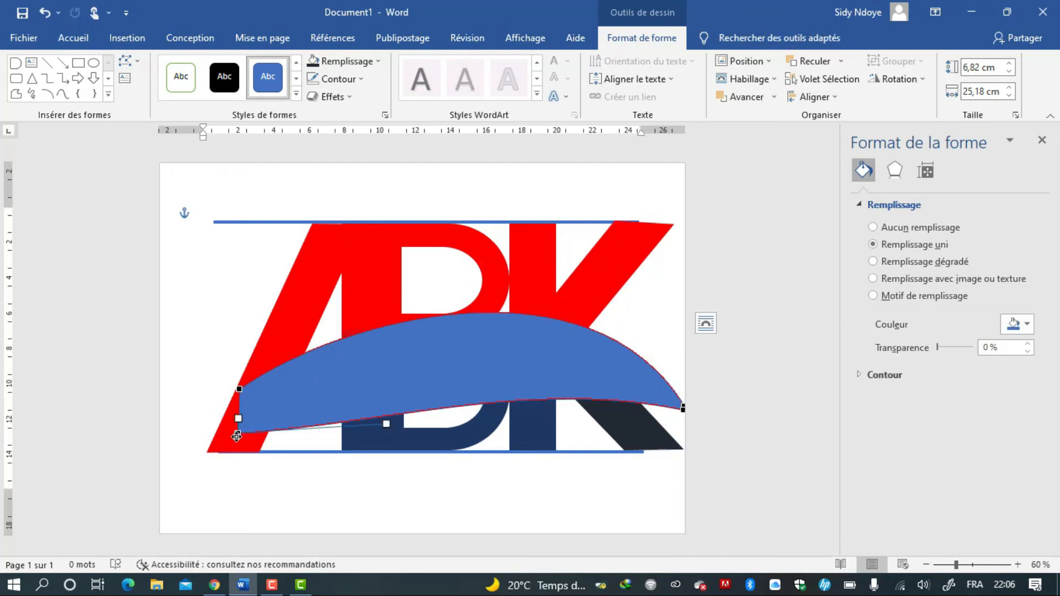
drag(386, 424, 384, 369)
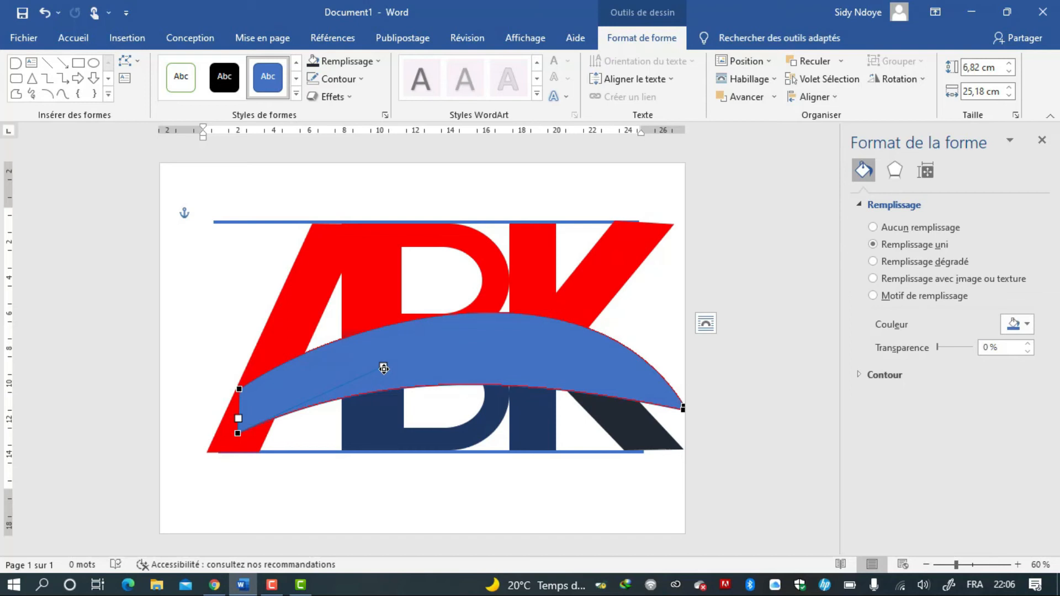
click(682, 412)
drag(528, 379, 521, 330)
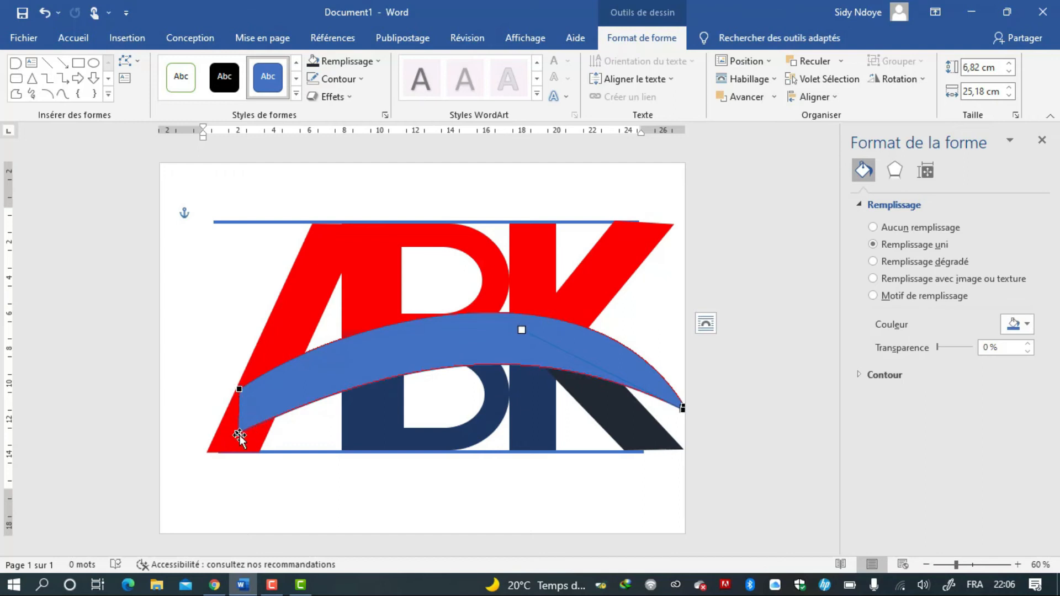
click(237, 434)
drag(380, 360, 376, 330)
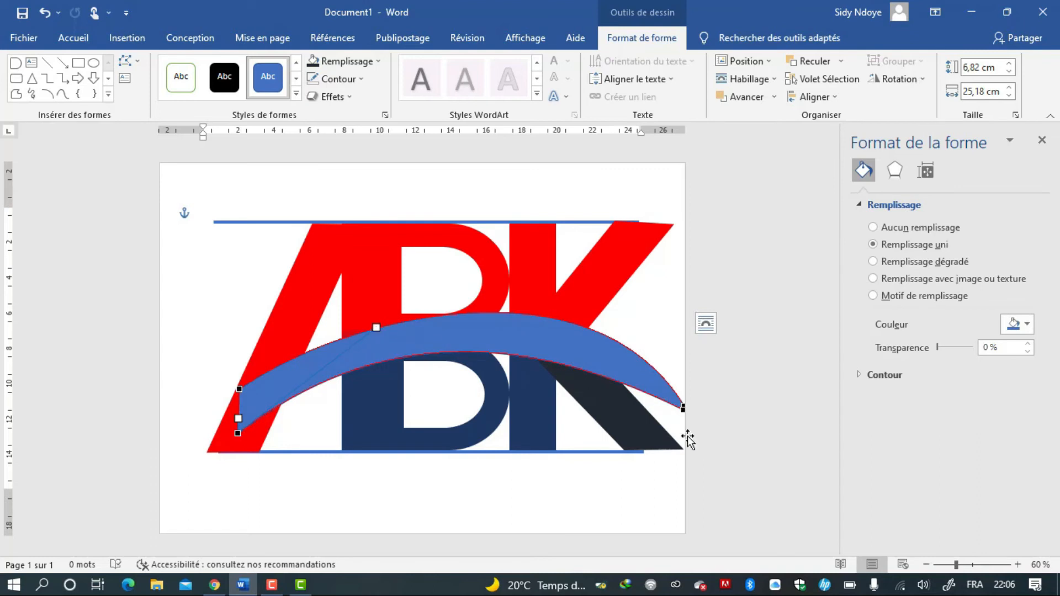
Reshape the band's right end with its curve handle and move its bottom-left point down to the baseline.
click(685, 404)
drag(621, 307, 579, 257)
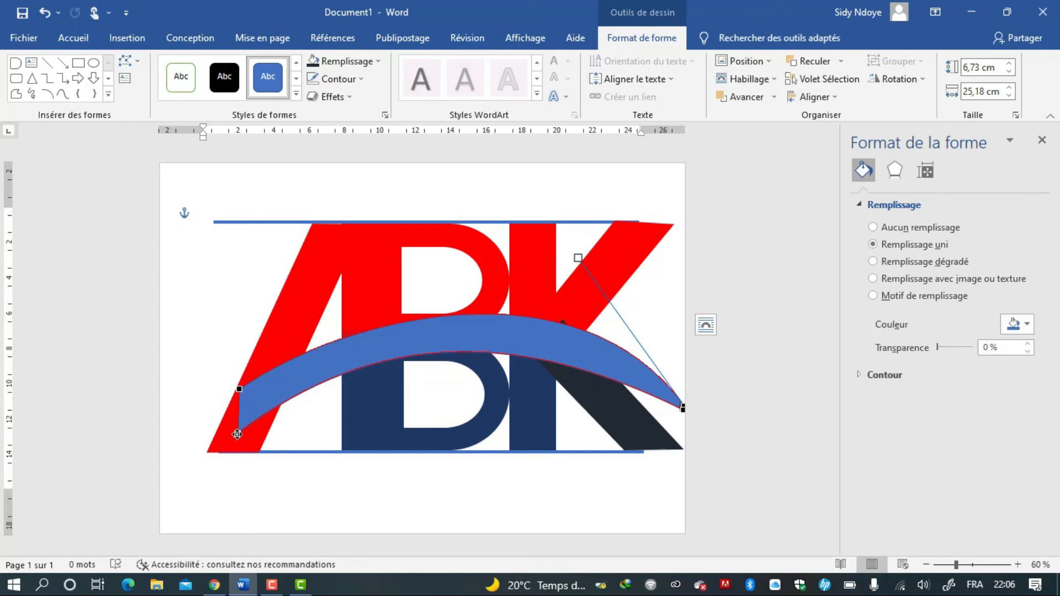
drag(237, 435, 239, 454)
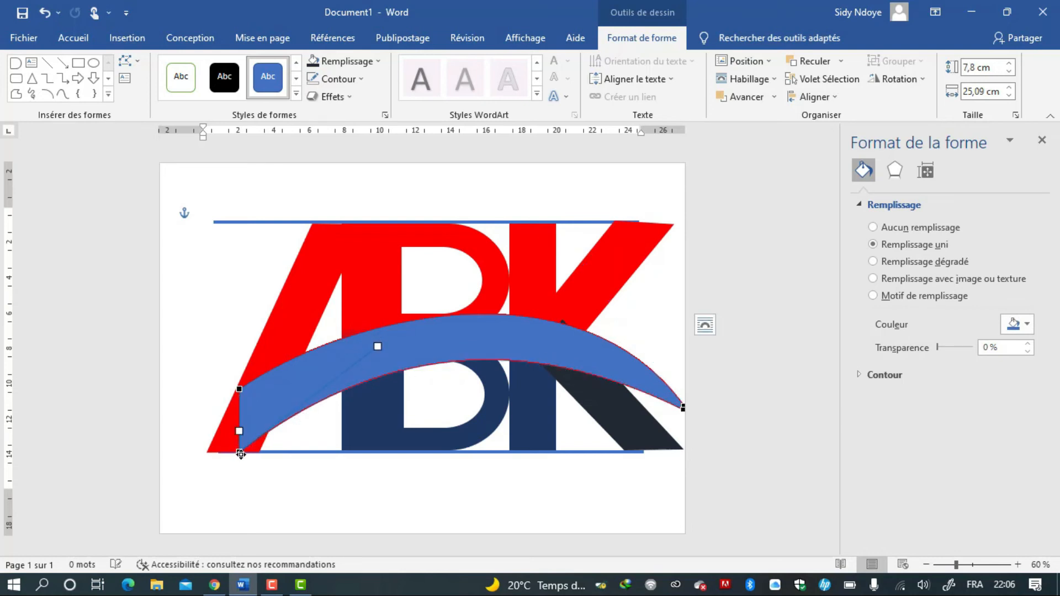
Narrow the band to about 24 cm wide by pulling its left side inward.
click(294, 397)
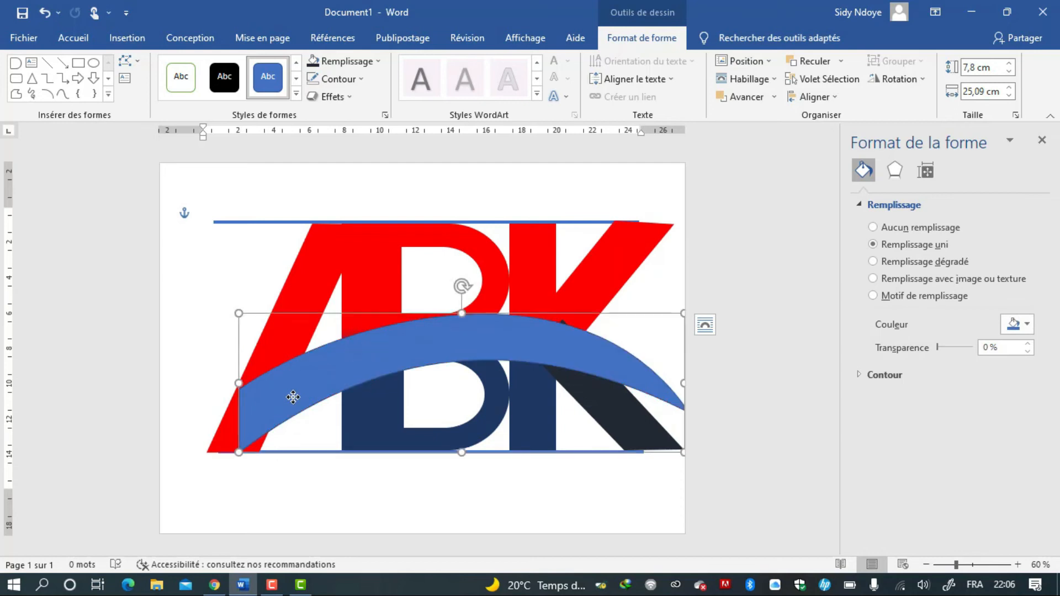
drag(238, 383, 257, 384)
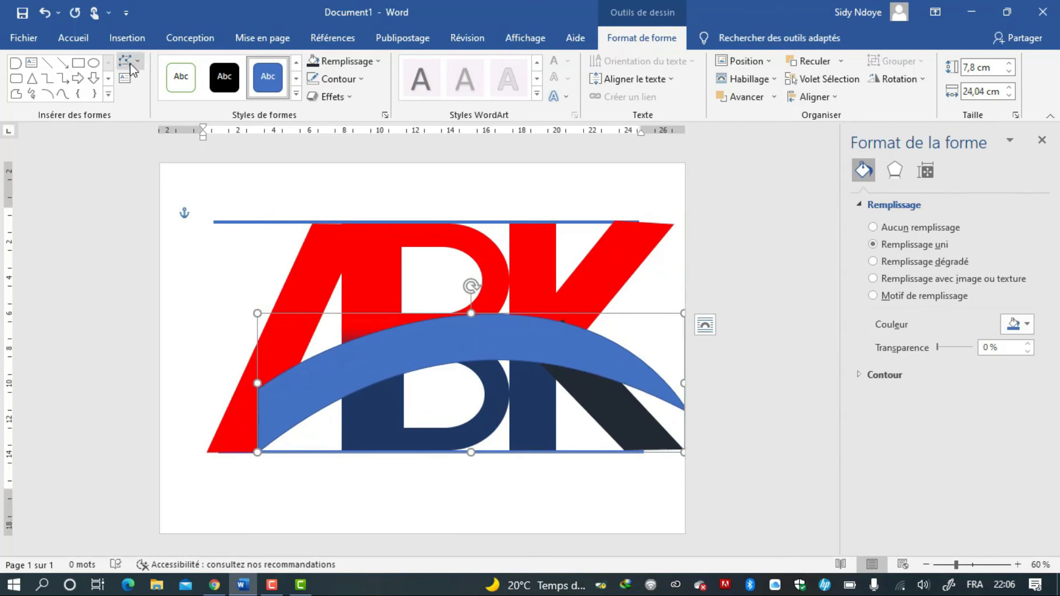
drag(683, 384, 680, 383)
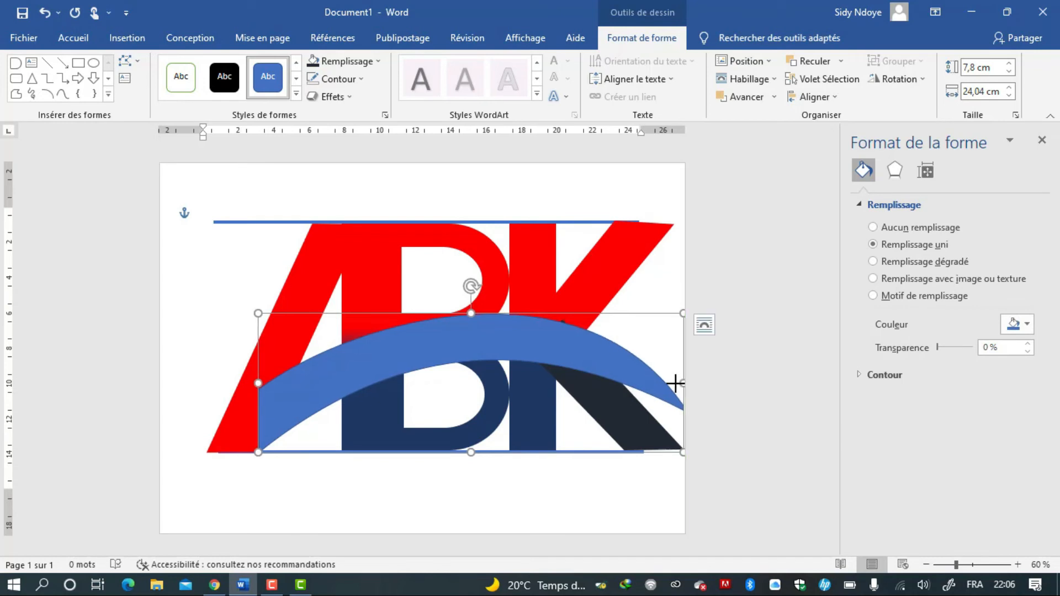
Raise the band's right end point and lower its top arch using the curve handle.
click(128, 61)
click(145, 95)
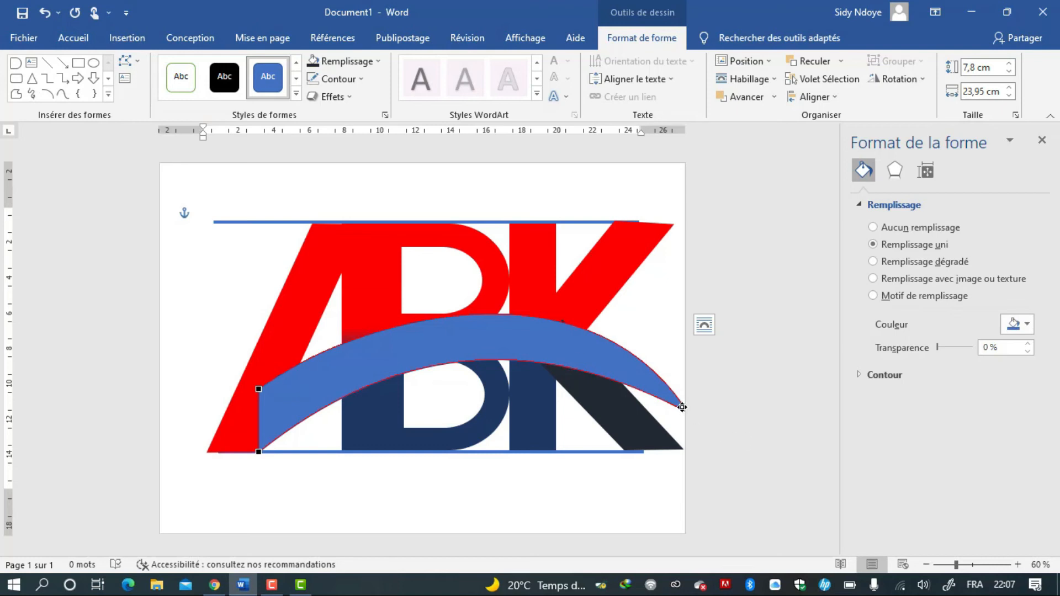
drag(683, 408, 681, 384)
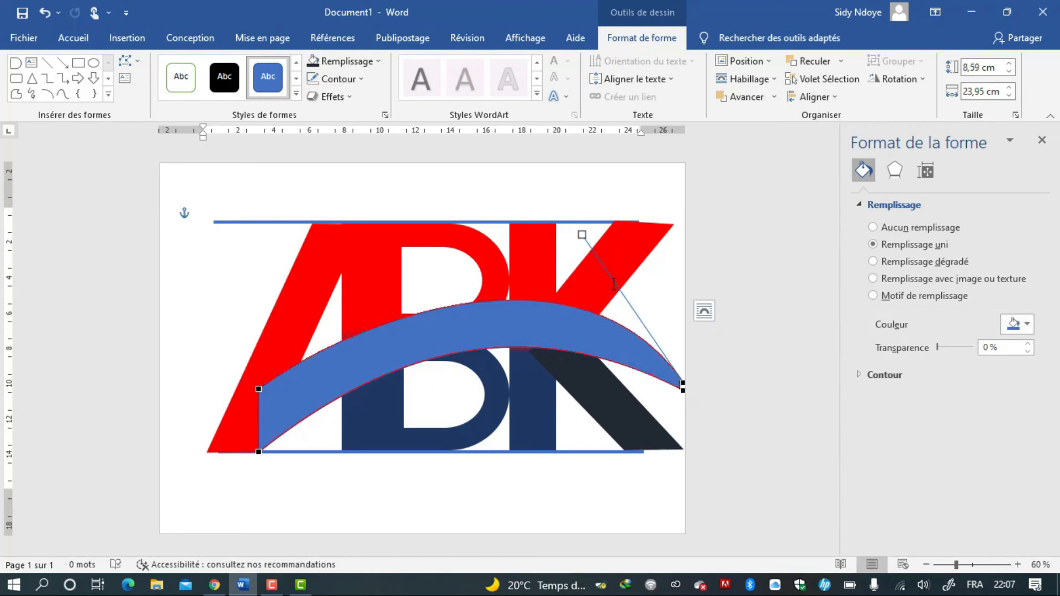
drag(582, 235, 573, 264)
click(278, 404)
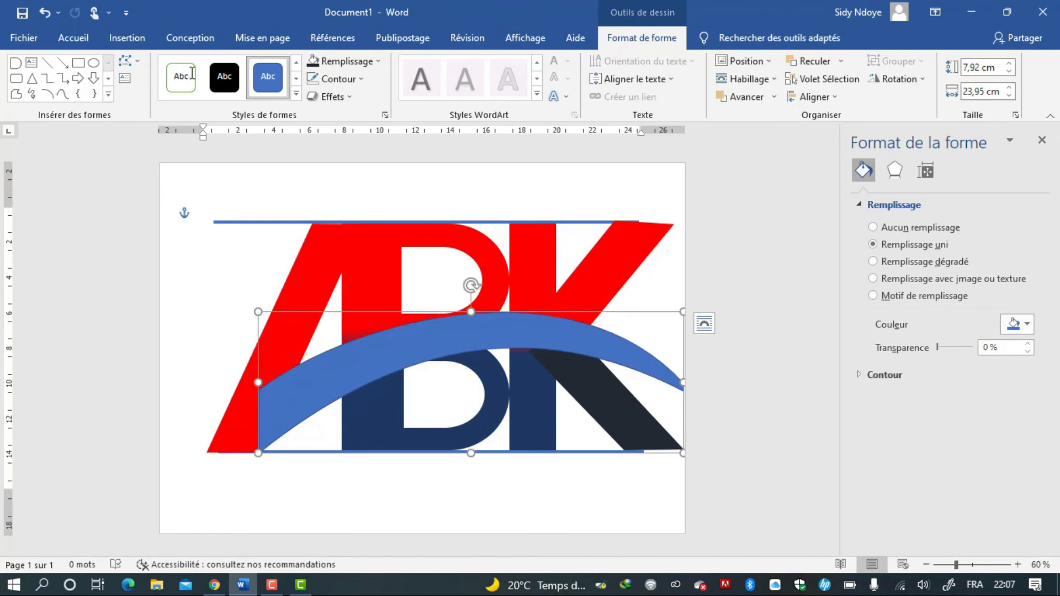
Adjust the band's lower curve at the bottom-left point and lower the right end's top curve handle.
click(126, 61)
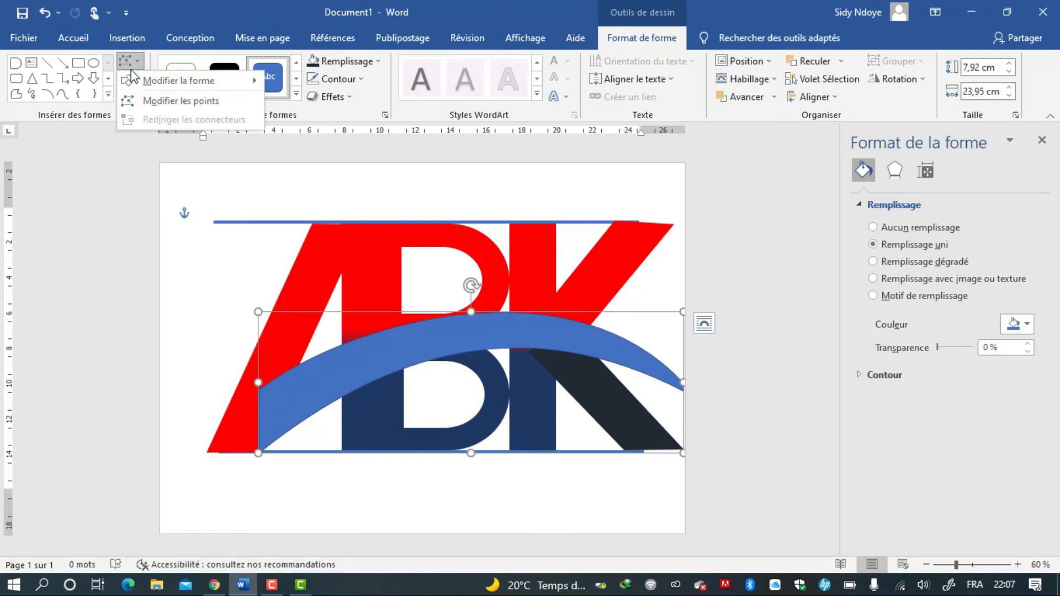
click(138, 97)
click(258, 452)
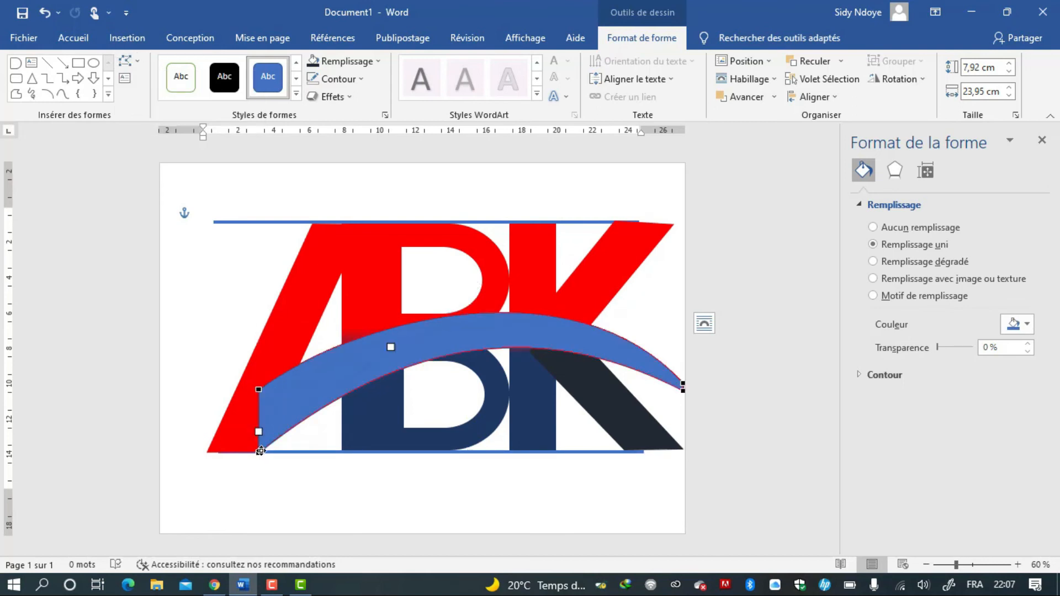
drag(391, 347, 349, 345)
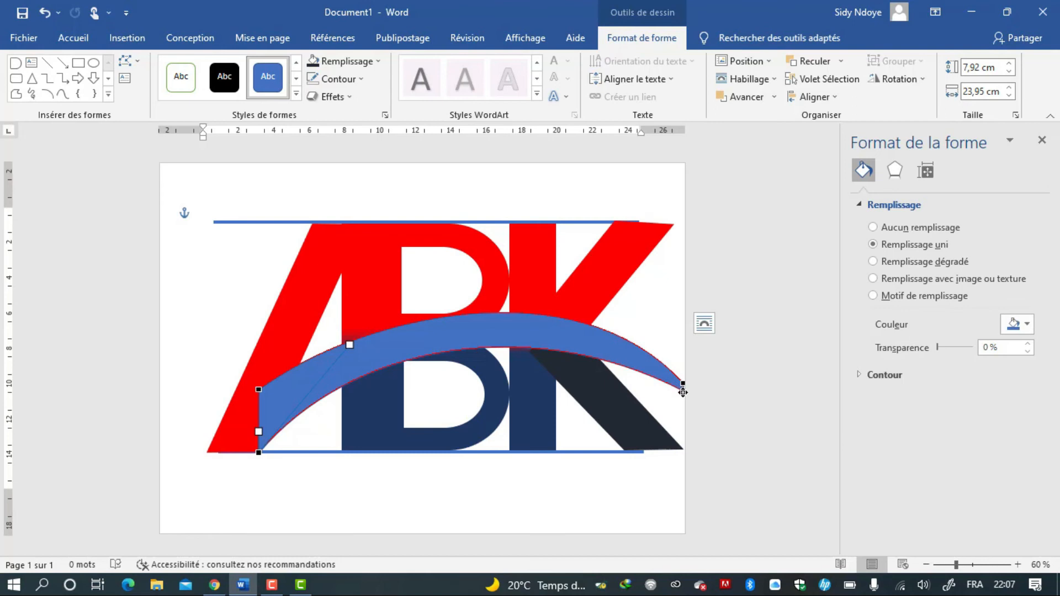
drag(684, 392, 683, 384)
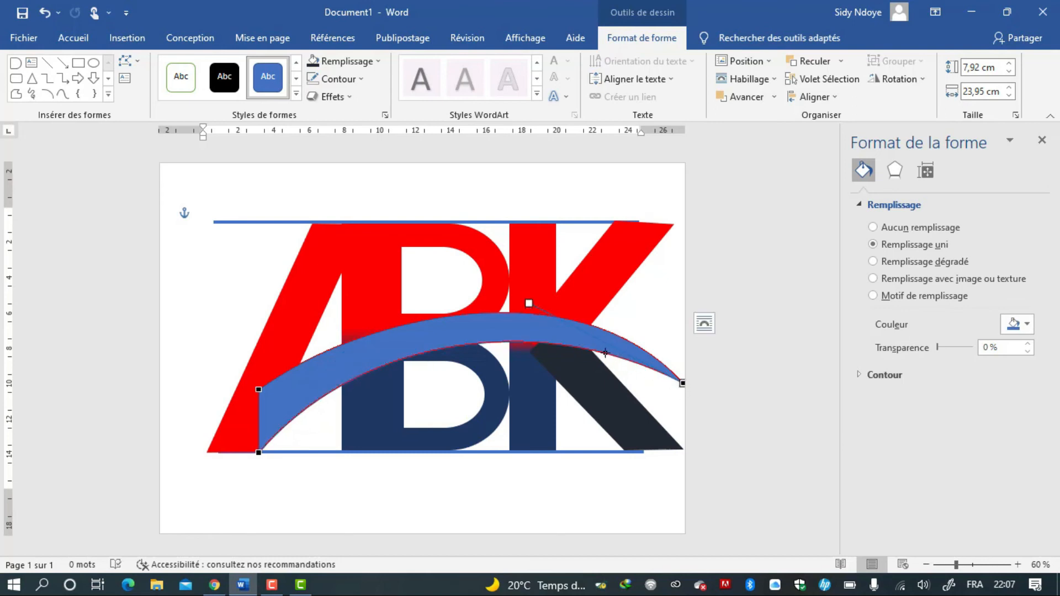
drag(530, 304, 529, 323)
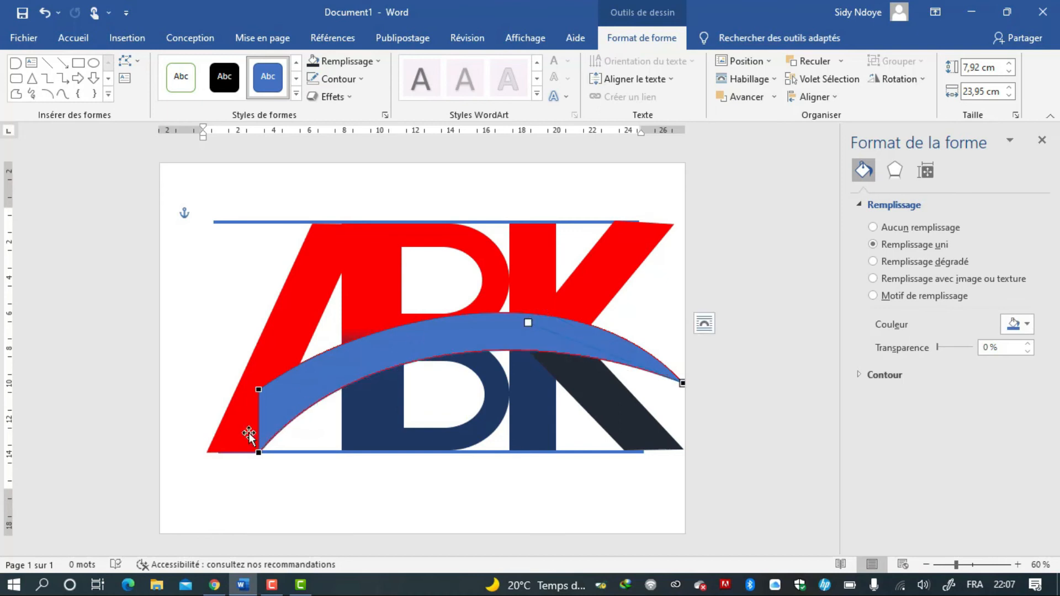
Pull the bottom-left point's curve handle further left to reshape the band's lower edge.
click(259, 454)
drag(348, 346, 321, 342)
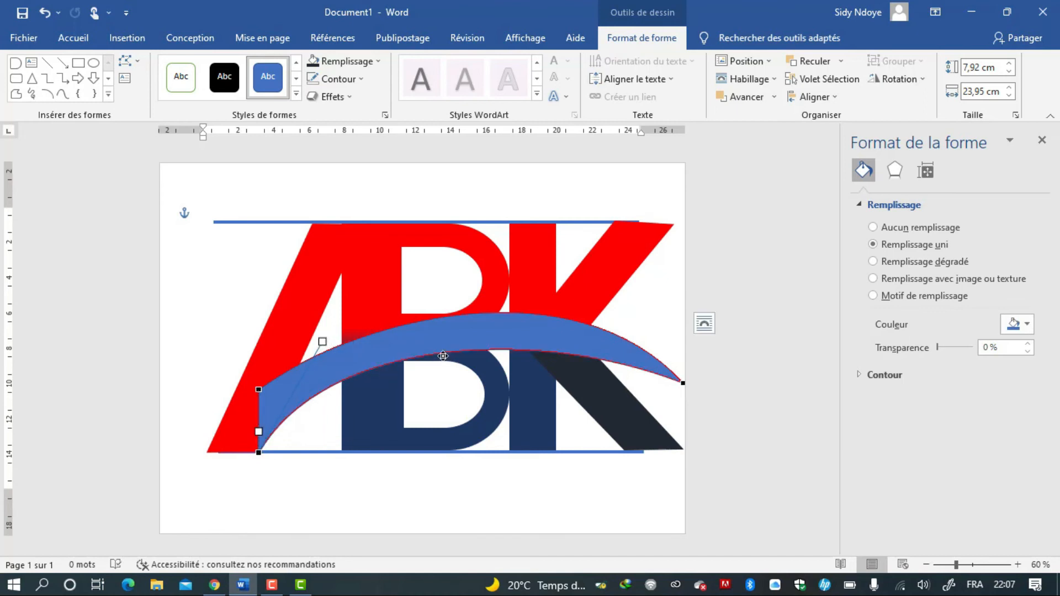
click(666, 312)
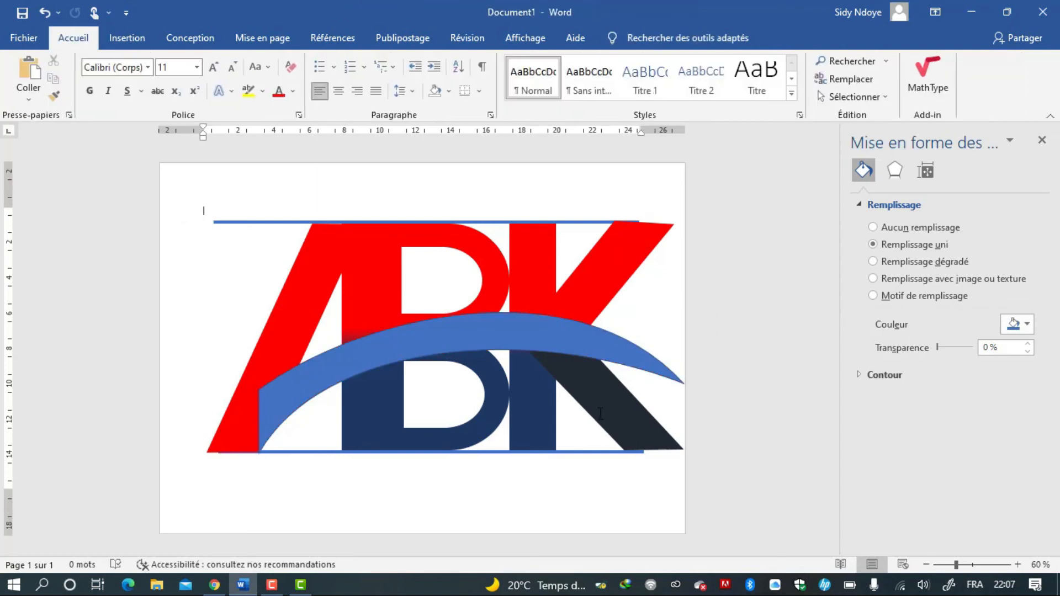
Fill the K's diagonal leg with the dark navy theme colour.
click(597, 414)
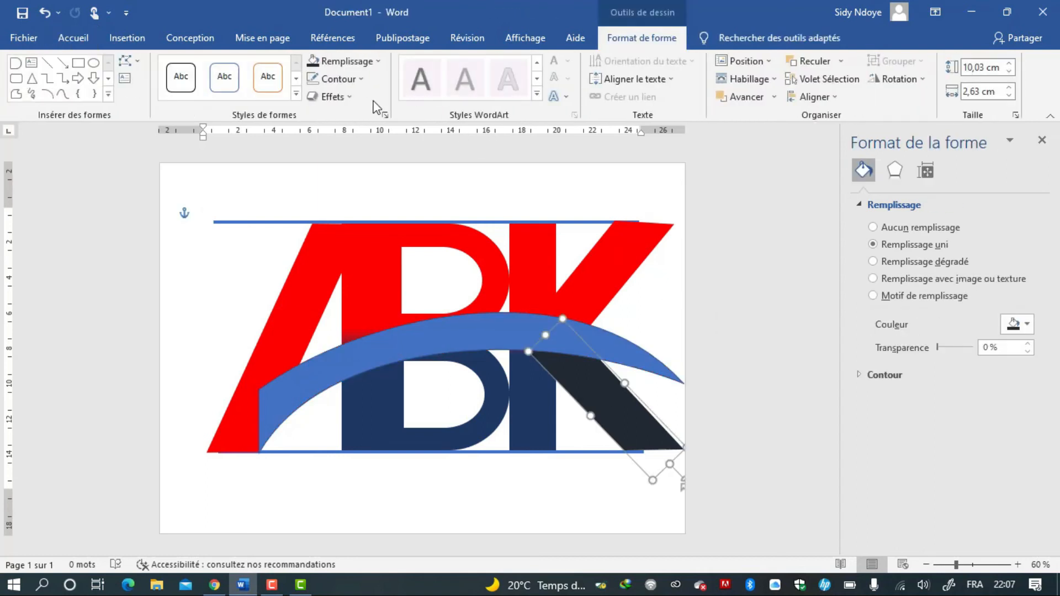
click(363, 58)
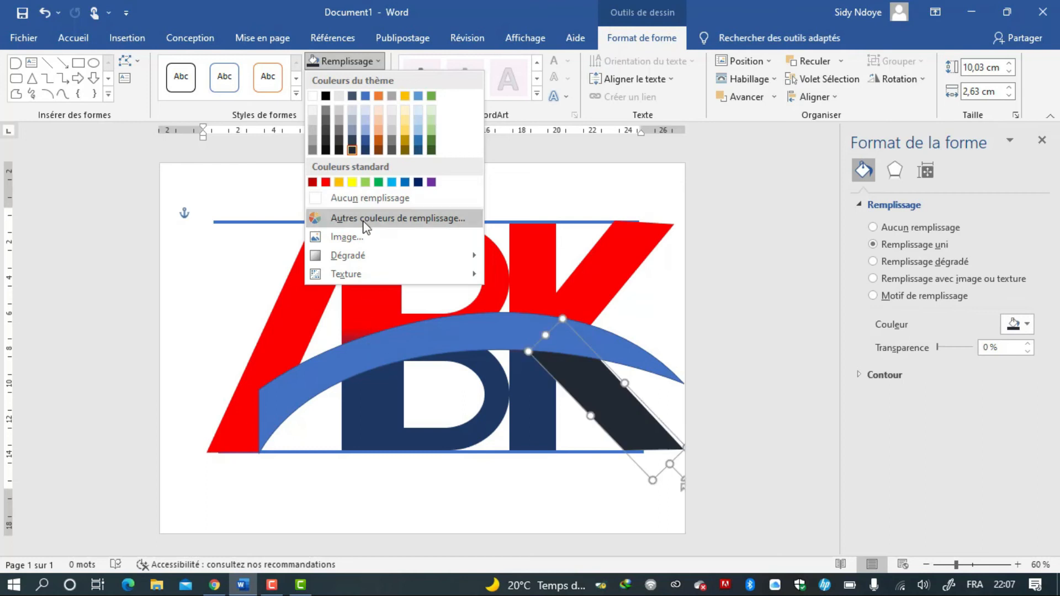
click(366, 151)
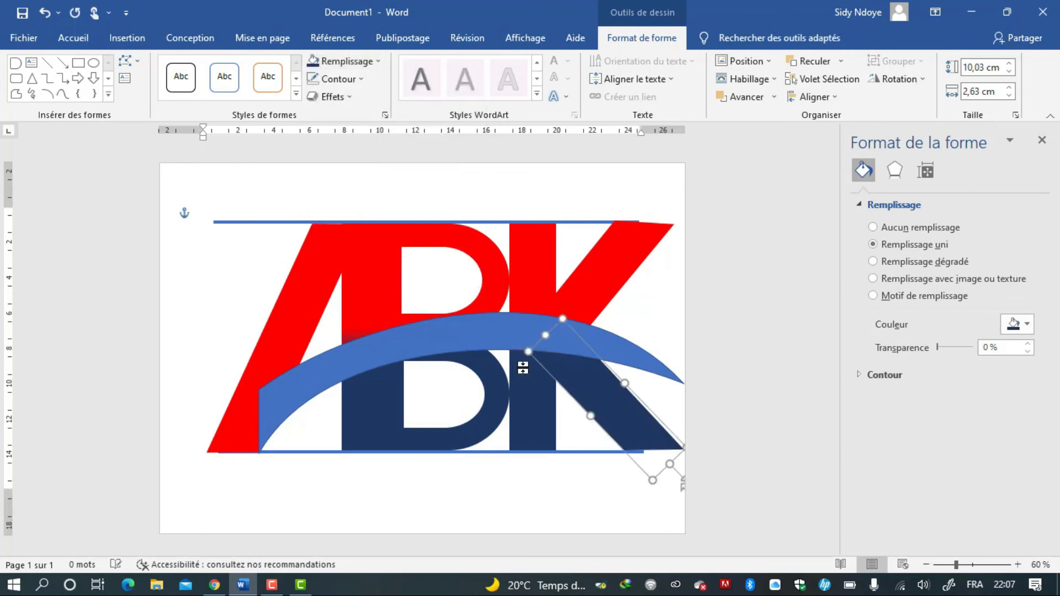
Fill the arched band with standard red and remove its outline.
click(492, 333)
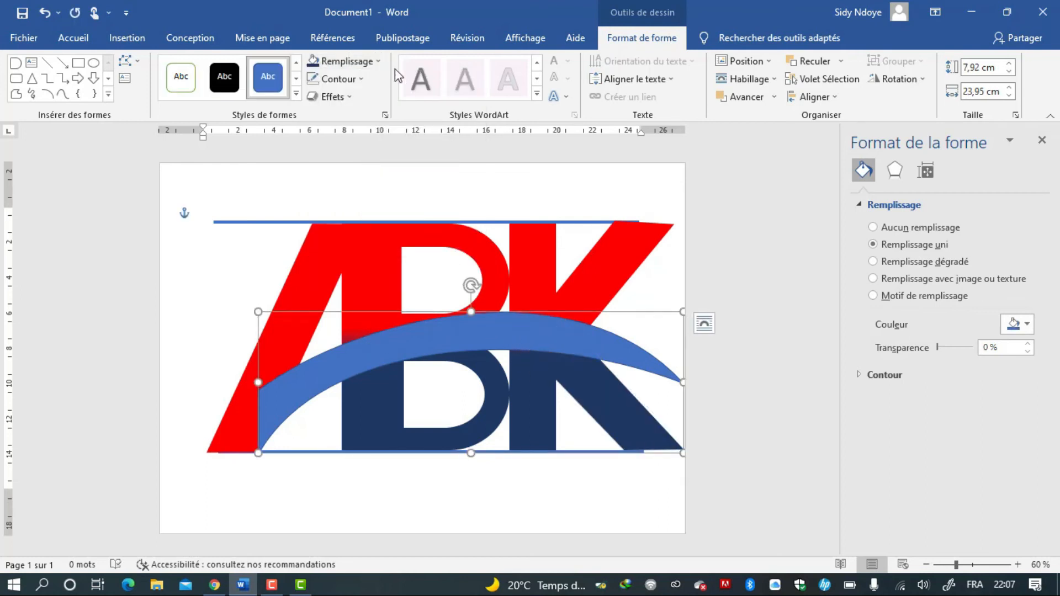
click(351, 61)
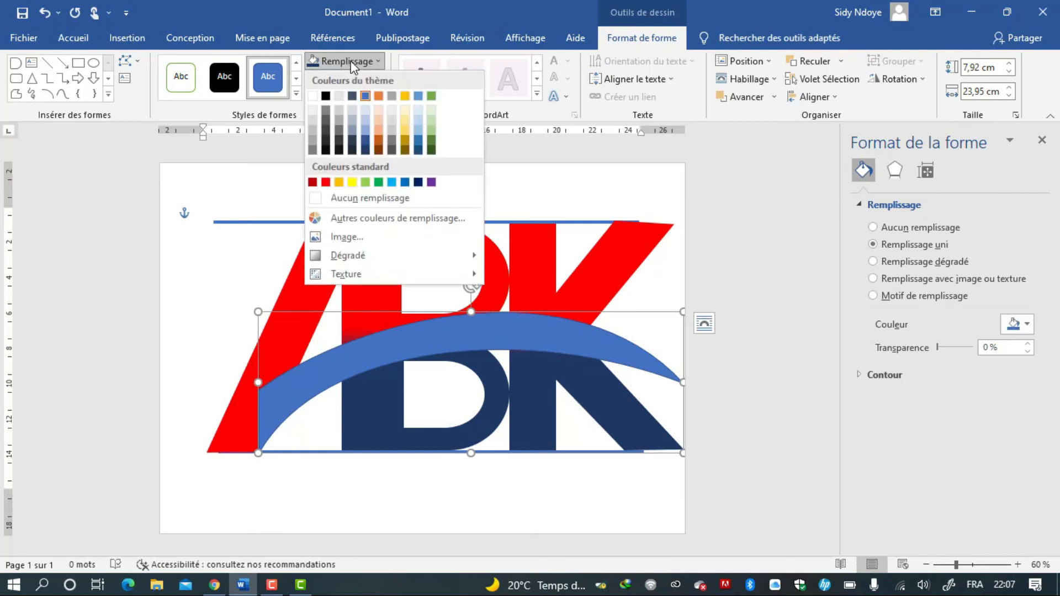
click(326, 181)
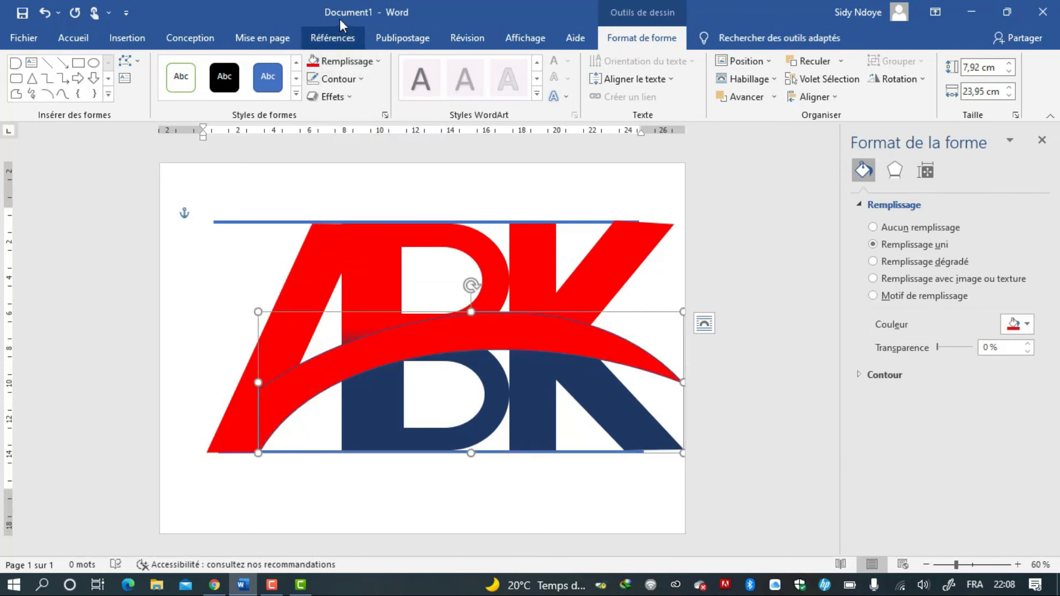
click(349, 77)
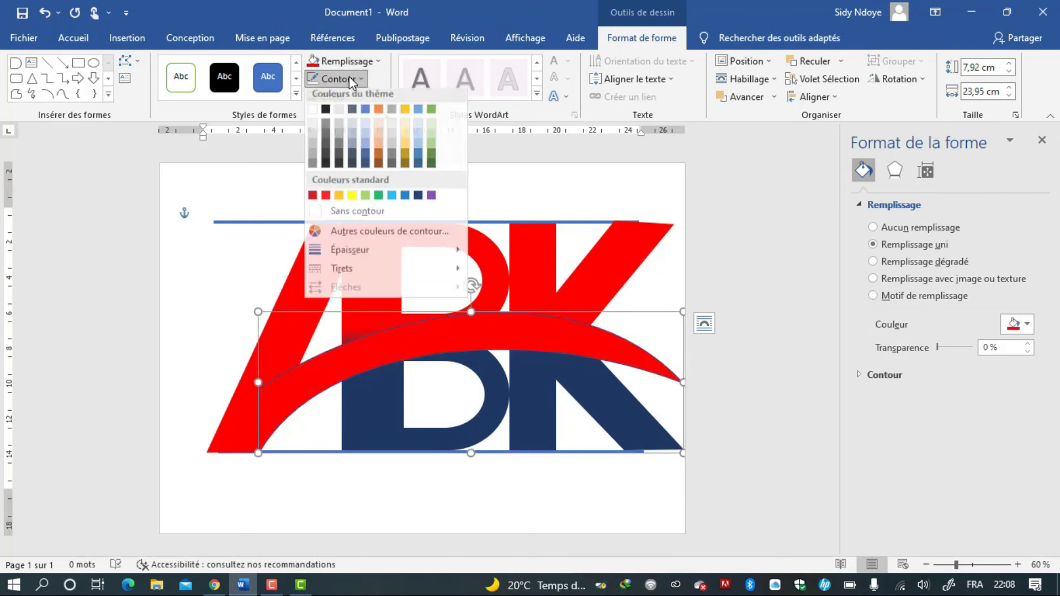
click(339, 215)
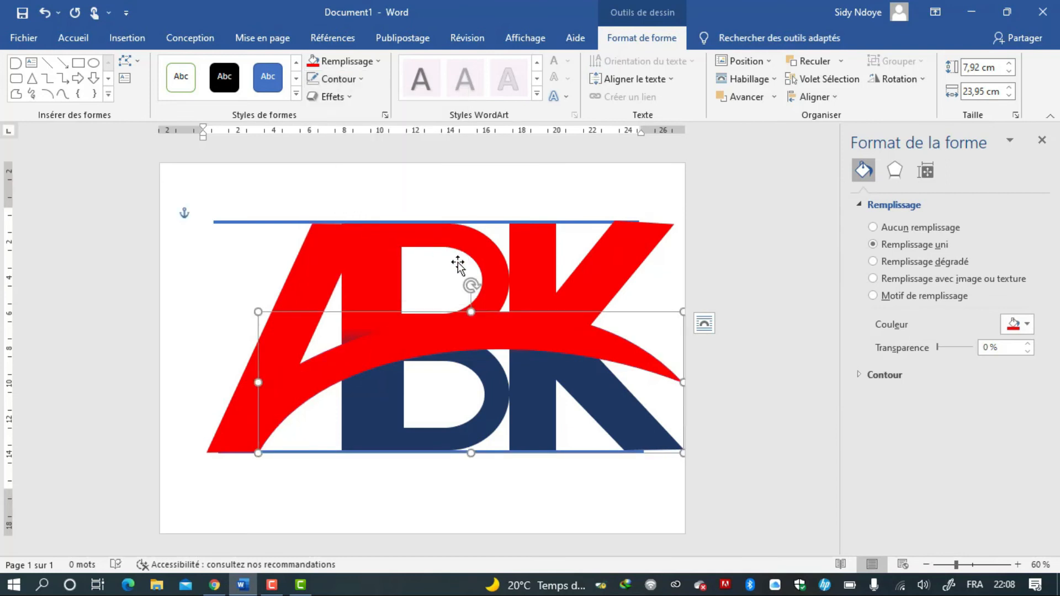
Reshape the band's top curve at the left end point so it sweeps into the A.
mouse_move(471, 312)
mouse_down()
mouse_move(471, 299)
mouse_move(470, 310)
mouse_up()
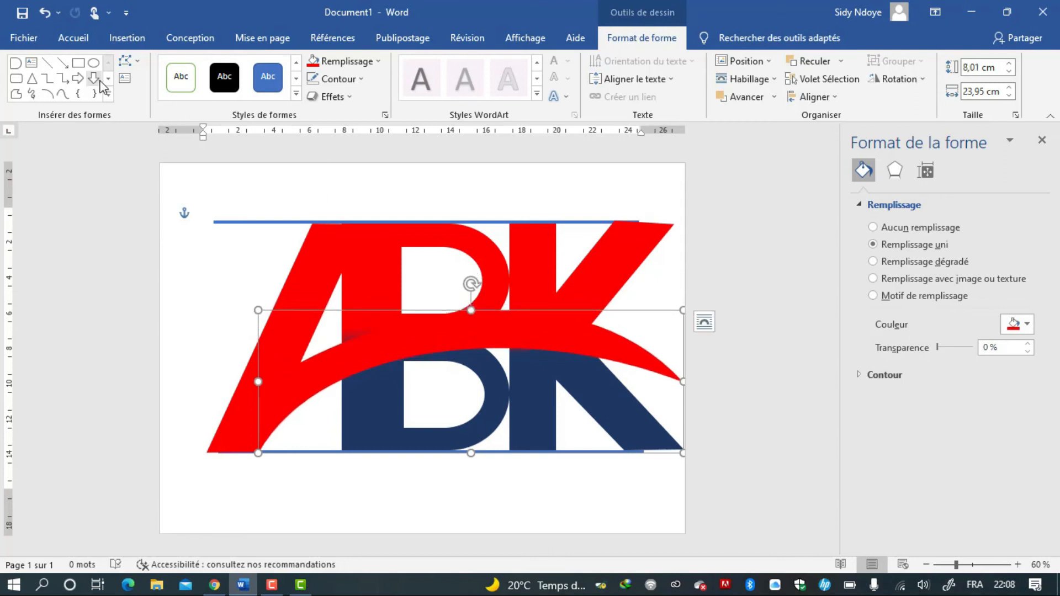
click(137, 65)
click(152, 99)
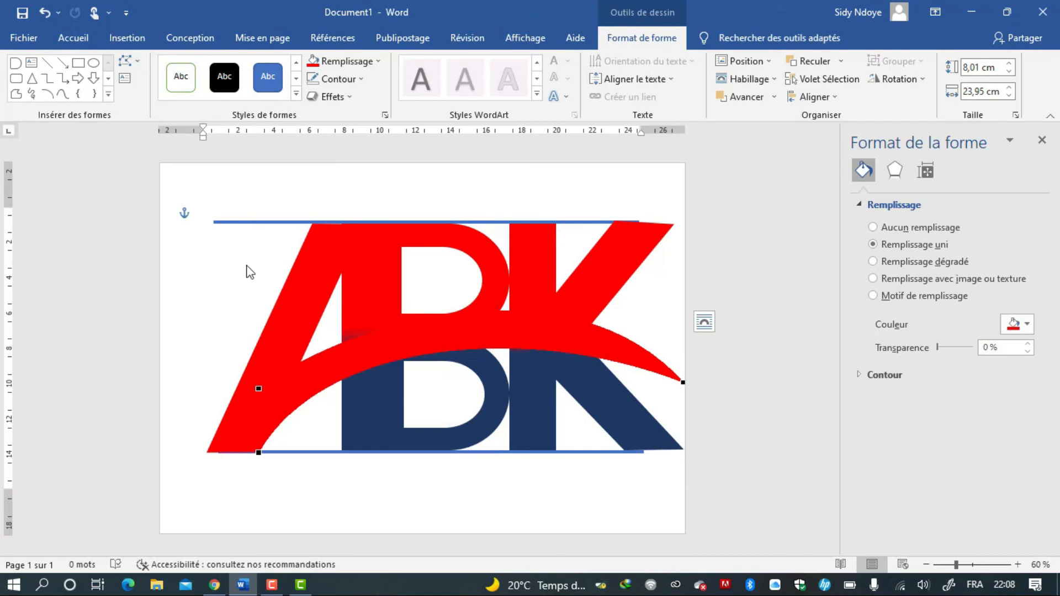
click(258, 389)
drag(359, 314, 308, 316)
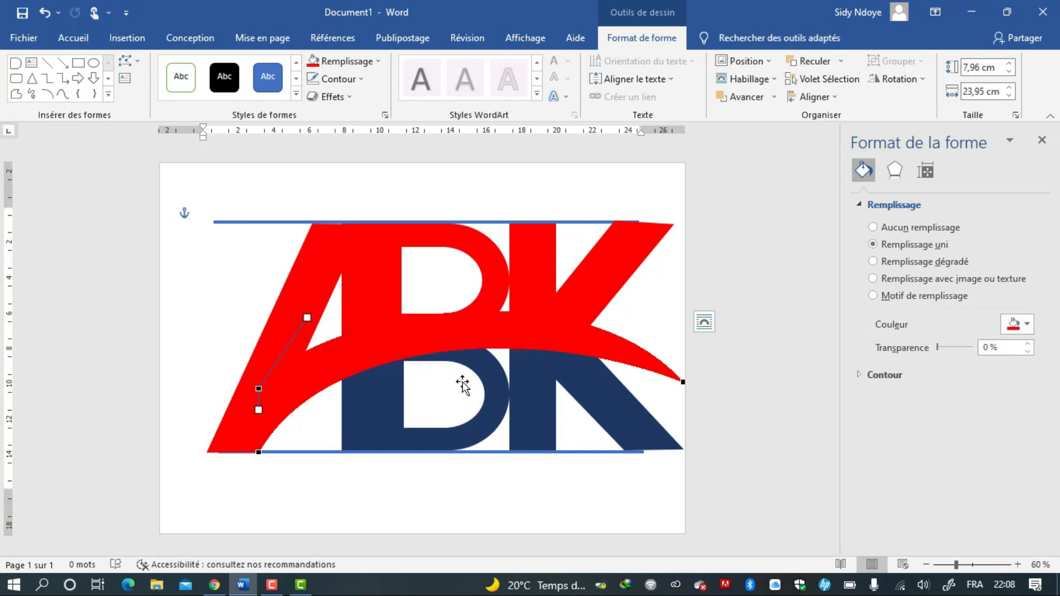
click(465, 485)
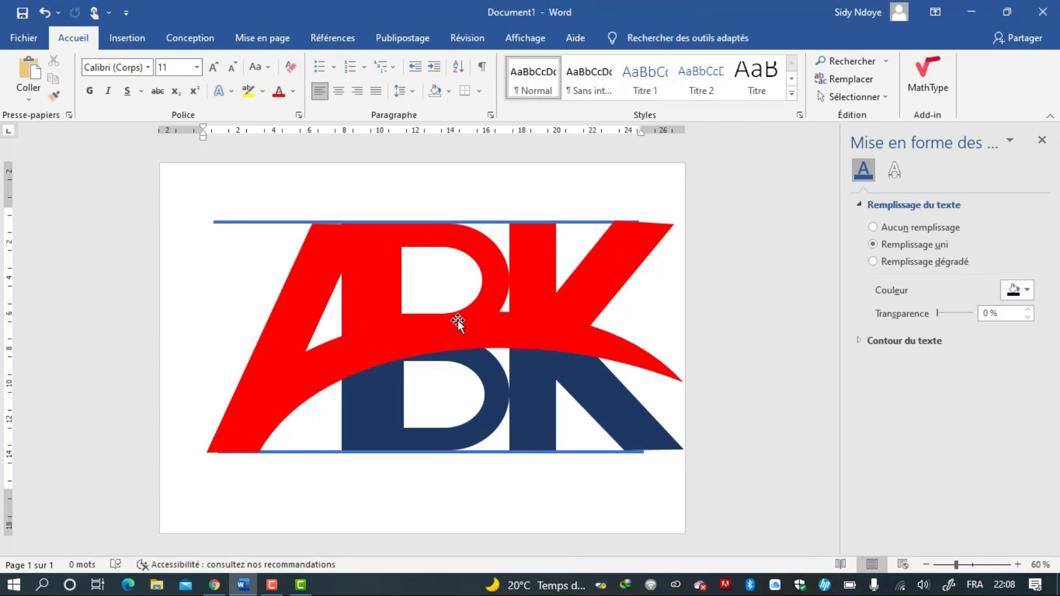
Apply an outer offset shadow to the red arched band.
click(472, 345)
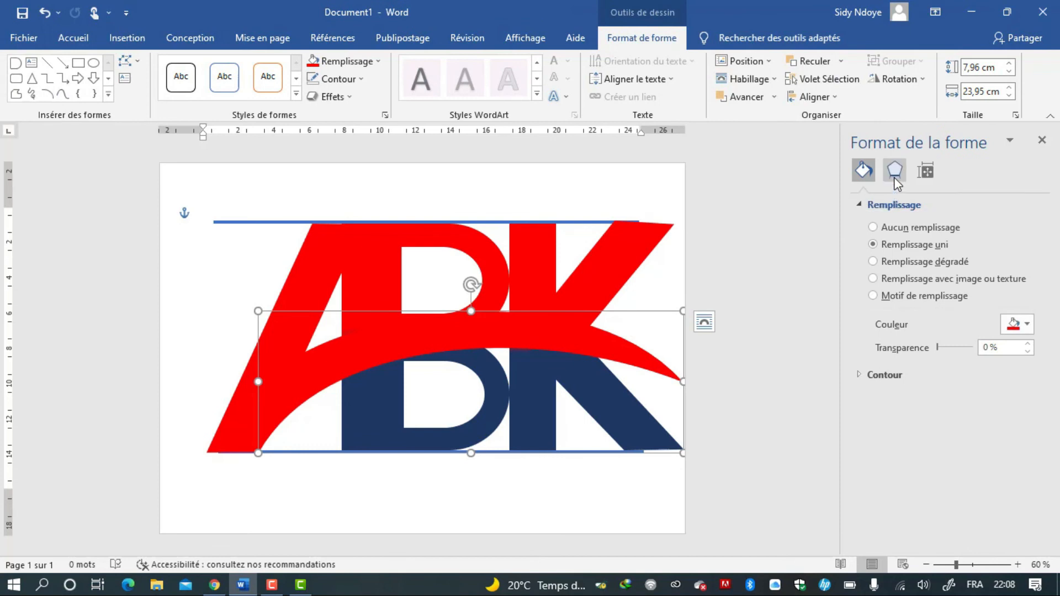
click(895, 171)
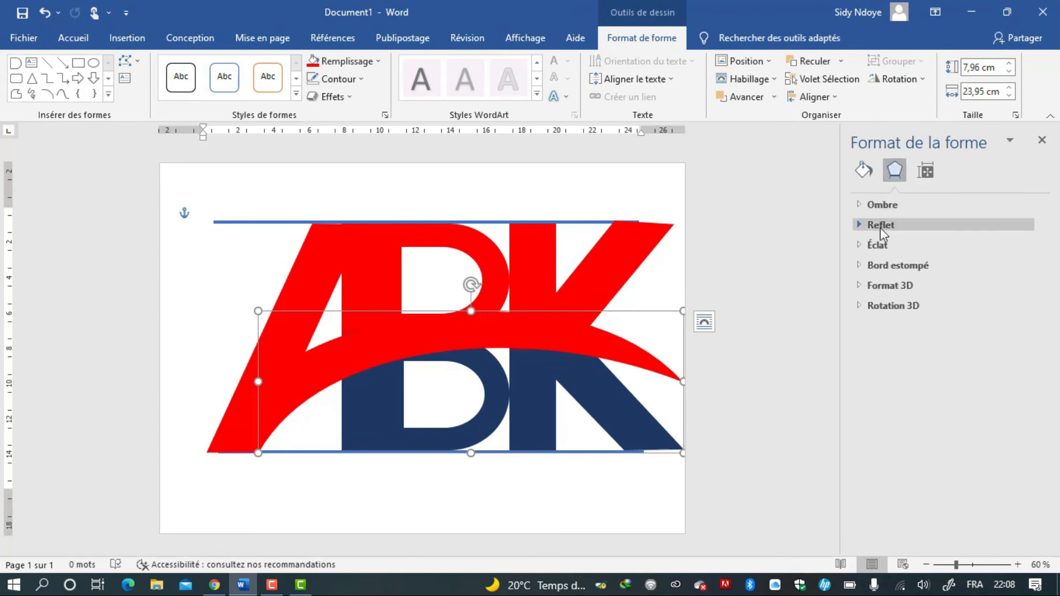
click(883, 205)
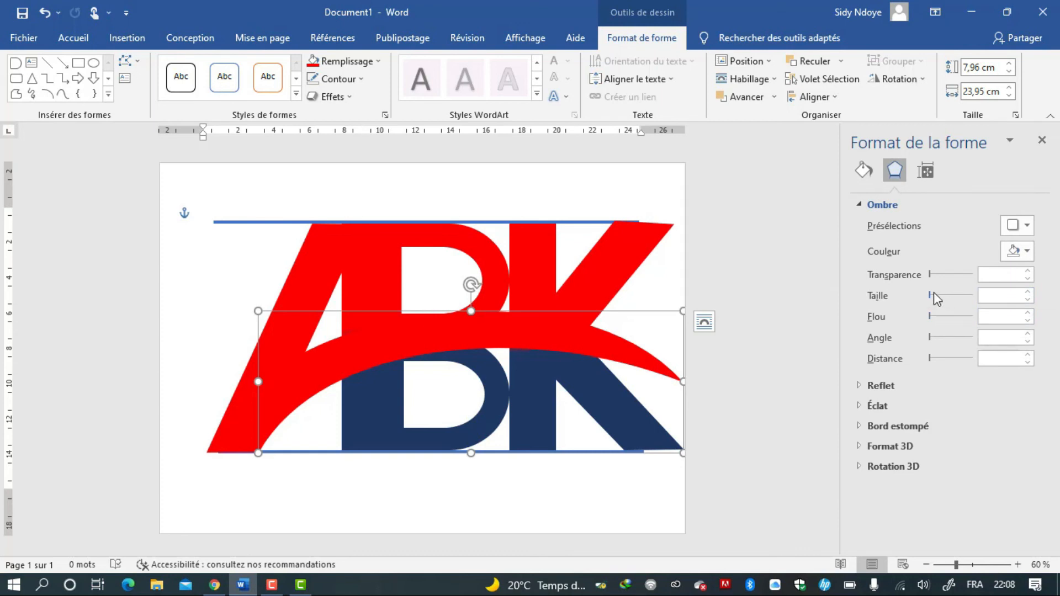
drag(931, 296, 913, 319)
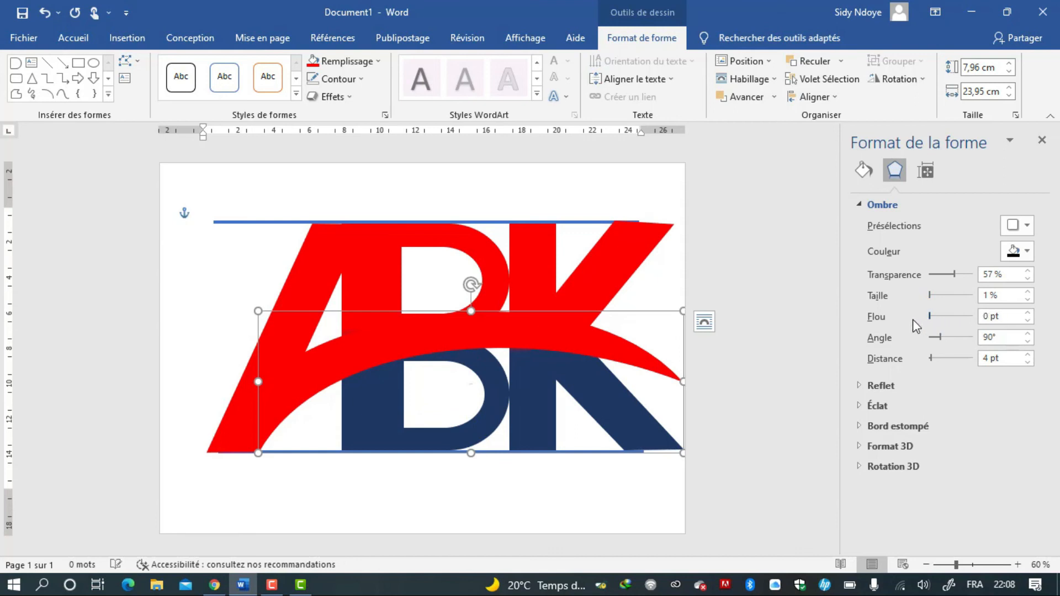
click(865, 207)
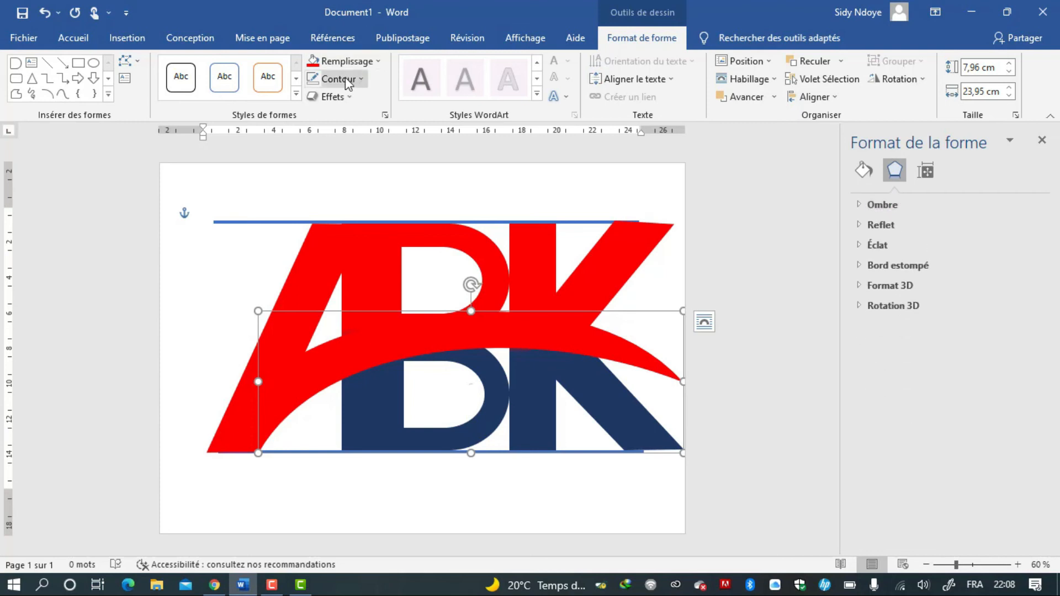
click(347, 94)
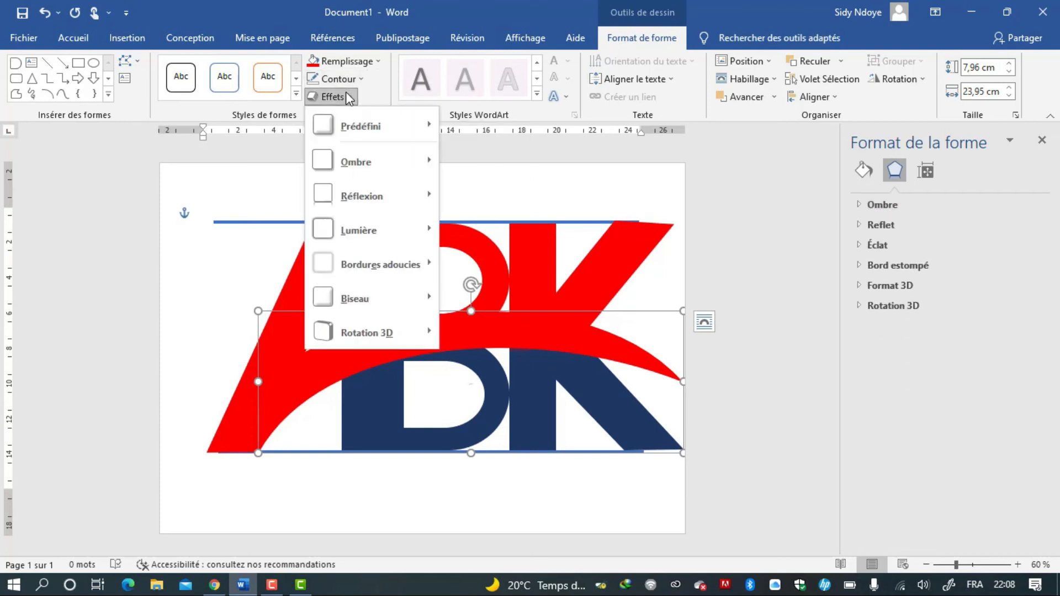
mouse_move(375, 158)
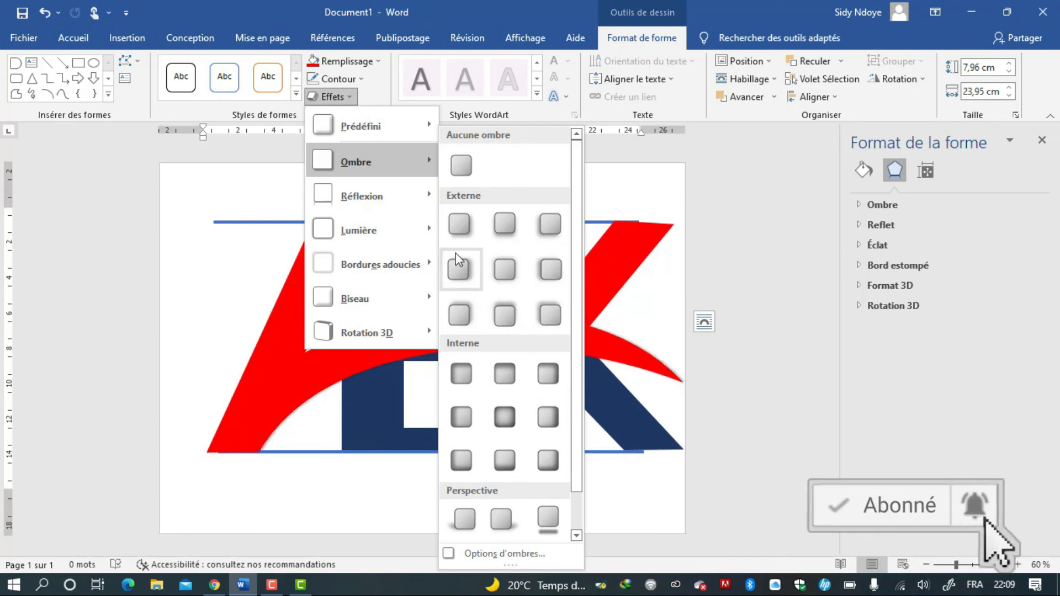
click(460, 227)
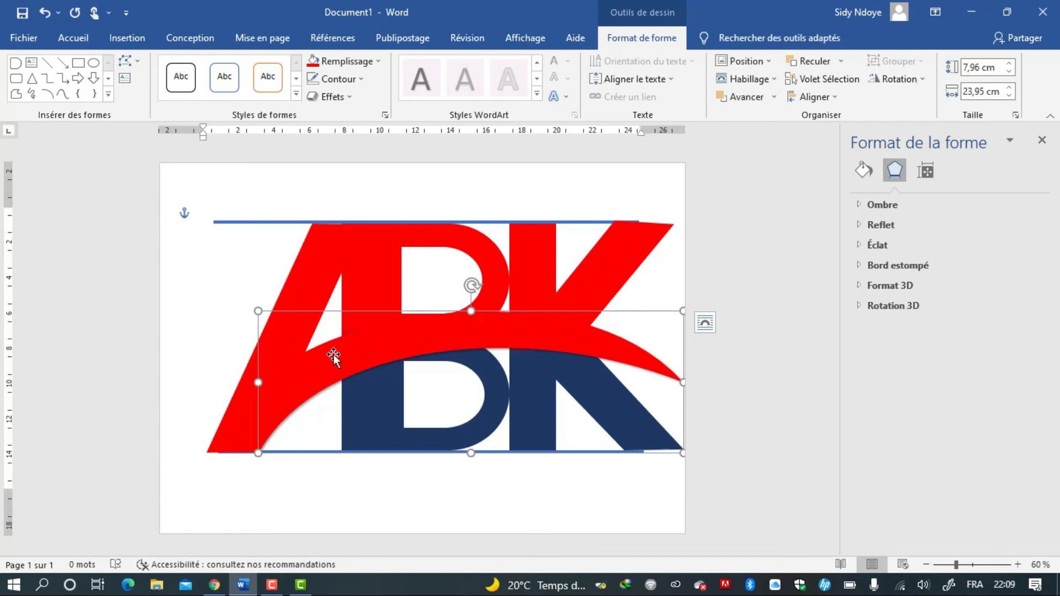
Paste a copy of the arched band, fill it white, send it backward and nudge it slightly down and right.
key(ctrl+v)
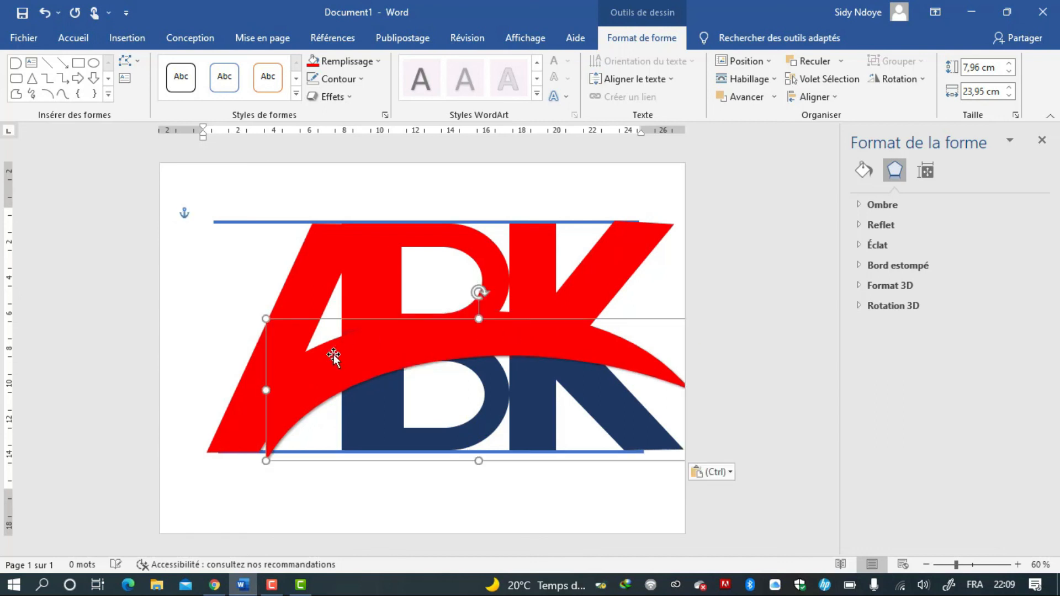
click(378, 62)
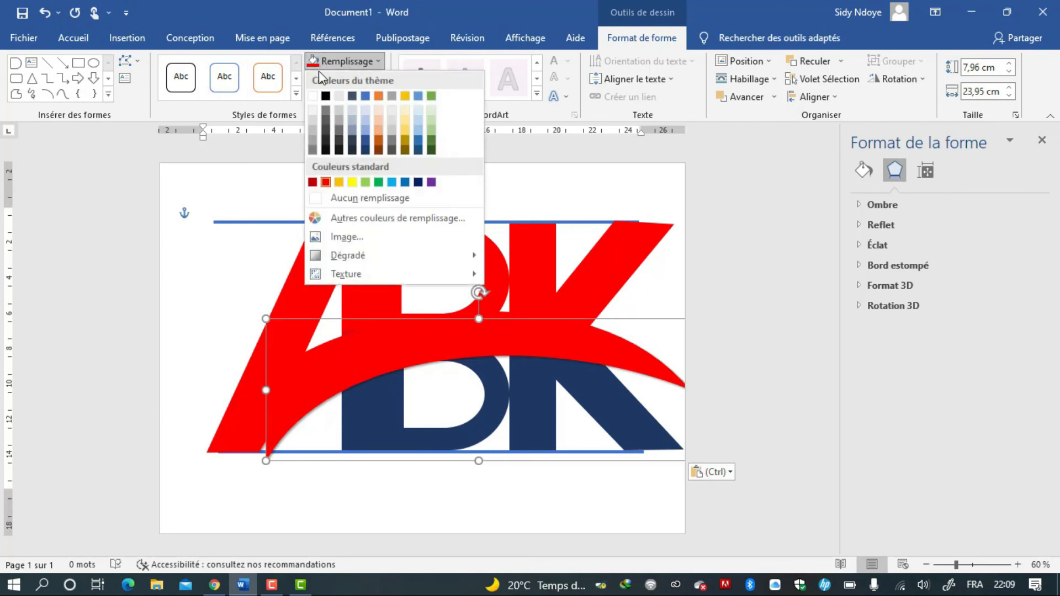
click(313, 98)
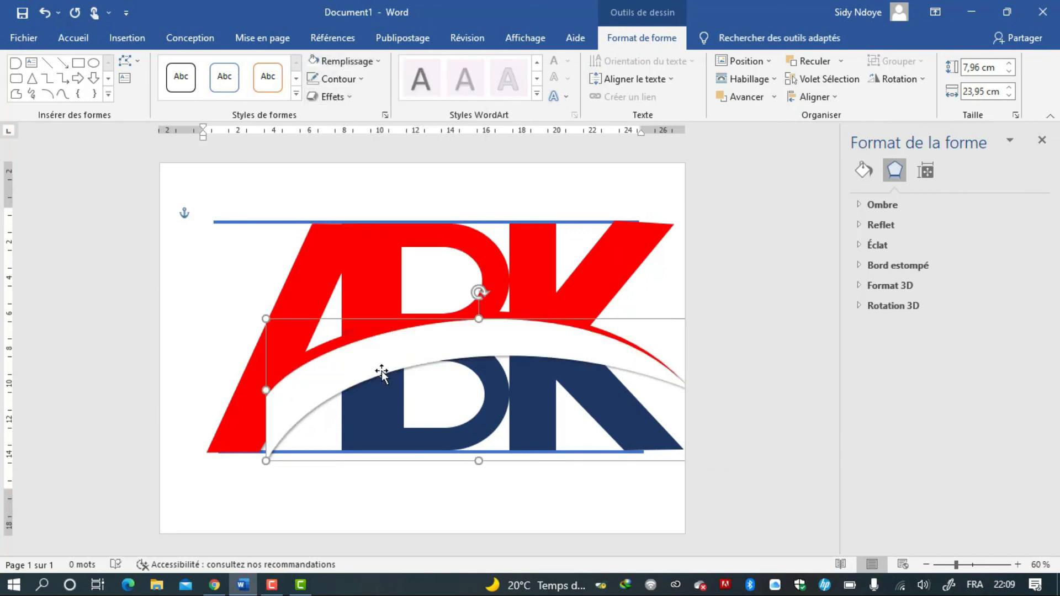
drag(356, 368, 349, 365)
click(796, 63)
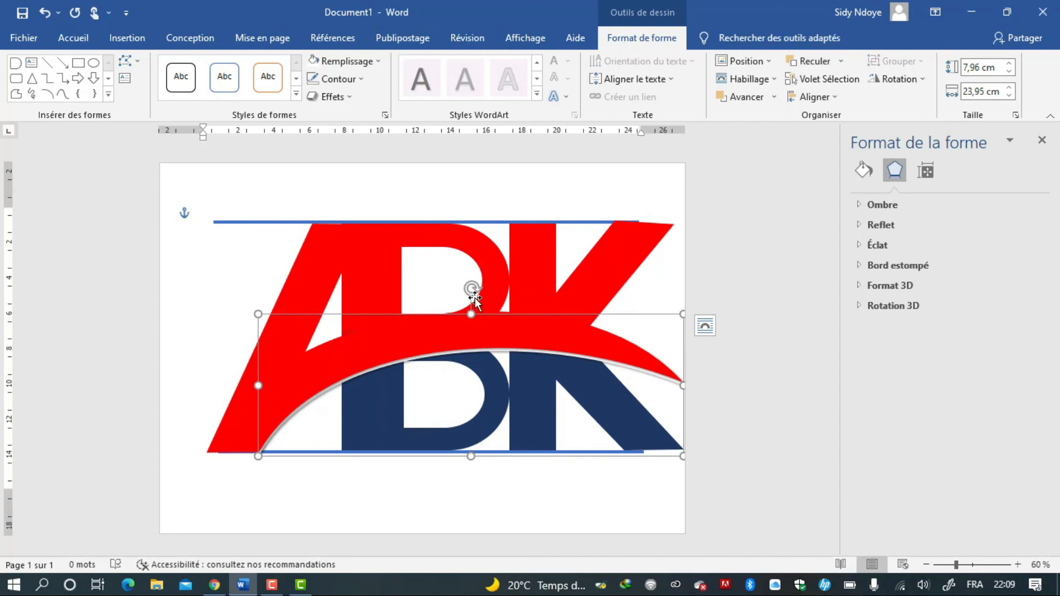
key(Down)
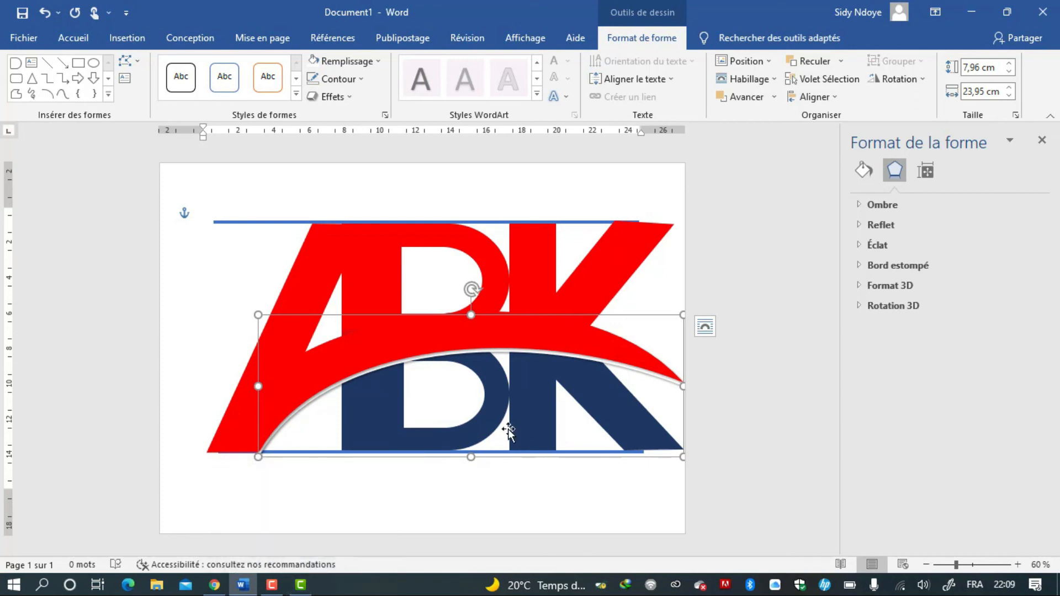
key(Right)
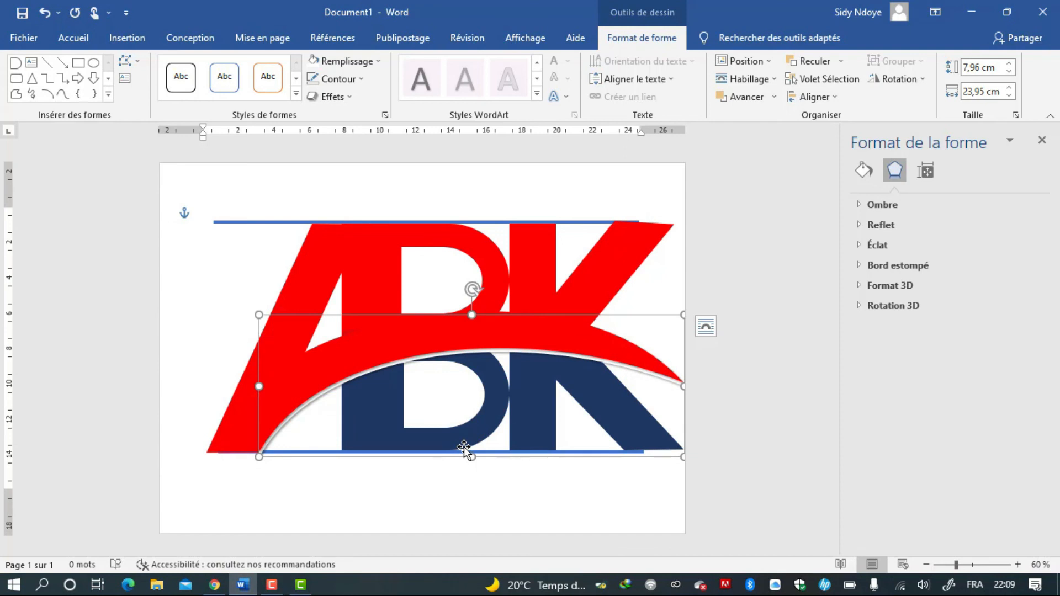
Select the arched band and nudge it slightly to the right.
click(409, 496)
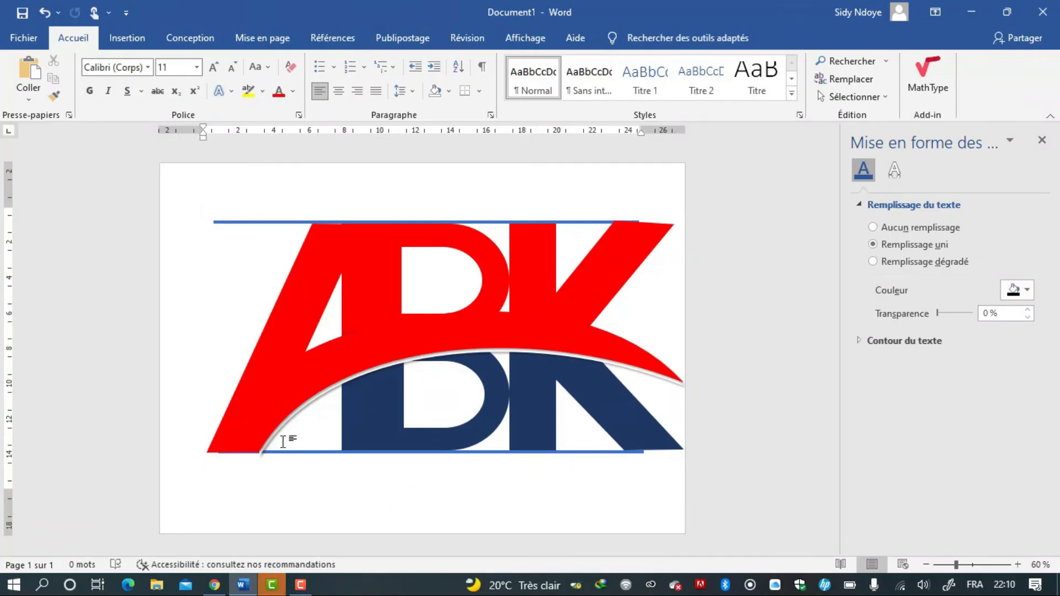
click(270, 445)
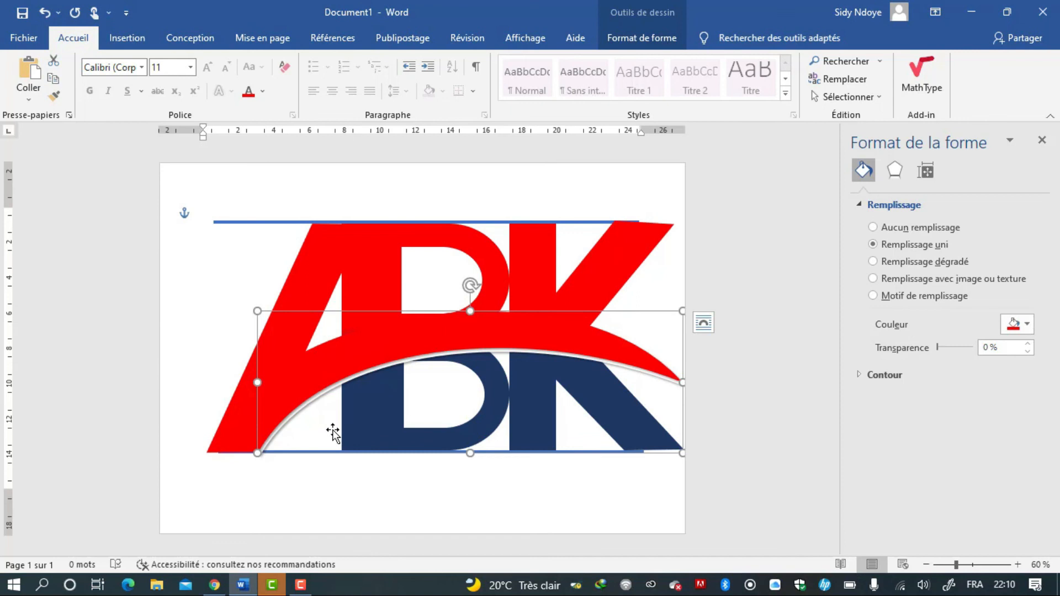
key(ctrl+Right)
key(ctrl+Right)
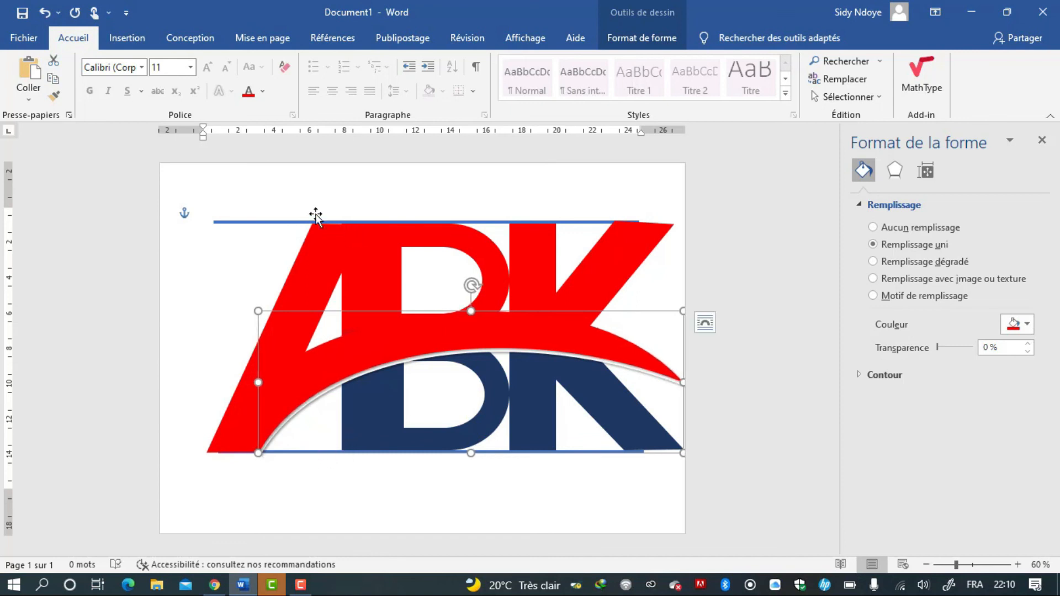
Delete the blue guide lines above and below the letters and close the formatting pane.
click(290, 220)
click(280, 222)
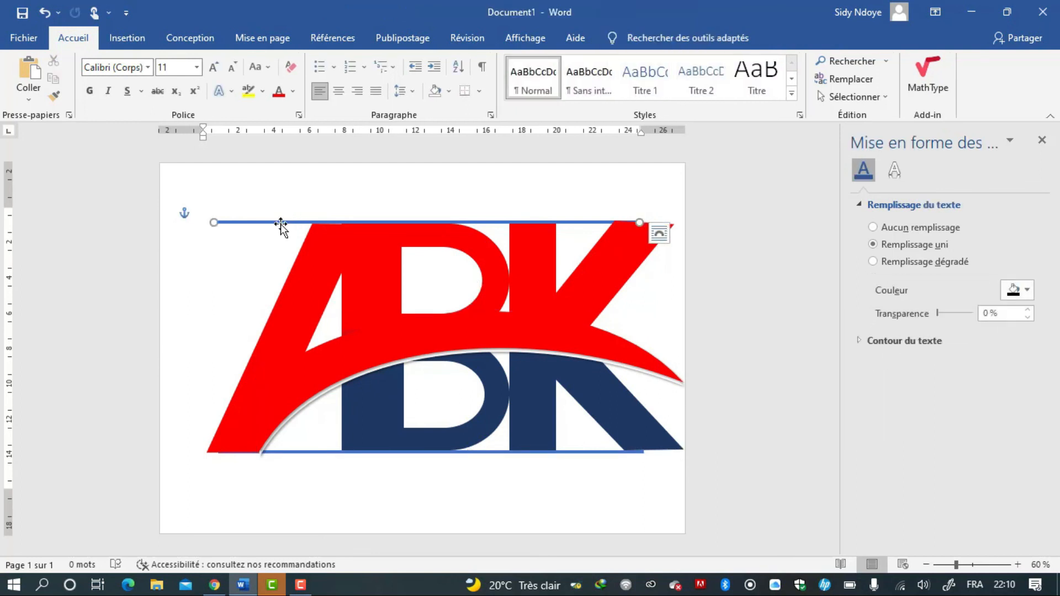
key(Delete)
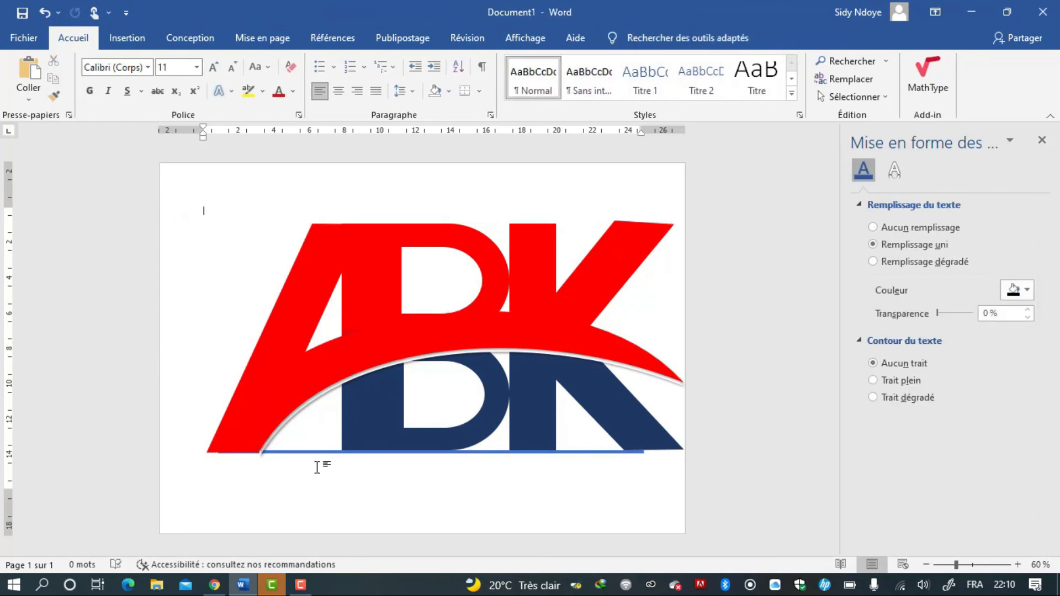
click(309, 453)
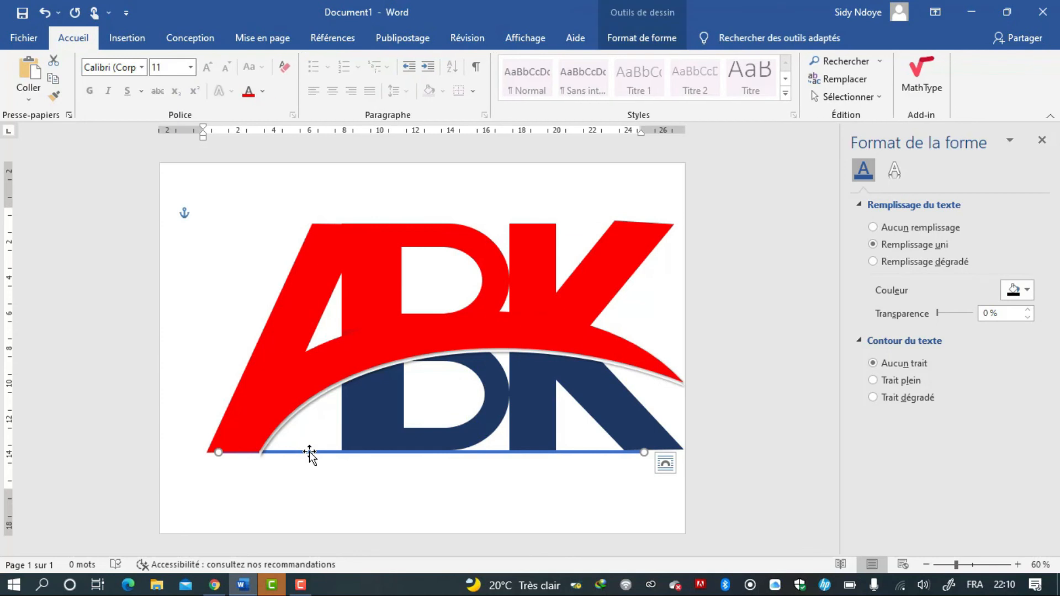
key(Delete)
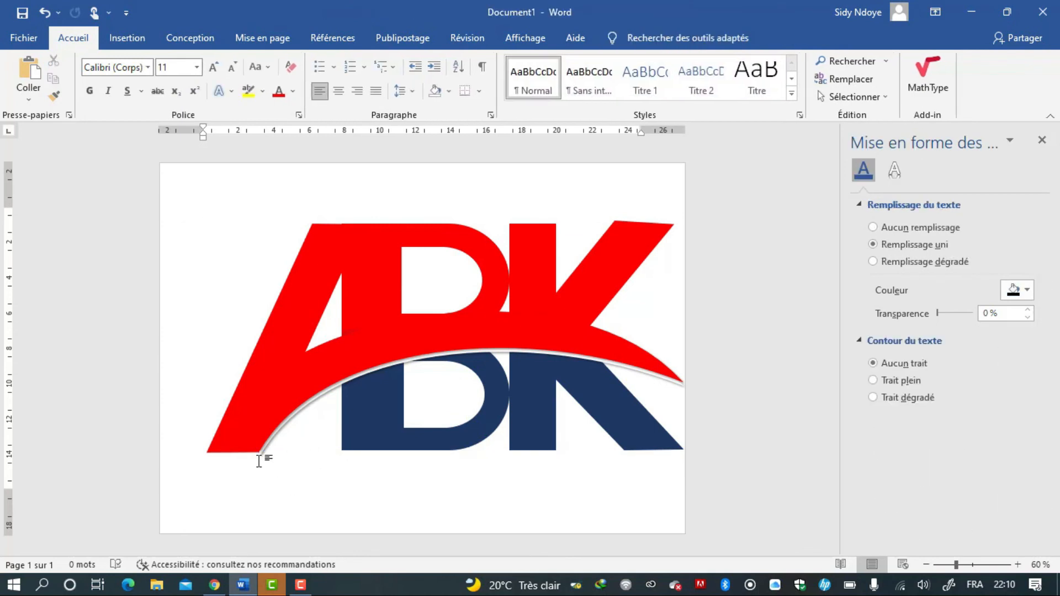
click(260, 456)
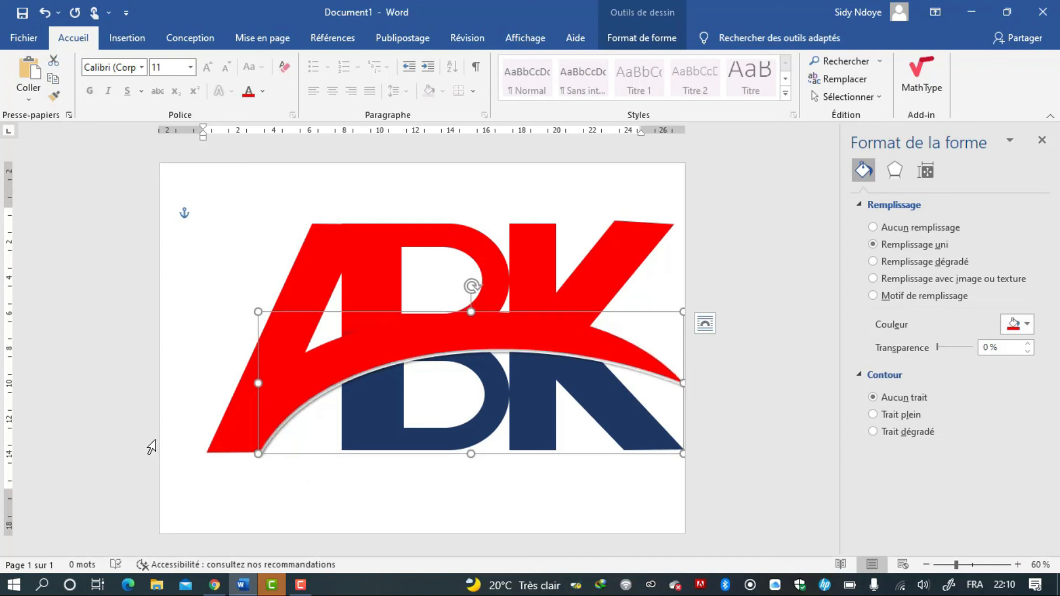
click(356, 503)
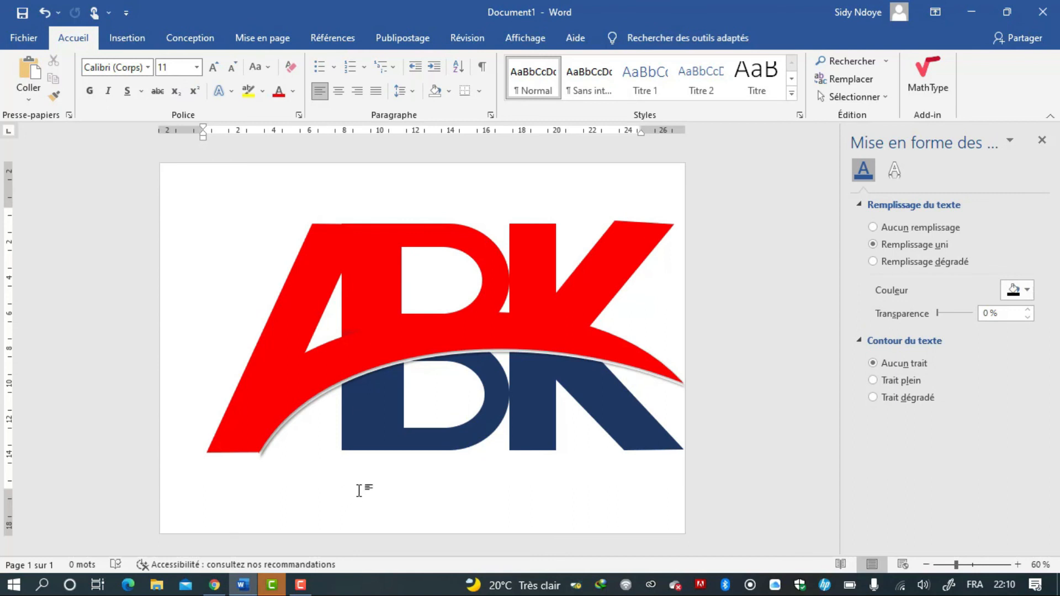
click(1048, 138)
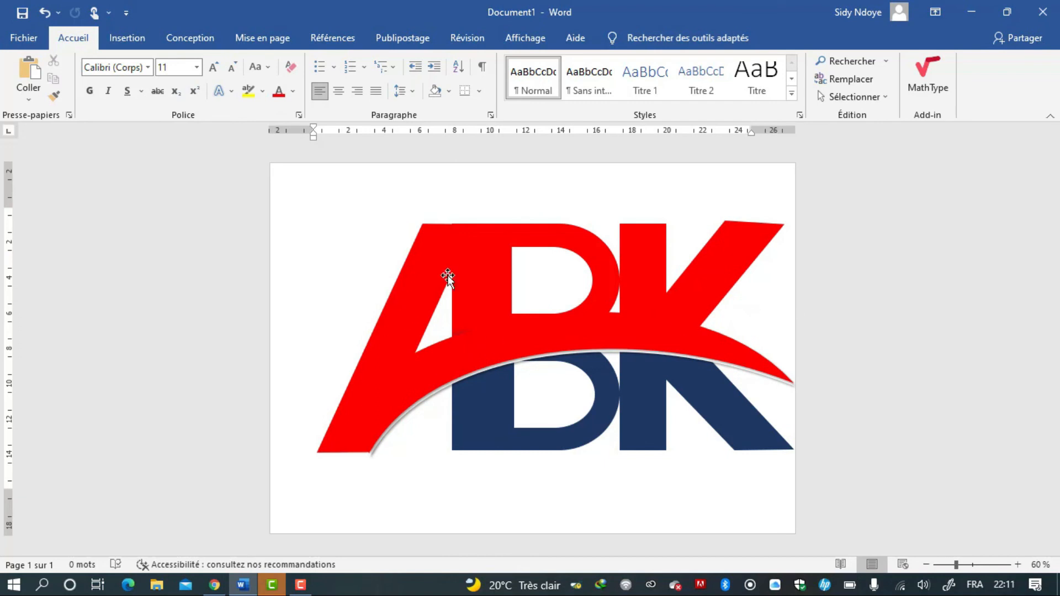